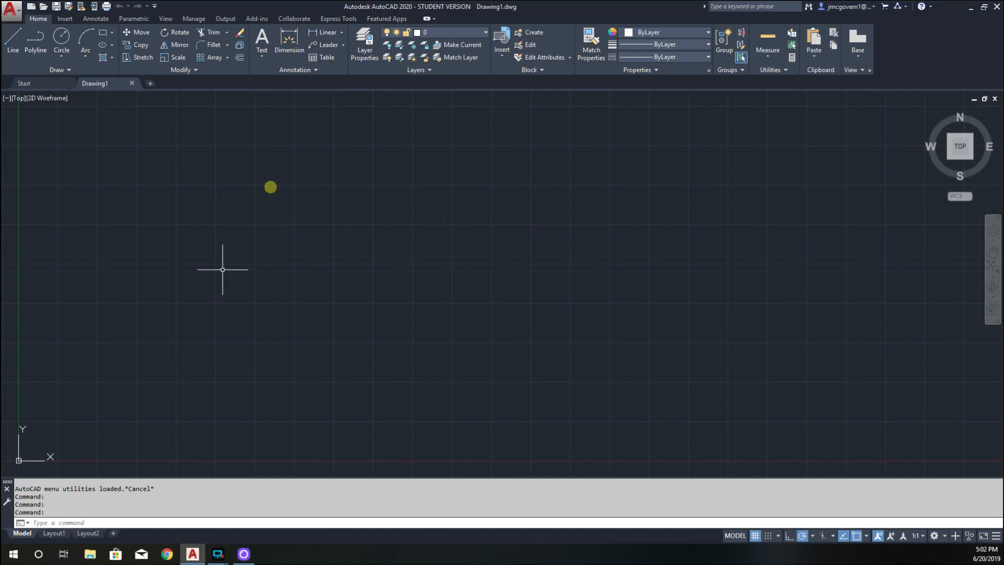
pyautogui.click(377, 150)
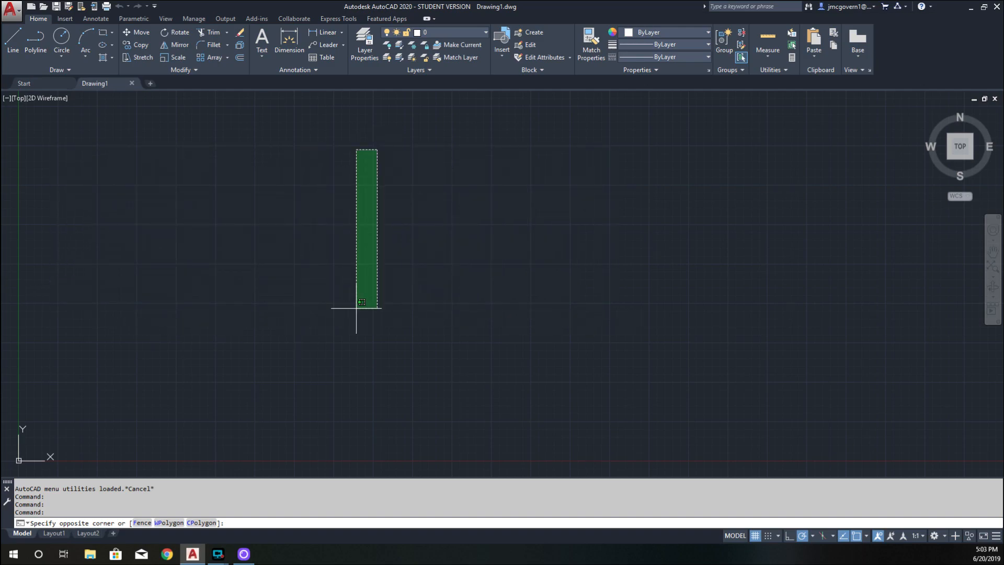
pyautogui.click(309, 313)
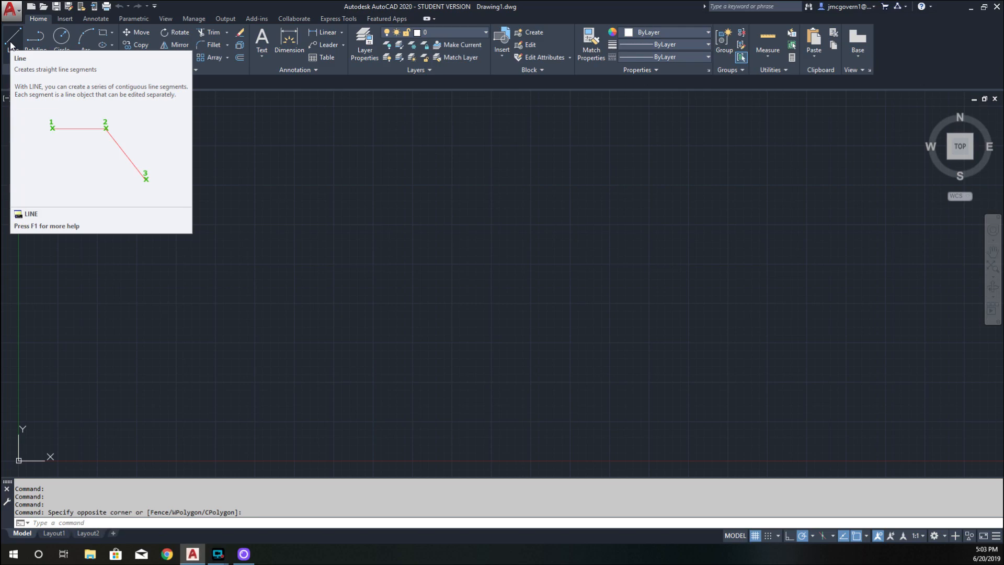
pyautogui.write('line')
pyautogui.press('Return')
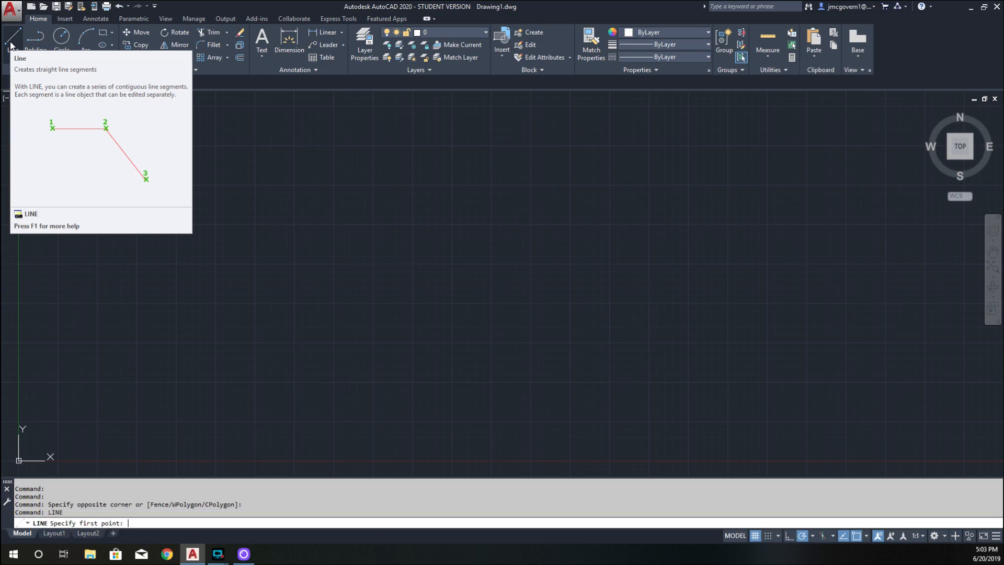
pyautogui.press('Escape')
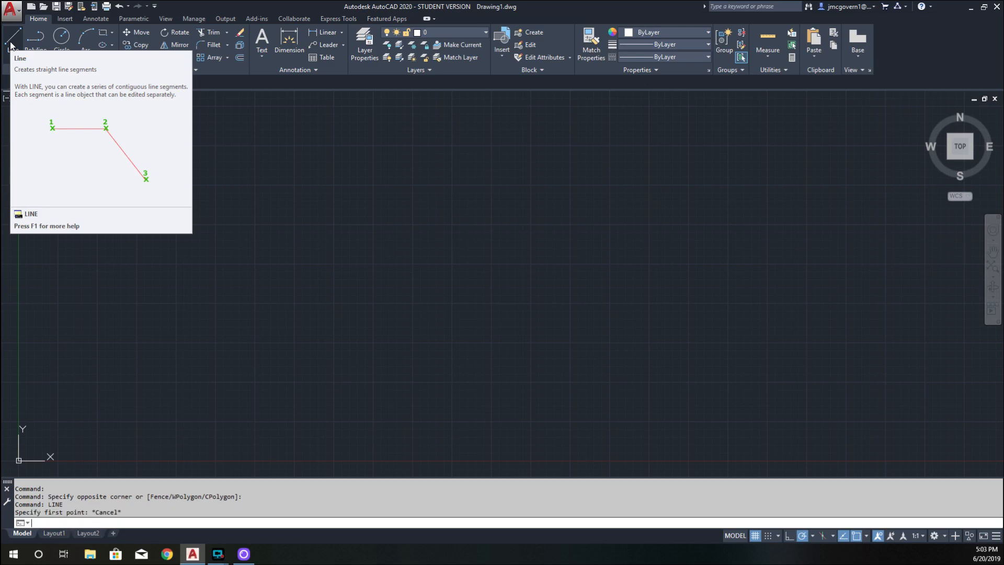
# Draw an open zigzag polyline with seven segments and erase it
pyautogui.click(36, 44)
pyautogui.click(150, 219)
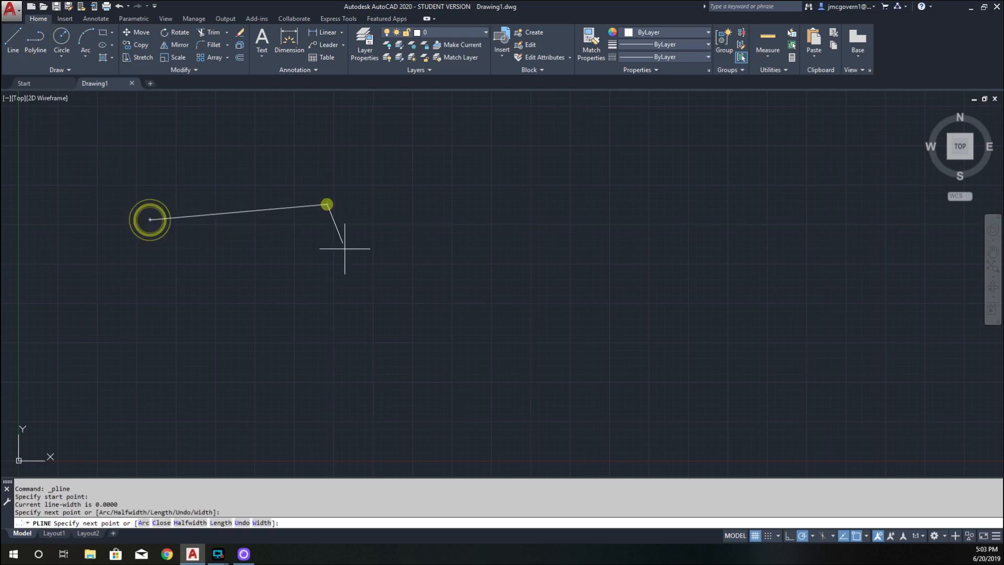
pyautogui.click(328, 204)
pyautogui.click(367, 309)
pyautogui.click(567, 237)
pyautogui.click(586, 351)
pyautogui.click(396, 377)
pyautogui.click(261, 295)
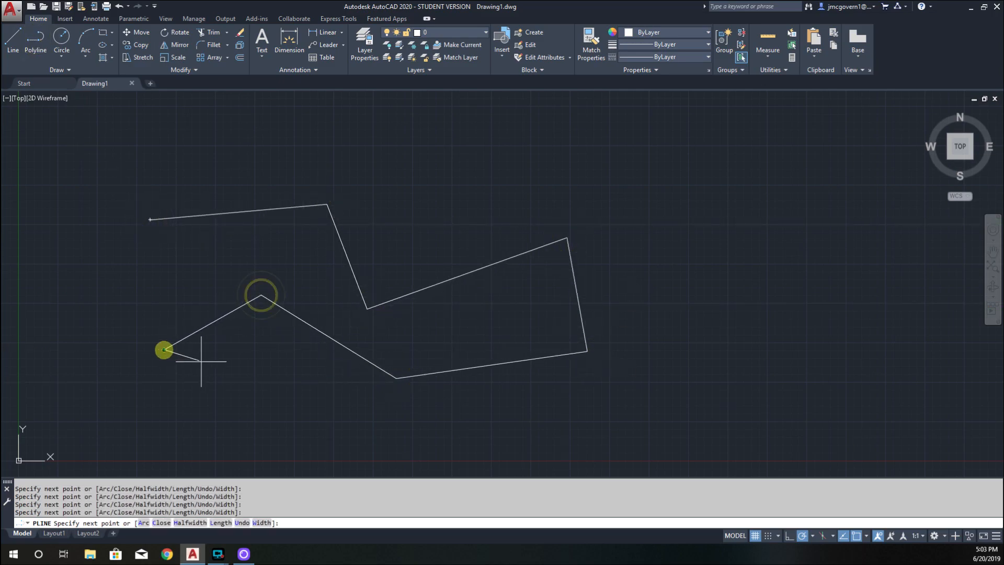
pyautogui.click(164, 349)
pyautogui.press('Escape')
pyautogui.click(302, 317)
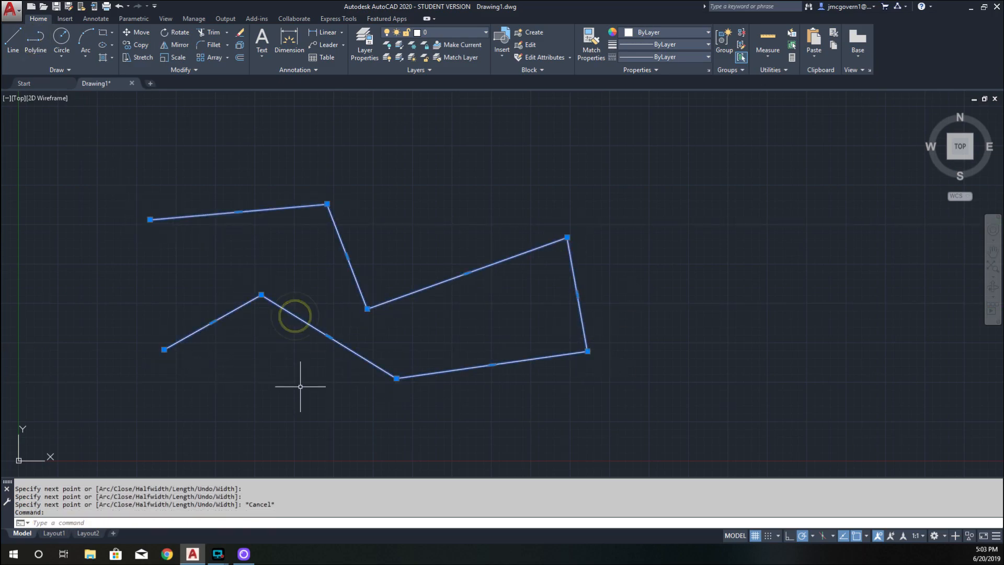
pyautogui.press('Delete')
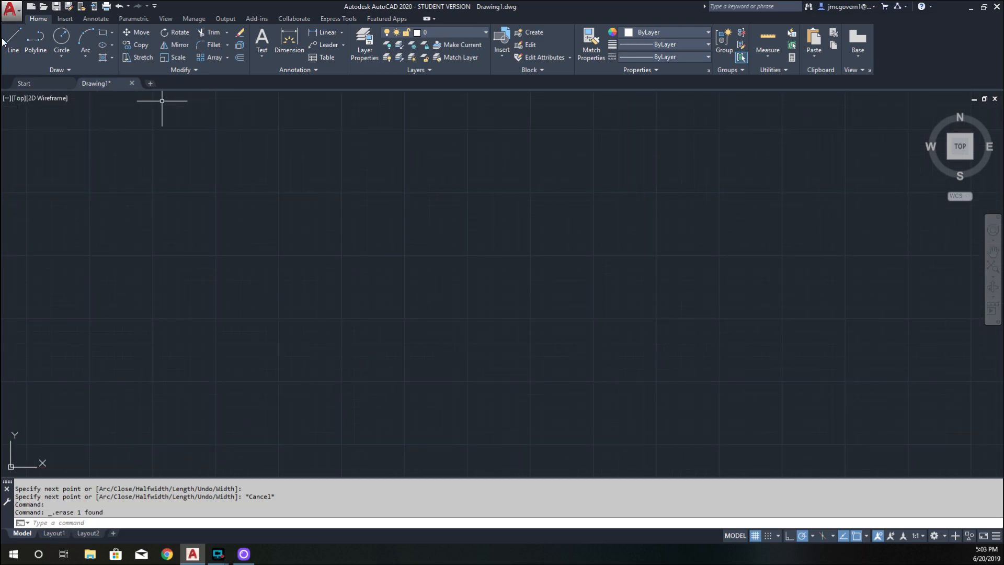
# Draw an open zigzag chain of eight connected segments with the Line command
pyautogui.click(15, 42)
pyautogui.click(152, 199)
pyautogui.click(380, 186)
pyautogui.click(463, 303)
pyautogui.click(285, 360)
pyautogui.click(389, 413)
pyautogui.click(596, 369)
pyautogui.click(655, 413)
pyautogui.click(511, 442)
pyautogui.click(233, 418)
pyautogui.press('Escape')
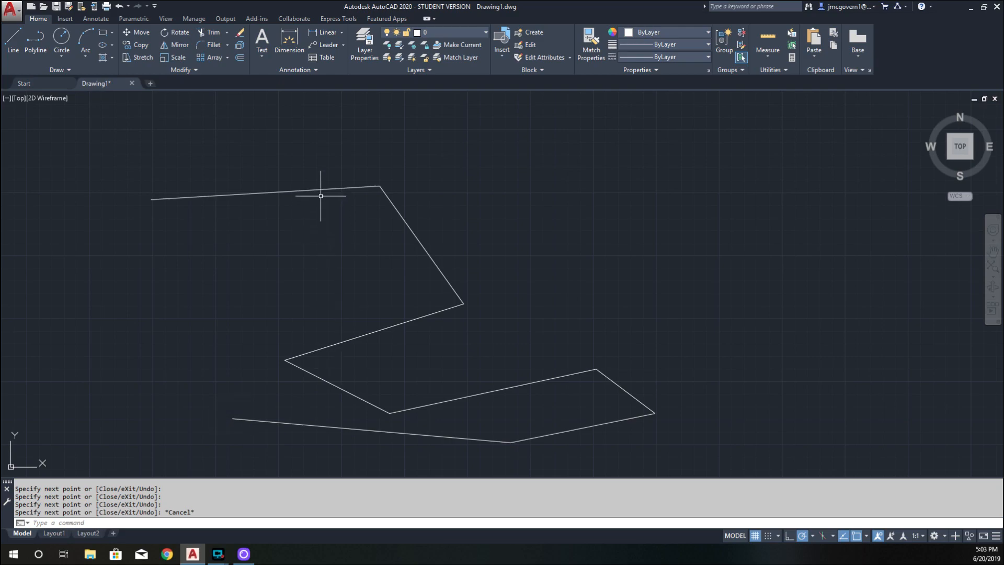
# Draw an open six-segment polyline beside the chain of lines
pyautogui.click(35, 38)
pyautogui.click(534, 152)
pyautogui.click(814, 173)
pyautogui.click(821, 267)
pyautogui.click(620, 198)
pyautogui.click(675, 305)
pyautogui.click(861, 351)
pyautogui.click(938, 271)
pyautogui.press('Escape')
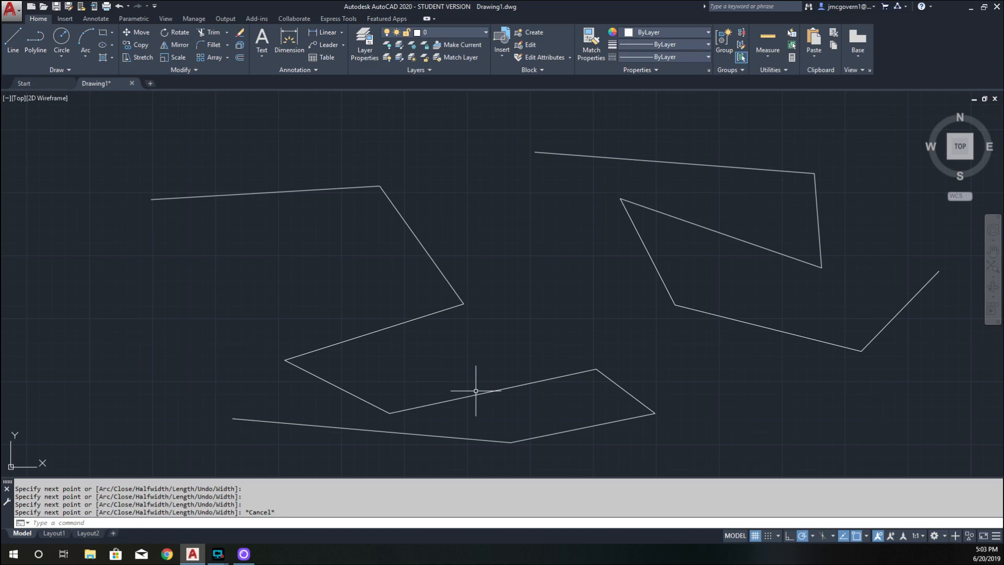
# Join the eight connected line segments of the zigzag chain into a single polyline
pyautogui.write('join')
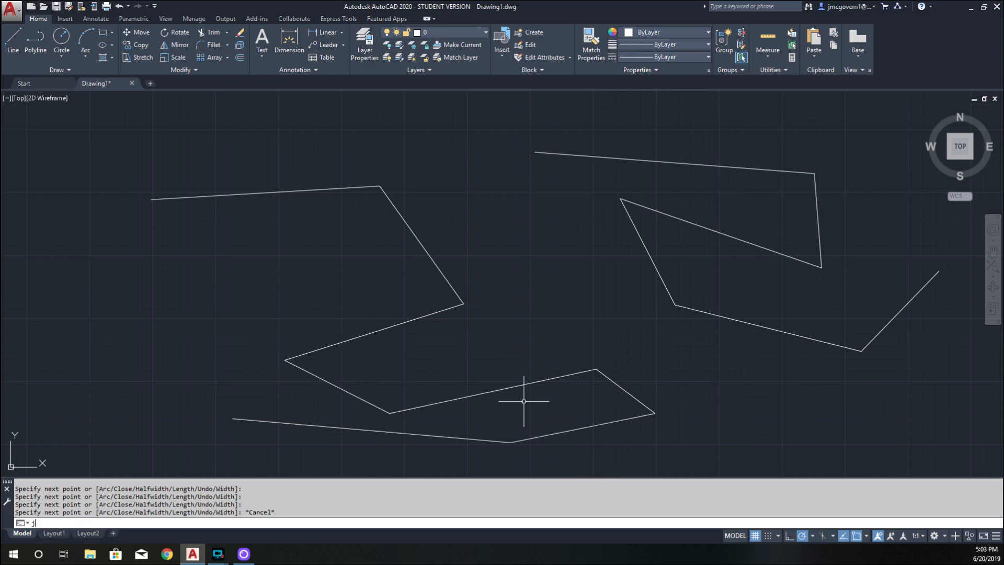
pyautogui.press('Return')
pyautogui.click(600, 451)
pyautogui.click(173, 190)
pyautogui.click(643, 372)
pyautogui.click(608, 390)
pyautogui.press('Return')
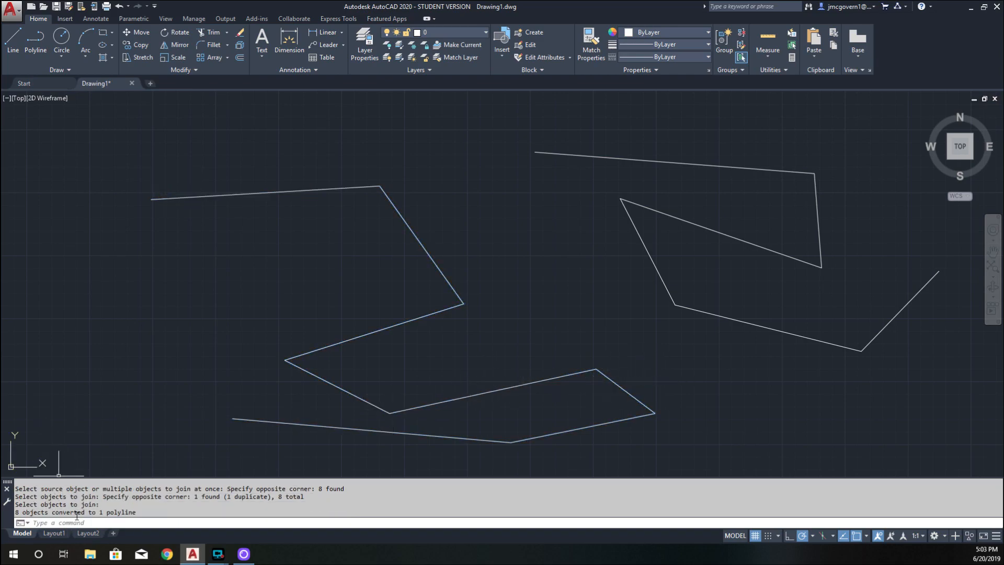
pyautogui.click(303, 354)
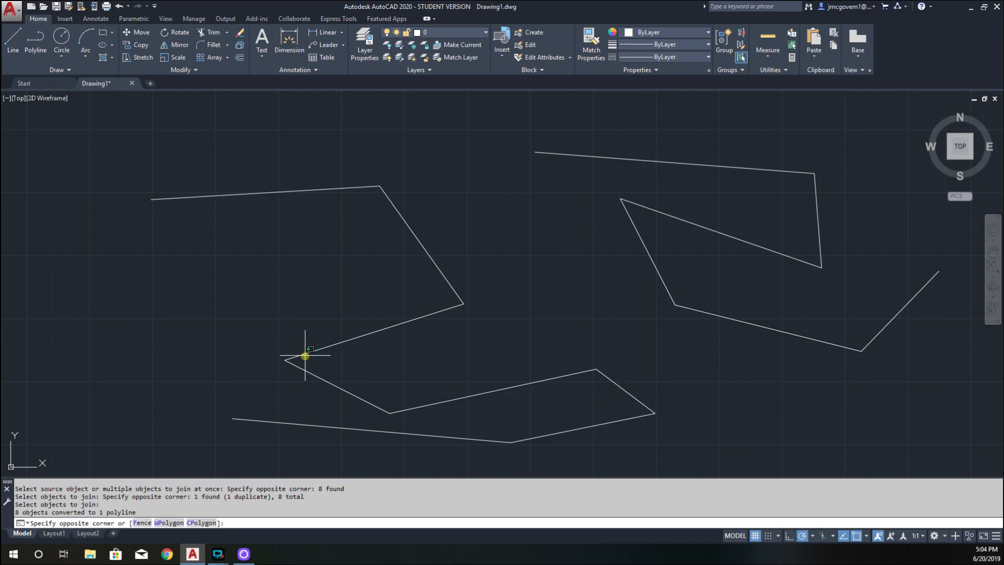
pyautogui.click(300, 344)
pyautogui.press('Escape')
# Explode the six-segment polyline into separate line segments
pyautogui.moveTo(710, 201)
pyautogui.mouseDown(button='middle')
pyautogui.moveTo(547, 152)
pyautogui.moveTo(487, 205)
pyautogui.mouseUp(button='middle')
pyautogui.click(266, 112)
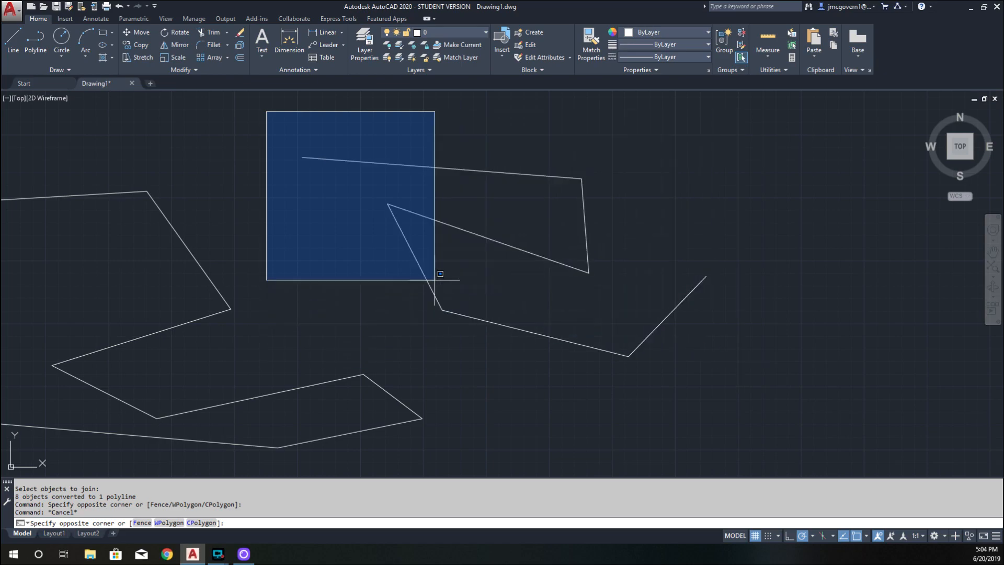
pyautogui.click(253, 222)
pyautogui.click(791, 125)
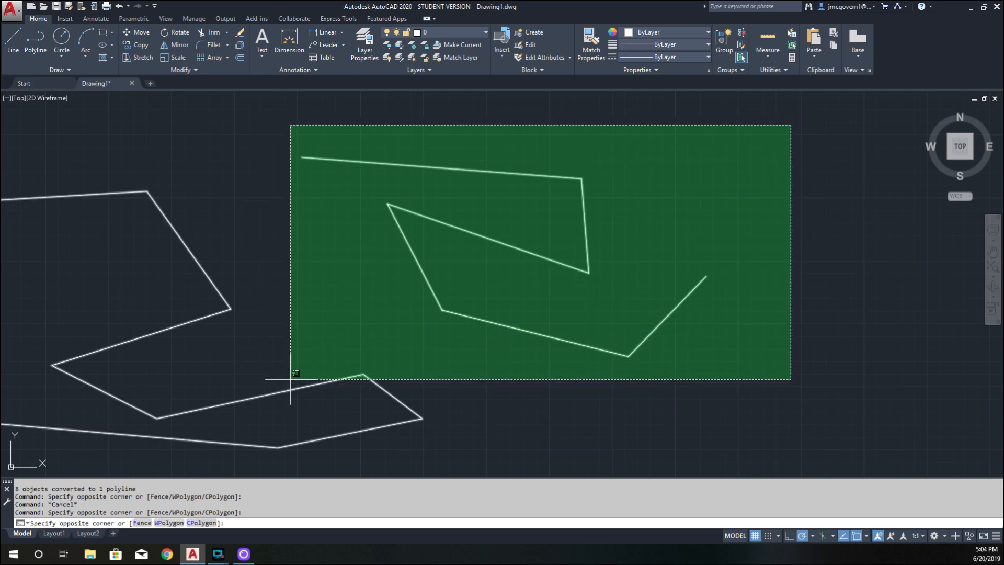
pyautogui.press('Escape')
pyautogui.click(273, 112)
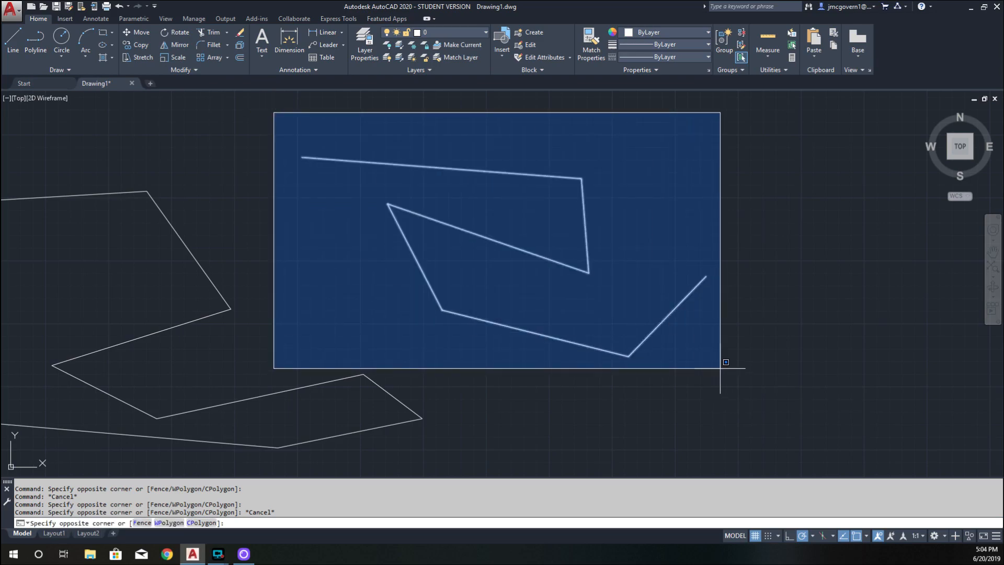
pyautogui.click(720, 367)
pyautogui.write('explo')
pyautogui.press('Return')
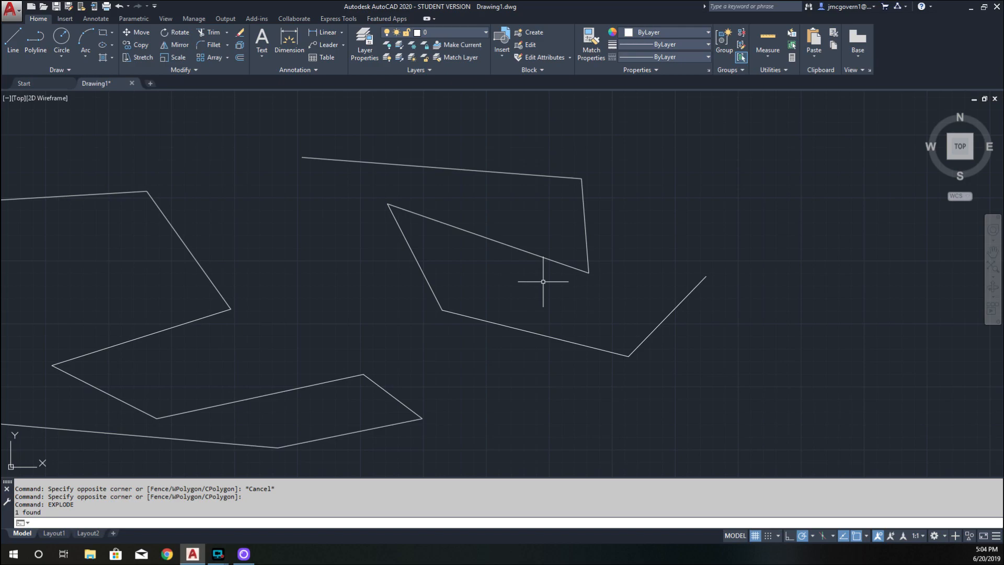
# Join the long inner diagonal and the two segments that follow it into one polyline, and check it selects as one object
pyautogui.click(482, 235)
pyautogui.click(416, 257)
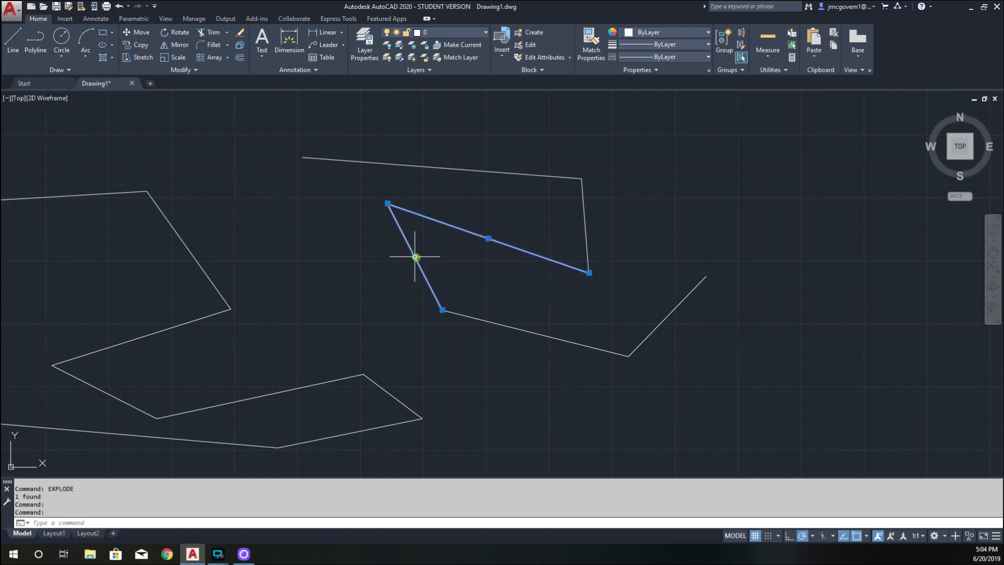
pyautogui.click(479, 319)
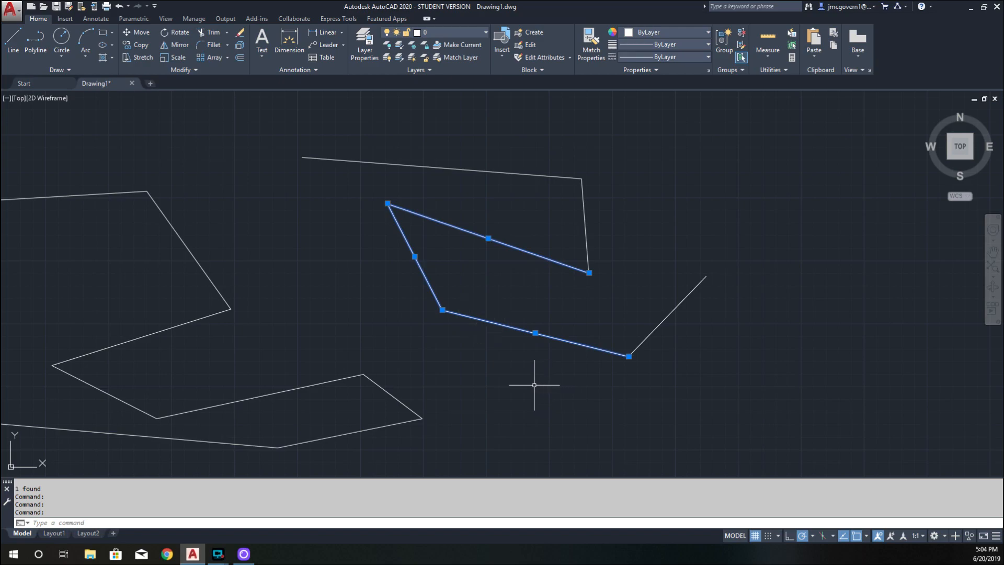
pyautogui.write('join')
pyautogui.press('Return')
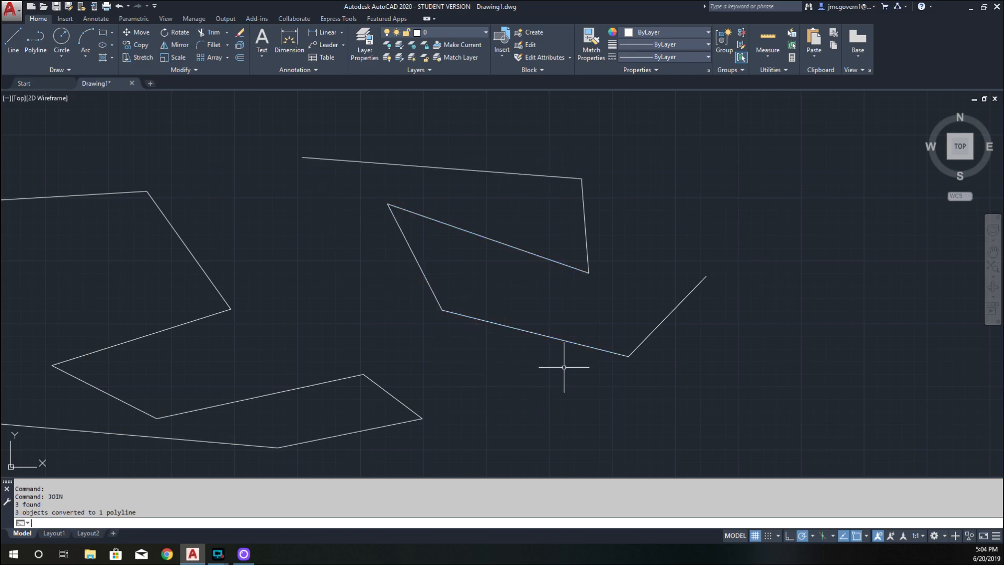
pyautogui.click(533, 253)
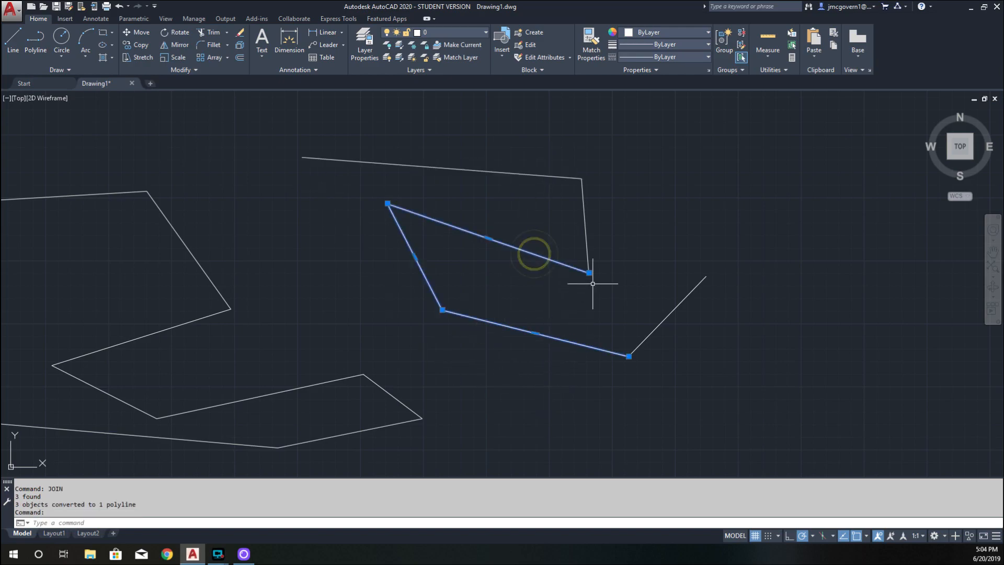
pyautogui.press('Escape')
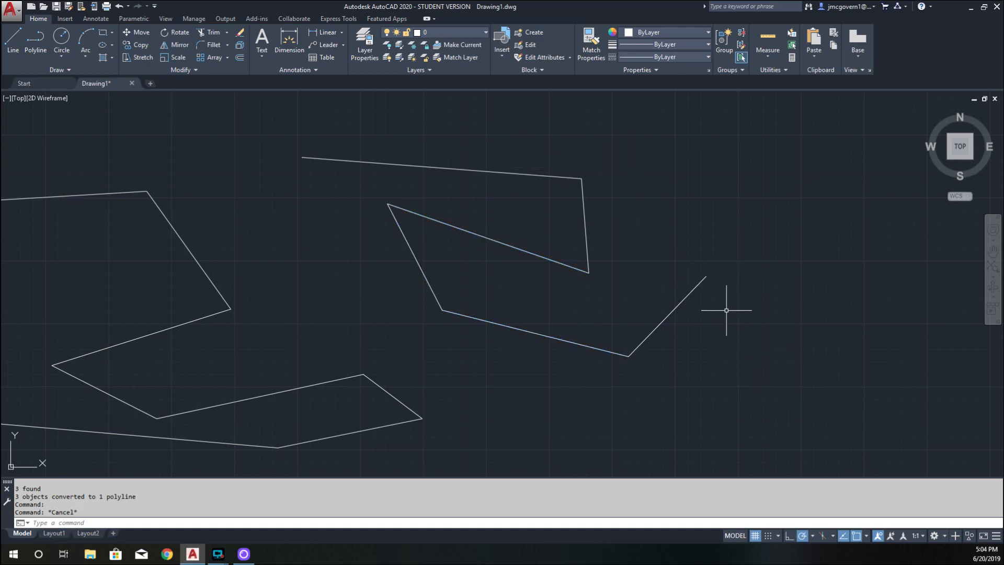
# Erase all lines and polylines in the drawing
pyautogui.click(735, 139)
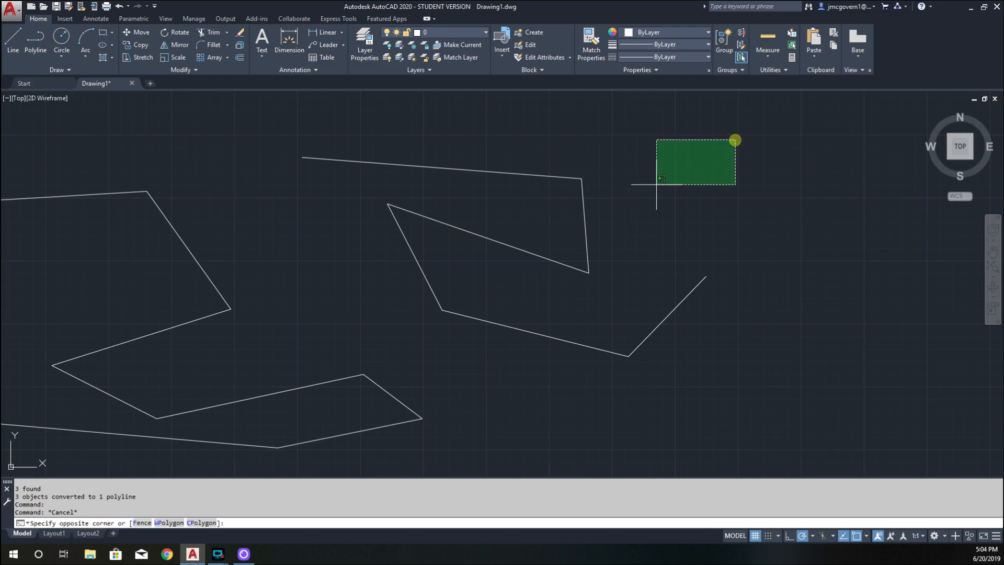
pyautogui.click(29, 438)
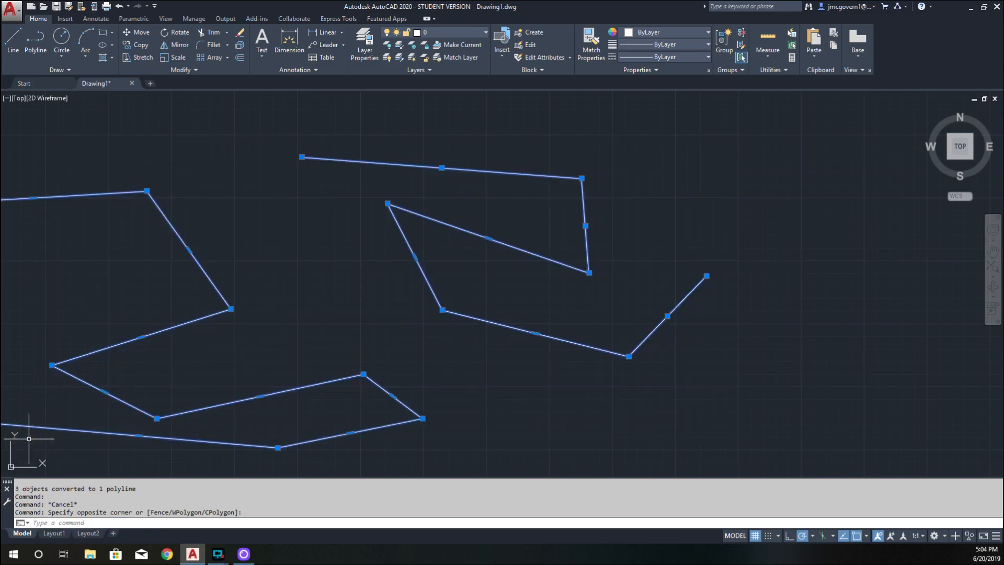
pyautogui.press('Delete')
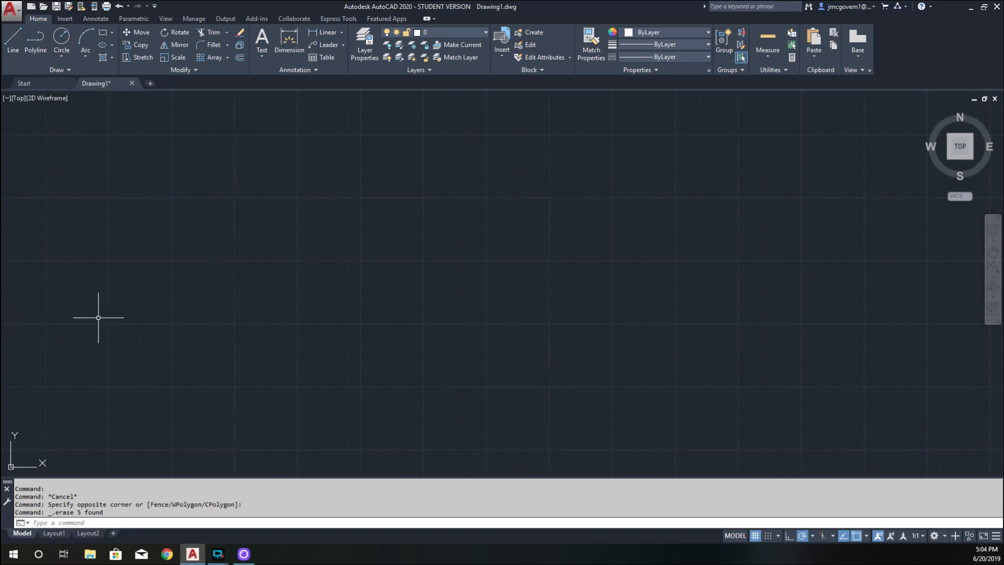
# Draw six connected line segments forming an open outline that crosses the X axis, ending near the Y axis
pyautogui.moveTo(108, 346); pyautogui.dragTo(472, 190, button='middle')
pyautogui.moveTo(247, 314); pyautogui.dragTo(247, 314, button='middle')
pyautogui.moveTo(246, 314); pyautogui.dragTo(246, 313, button='middle')
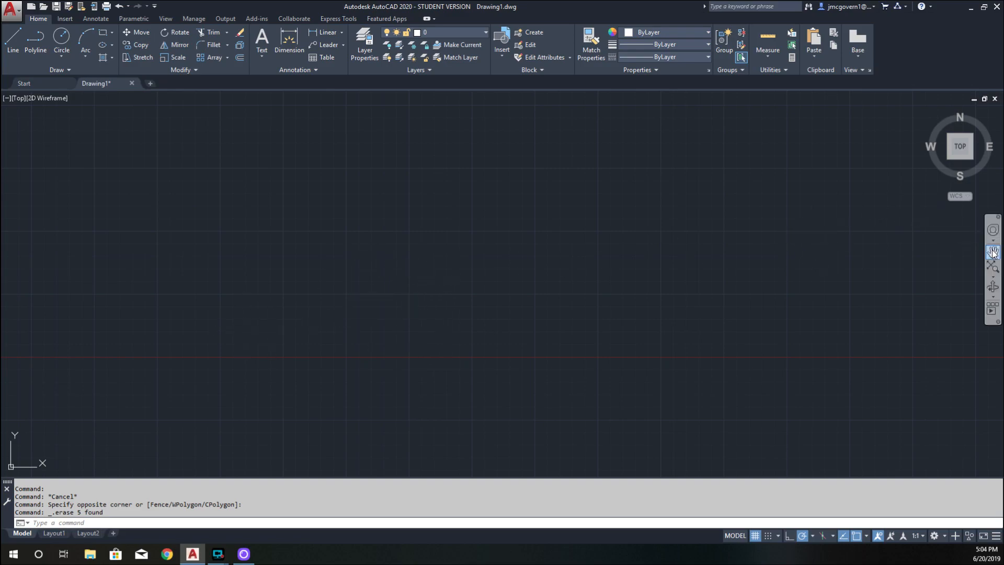
pyautogui.click(16, 34)
pyautogui.click(128, 197)
pyautogui.click(326, 160)
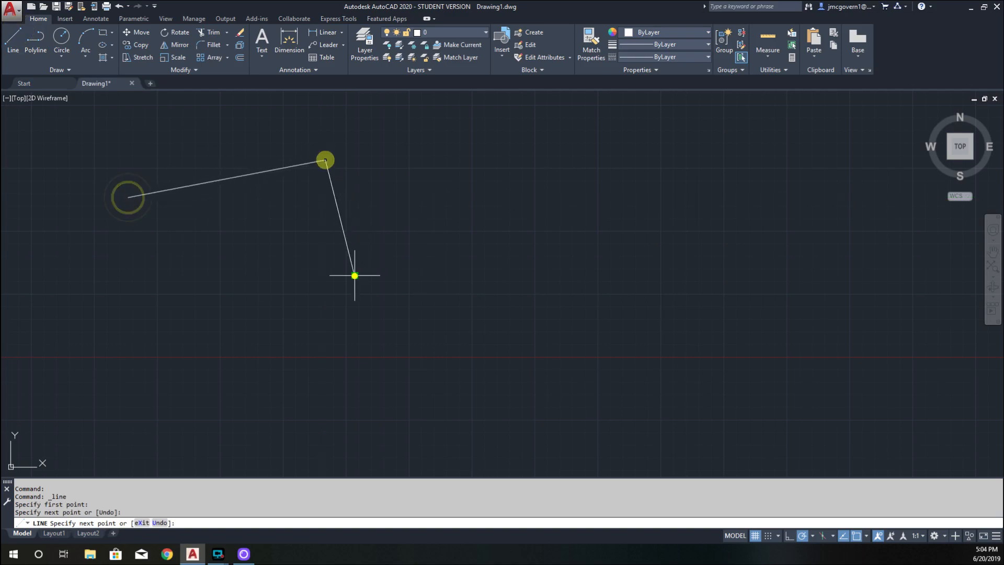
pyautogui.click(355, 275)
pyautogui.click(590, 204)
pyautogui.click(572, 336)
pyautogui.click(173, 371)
pyautogui.click(23, 236)
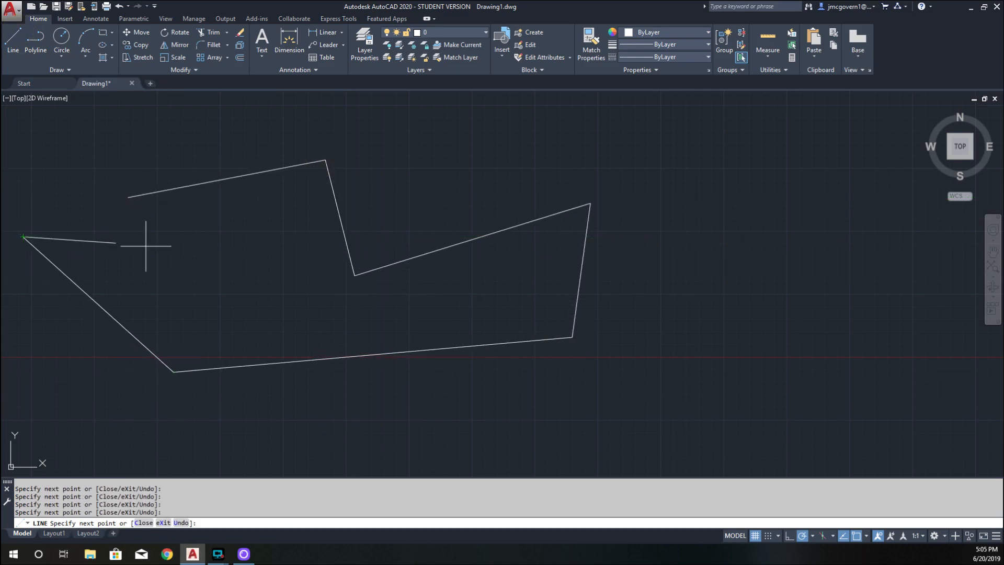
# Extend the running line chain with four more zigzag segments across the Y axis and end the command
pyautogui.click(990, 253)
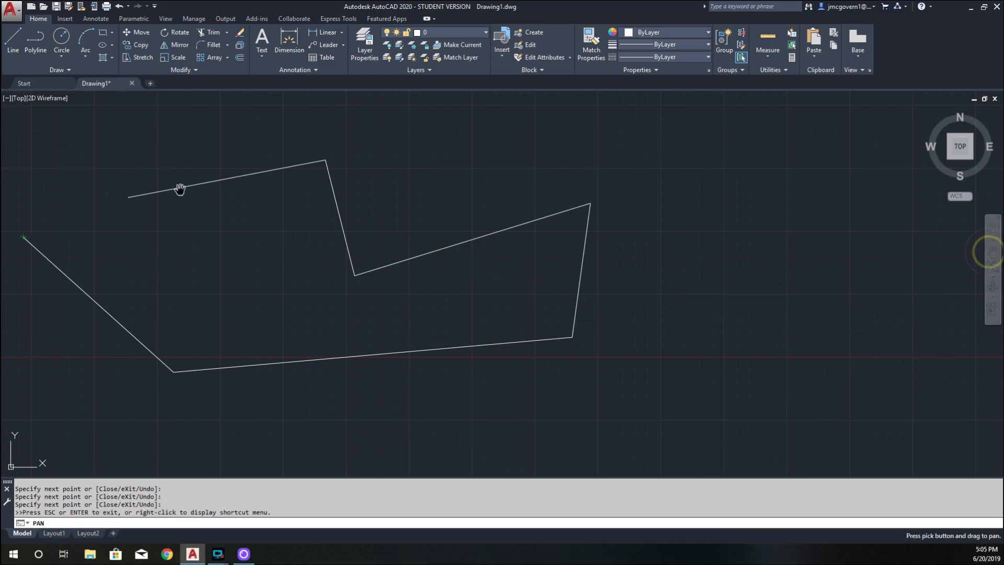
pyautogui.moveTo(29, 213); pyautogui.dragTo(441, 225)
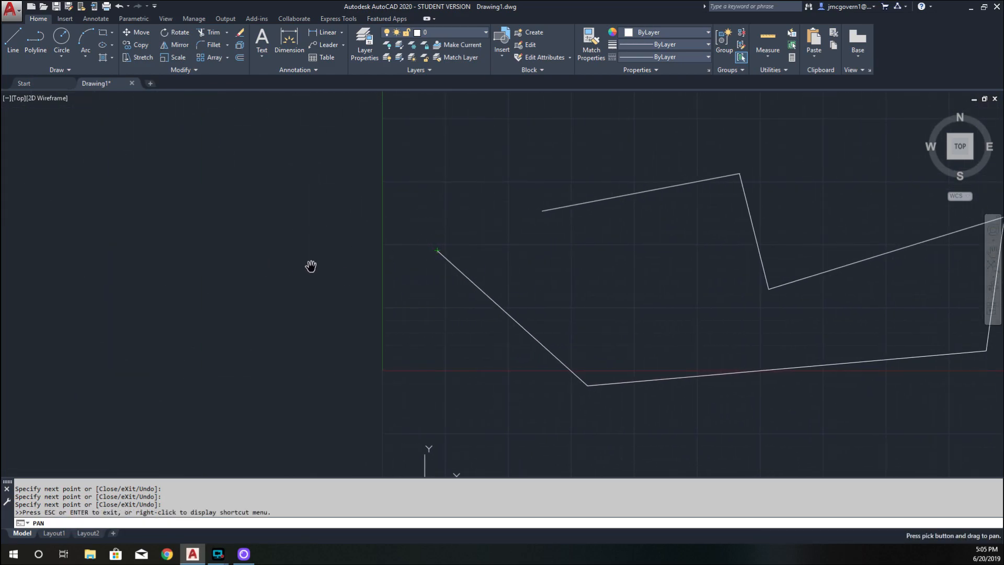
pyautogui.press('Escape')
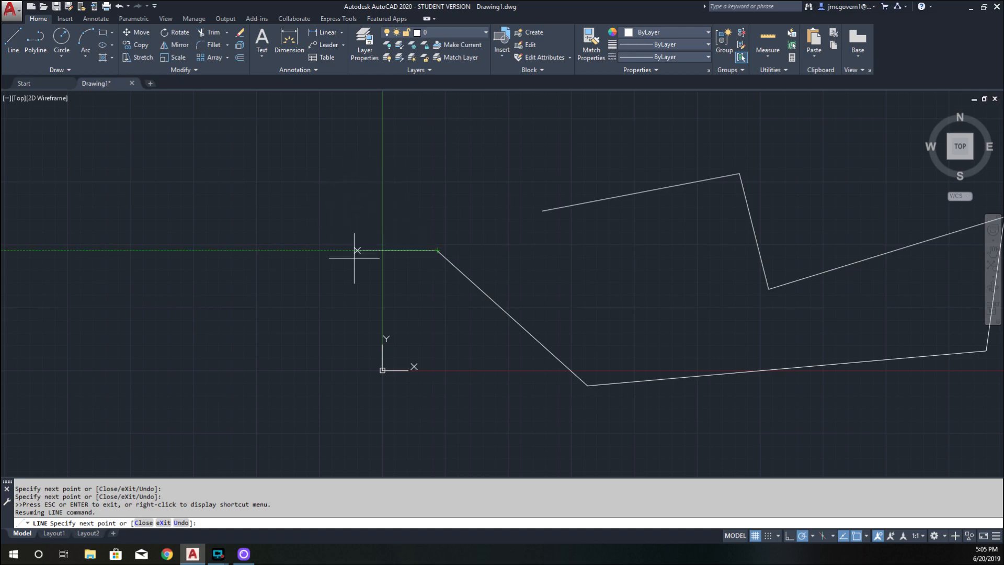
pyautogui.scroll(-5, 389, 217)
pyautogui.moveTo(392, 214)
pyautogui.mouseDown(button='middle')
pyautogui.moveTo(190, 180)
pyautogui.moveTo(180, 239)
pyautogui.mouseUp(button='middle')
pyautogui.scroll(6, 172, 181)
pyautogui.moveTo(12, 180); pyautogui.dragTo(311, 239, button='middle')
pyautogui.click(248, 164)
pyautogui.click(173, 199)
pyautogui.click(228, 318)
pyautogui.click(71, 347)
pyautogui.press('Escape')
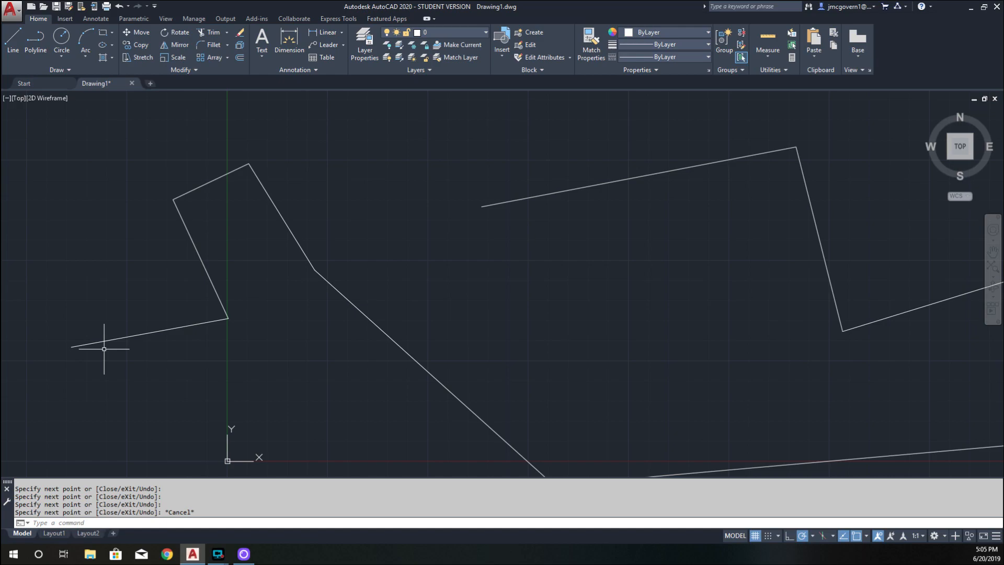
# Erase the whole chain of line segments to clear the drawing
pyautogui.scroll(-5, 252, 353)
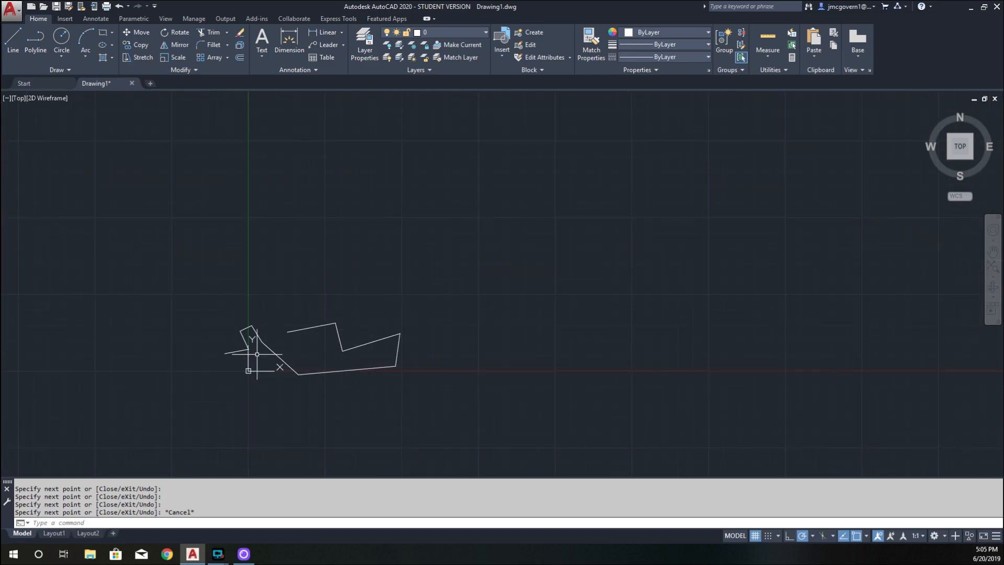
pyautogui.click(455, 296)
pyautogui.click(191, 379)
pyautogui.press('Delete')
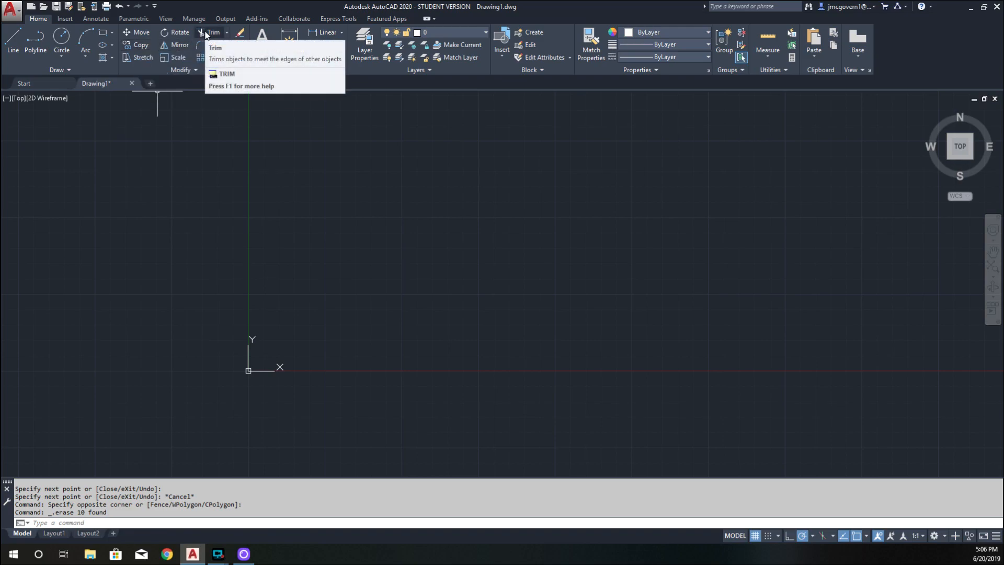
pyautogui.moveTo(340, 340)
pyautogui.mouseDown(button='middle')
pyautogui.moveTo(175, 249)
pyautogui.moveTo(352, 340)
pyautogui.mouseUp(button='middle')
pyautogui.moveTo(426, 272)
pyautogui.mouseDown(button='middle')
pyautogui.moveTo(316, 240)
pyautogui.moveTo(358, 256)
pyautogui.mouseUp(button='middle')
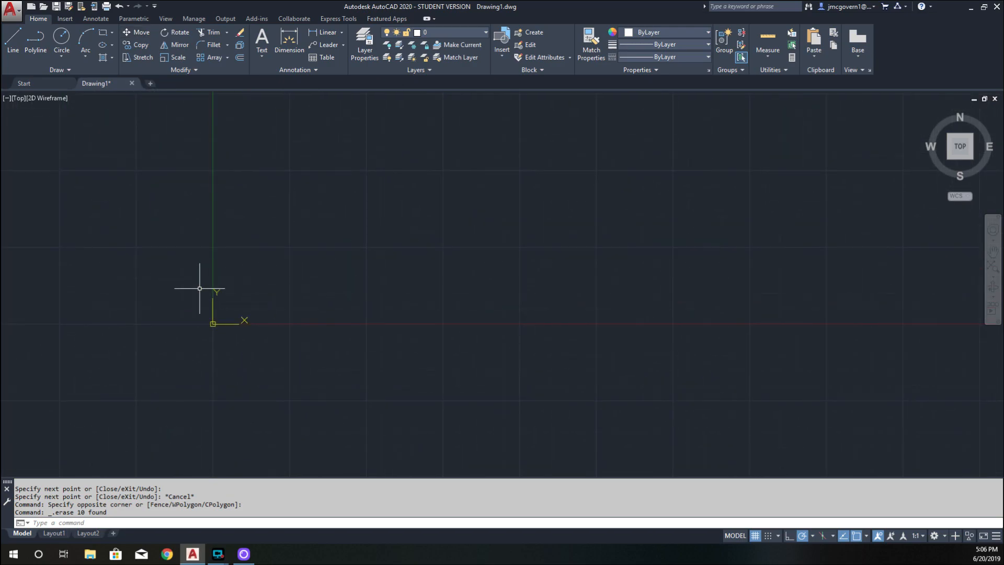
# Draw connected line segments from the origin 0,0 through the absolute points 5,0 and 5,5
pyautogui.moveTo(239, 325)
pyautogui.mouseDown(button='middle')
pyautogui.moveTo(210, 295)
pyautogui.moveTo(236, 314)
pyautogui.mouseUp(button='middle')
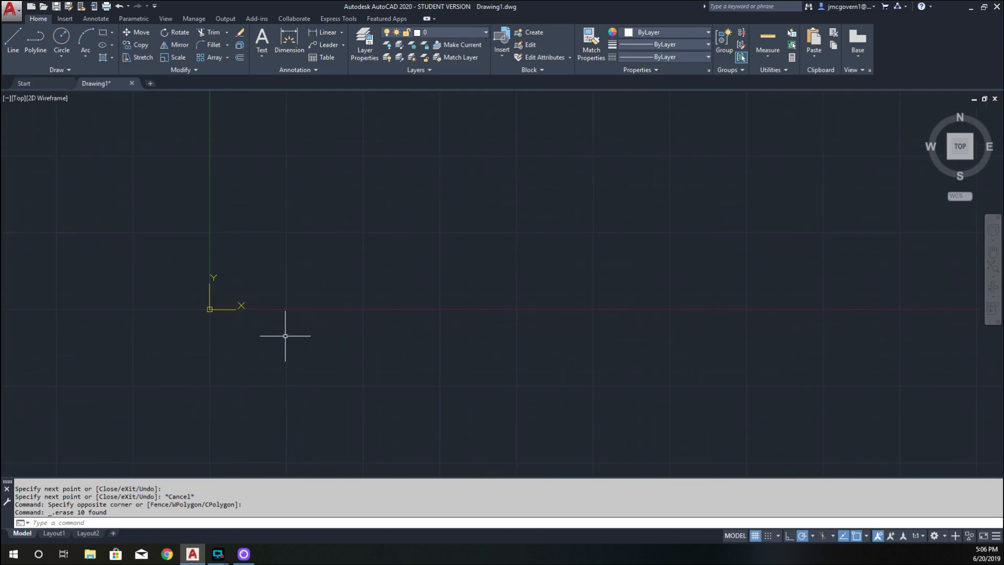
pyautogui.click(13, 42)
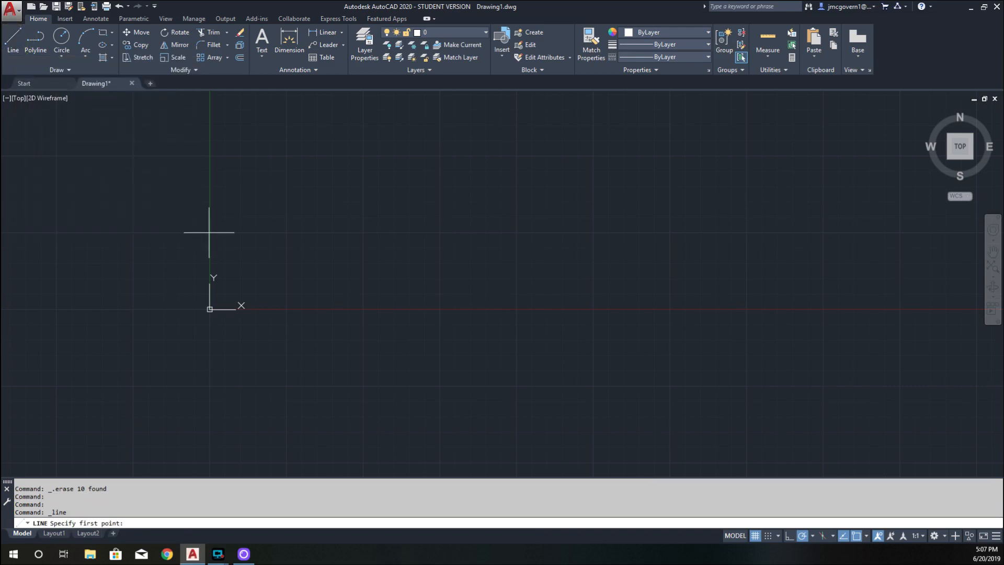
pyautogui.write('0,0')
pyautogui.press('Return')
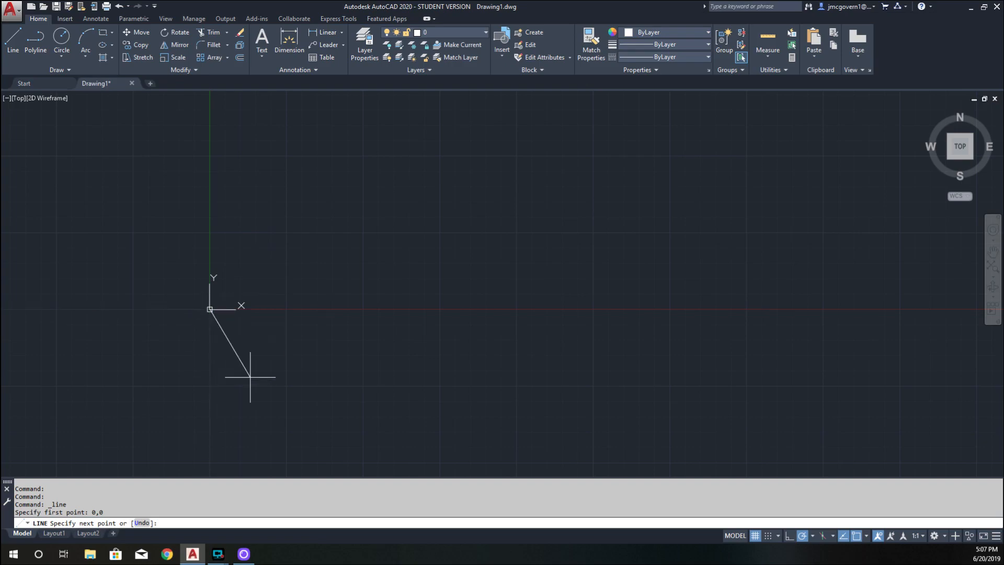
pyautogui.write('5,0')
pyautogui.press('Return')
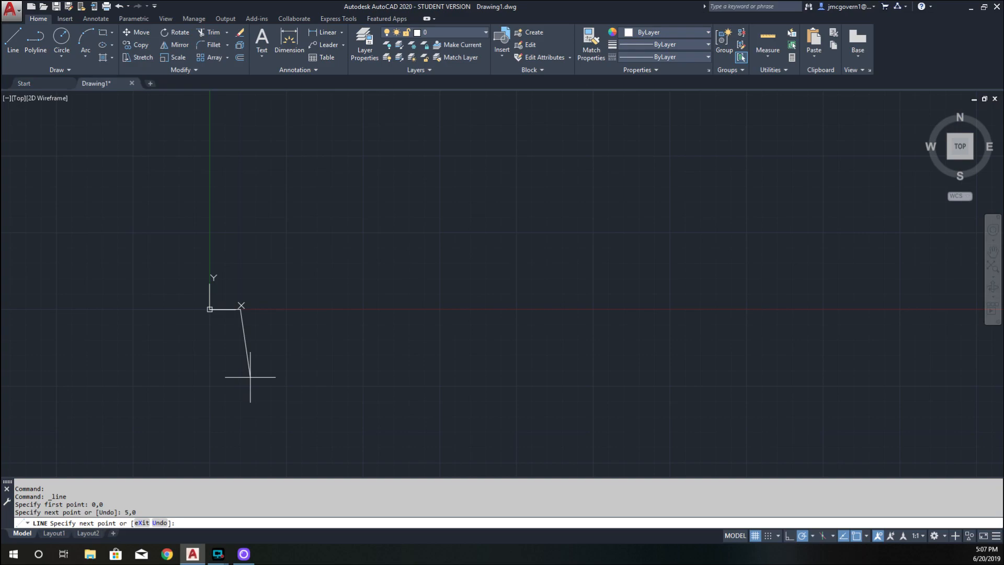
pyautogui.write('5,5')
pyautogui.press('Return')
# Continue the line chain to the absolute point 0,5 and close it into a square
pyautogui.scroll(6, 125, 340)
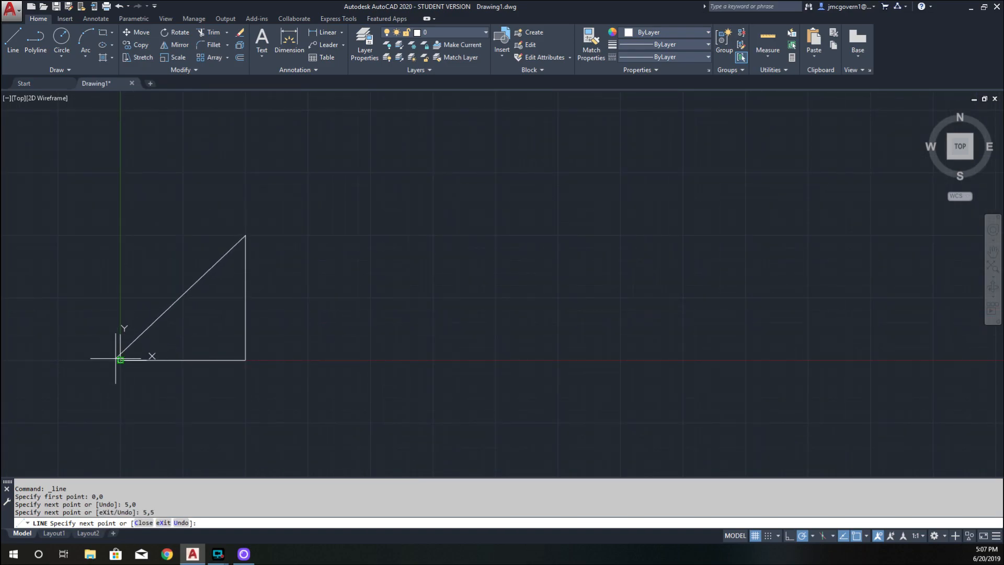
pyautogui.scroll(6, 148, 407)
pyautogui.scroll(-6, 146, 409)
pyautogui.scroll(-2, 146, 410)
pyautogui.scroll(2, 146, 409)
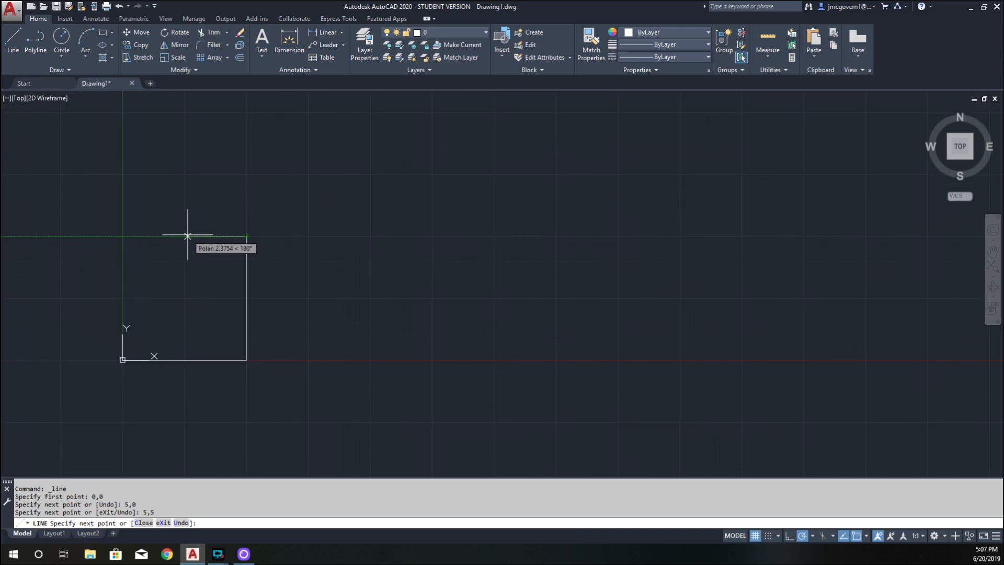
pyautogui.write('0,5')
pyautogui.press('Return')
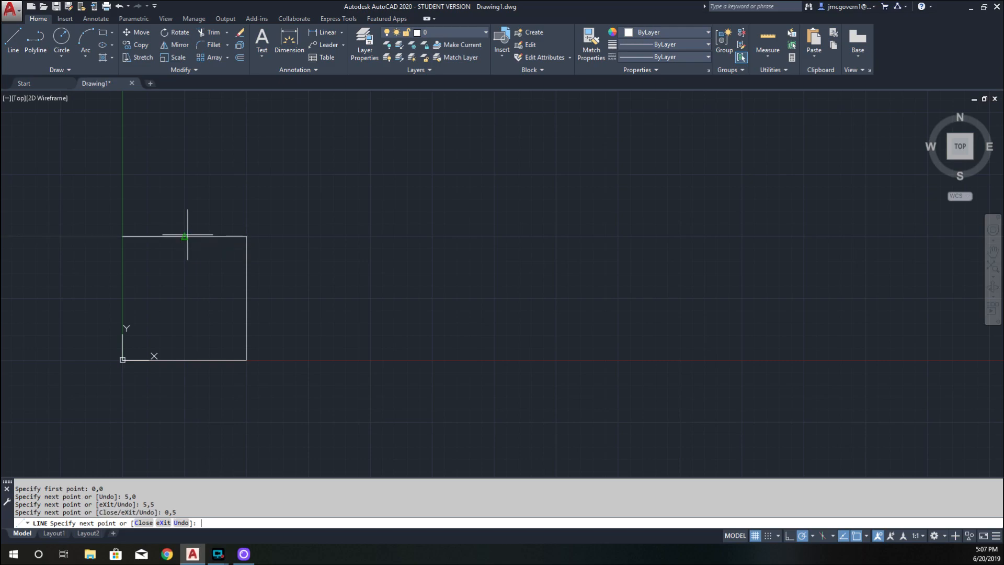
pyautogui.write('c')
pyautogui.press('Return')
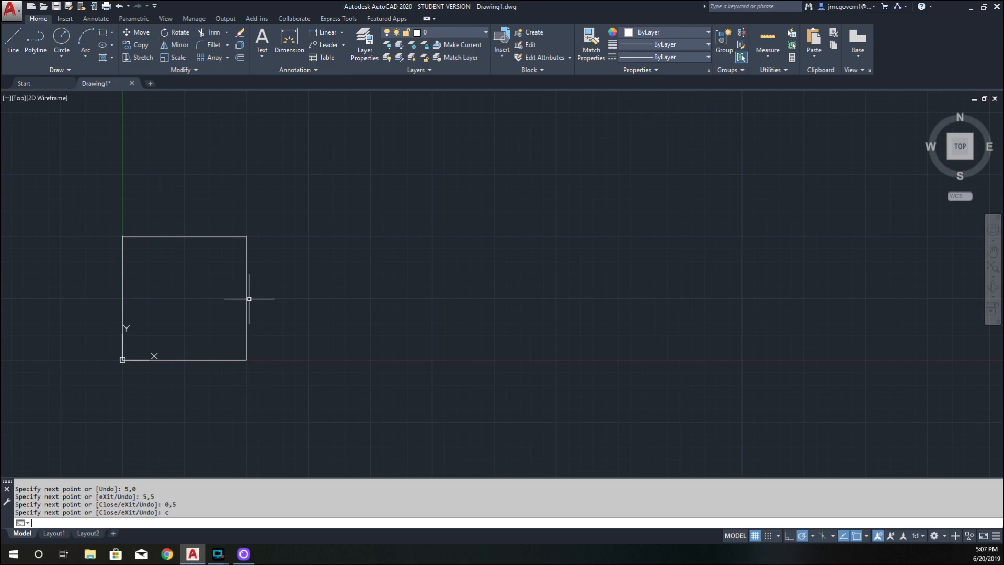
pyautogui.moveTo(203, 311)
pyautogui.mouseDown(button='middle')
pyautogui.moveTo(444, 311)
pyautogui.moveTo(380, 284)
pyautogui.mouseUp(button='middle')
pyautogui.moveTo(430, 337); pyautogui.dragTo(346, 283, button='middle')
pyautogui.scroll(-2, 375, 322)
pyautogui.scroll(-5, 397, 314)
pyautogui.moveTo(475, 318); pyautogui.dragTo(314, 341, button='middle')
pyautogui.scroll(4, 290, 317)
pyautogui.scroll(4, 281, 299)
pyautogui.moveTo(147, 100); pyautogui.dragTo(152, 175, button='middle')
pyautogui.click(150, 154)
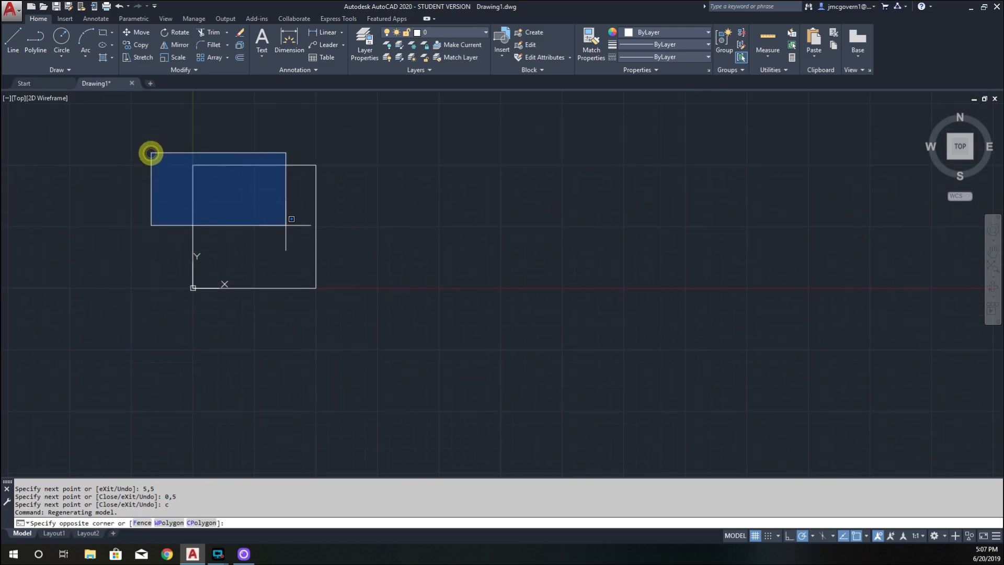
pyautogui.click(360, 314)
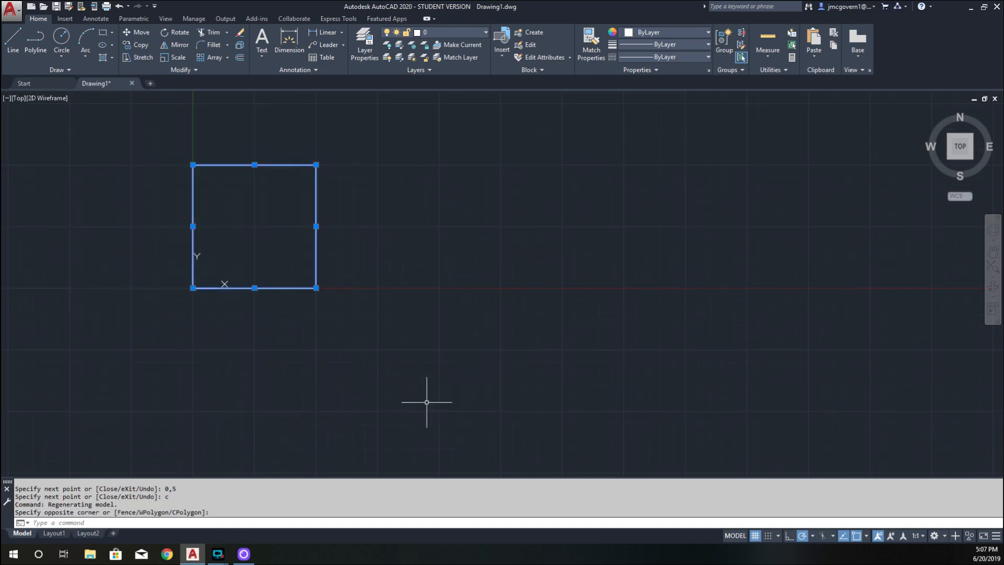
pyautogui.press('Escape')
pyautogui.click(119, 146)
pyautogui.click(364, 323)
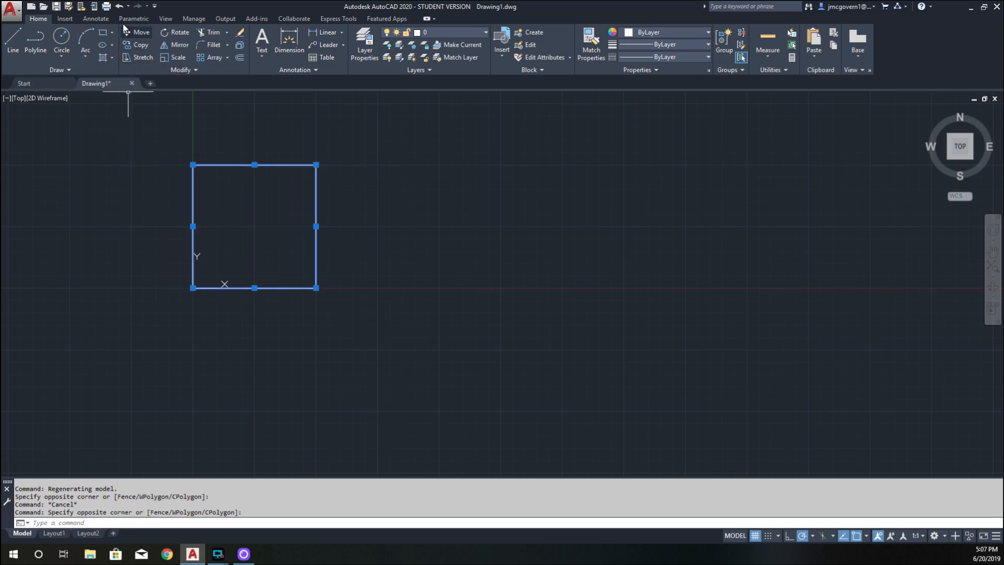
pyautogui.press('Escape')
# Try to move the square using a base point outside it, below and beyond its origin corner
pyautogui.click(137, 32)
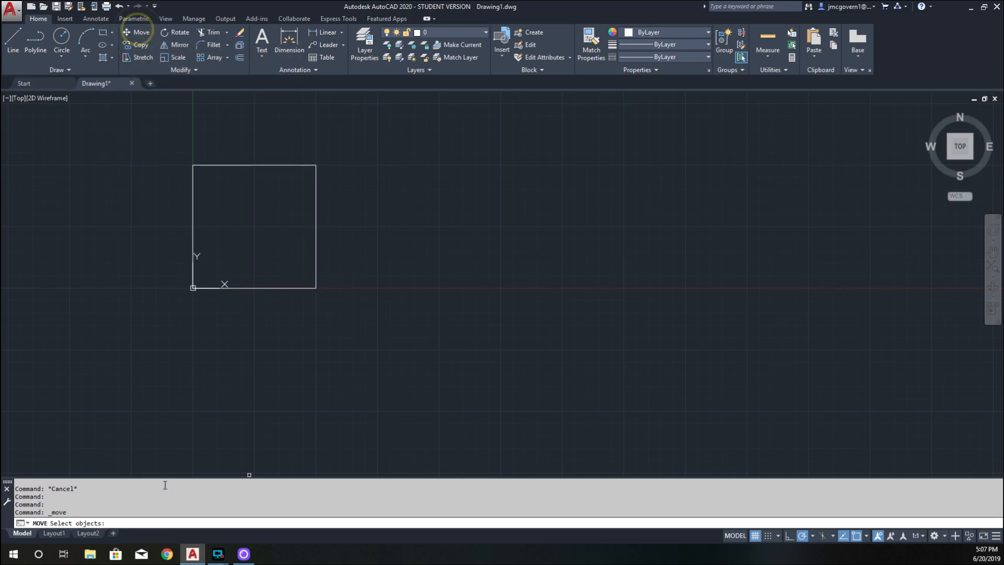
pyautogui.click(148, 124)
pyautogui.click(381, 337)
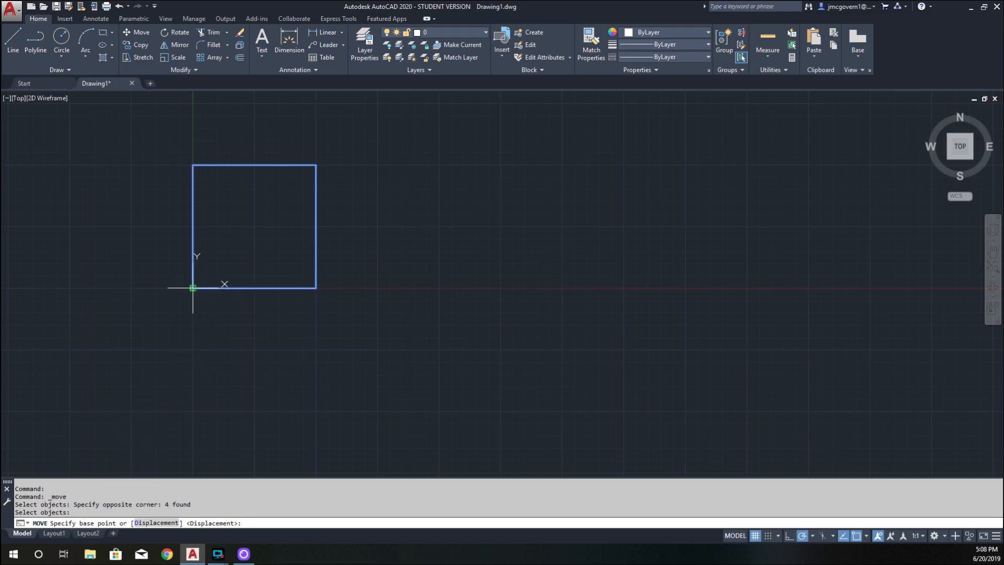
pyautogui.click(73, 328)
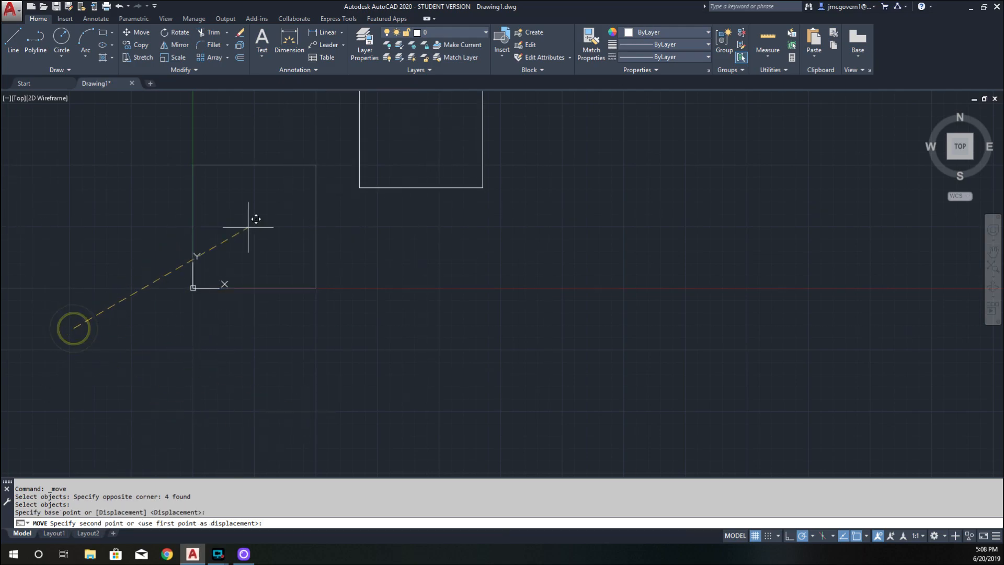
pyautogui.press('Escape')
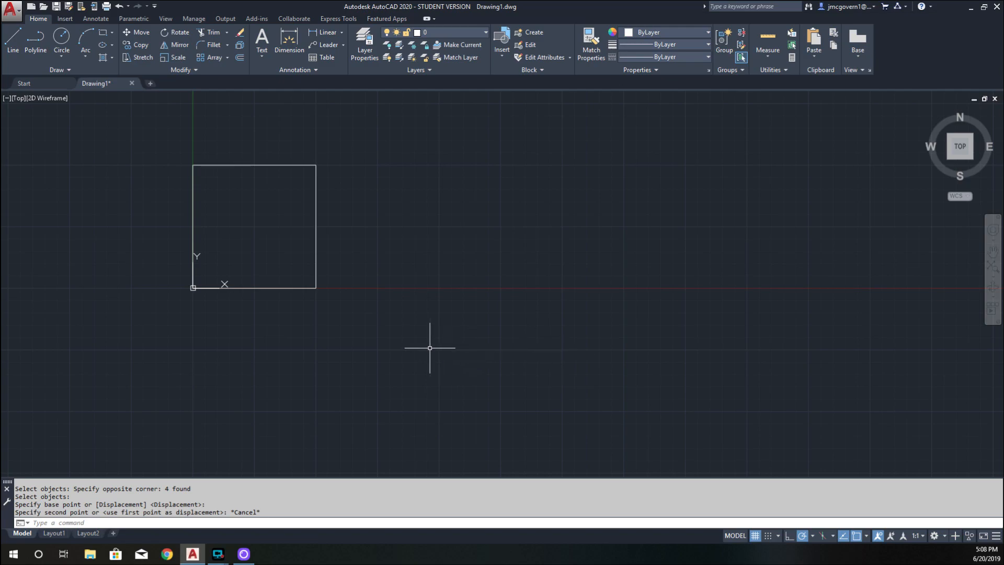
# Move all four lines of the square 12 units along the positive X axis, using its origin corner as base point
pyautogui.click(307, 287)
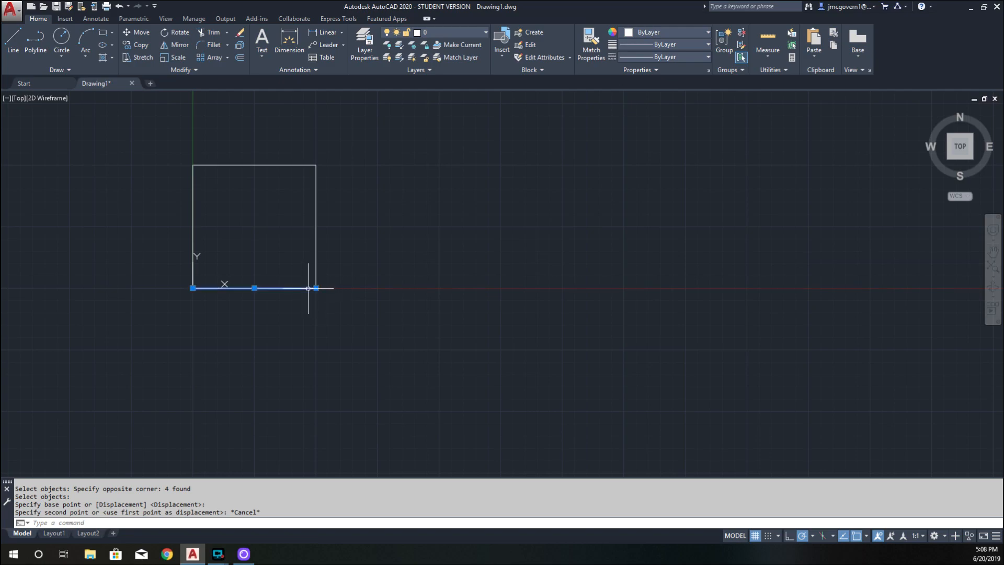
pyautogui.click(163, 135)
pyautogui.click(361, 310)
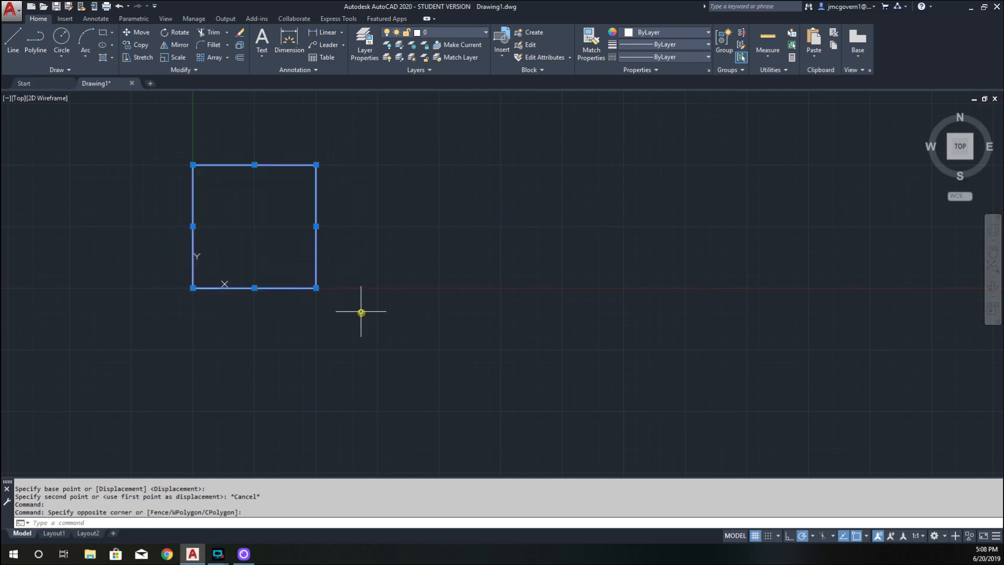
pyautogui.click(137, 32)
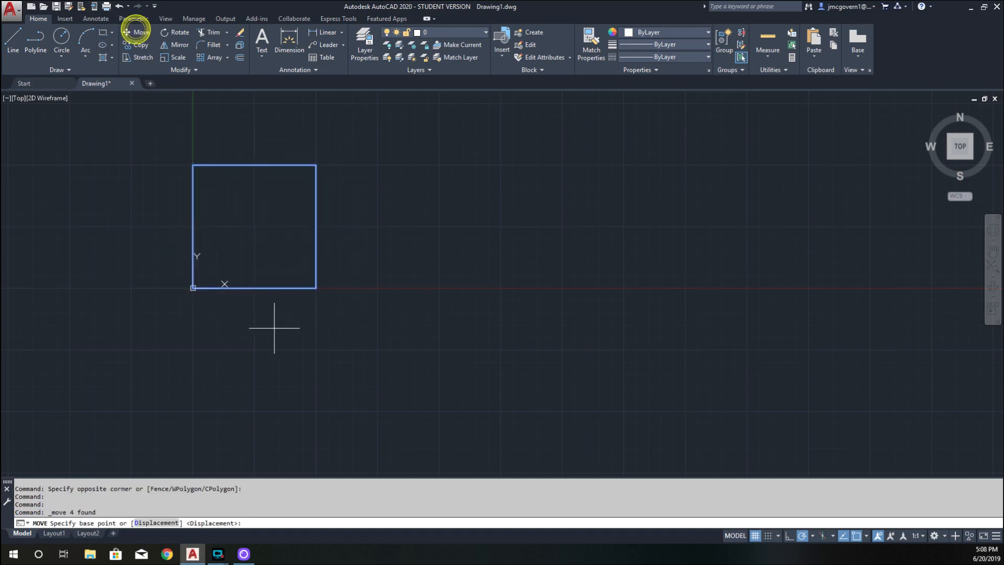
pyautogui.click(194, 287)
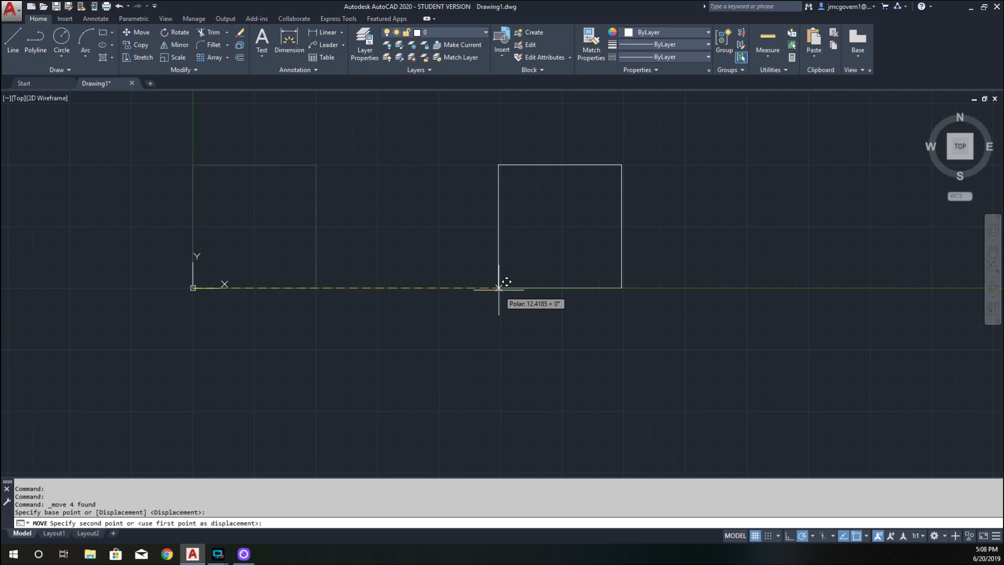
pyautogui.write('12')
pyautogui.press('Return')
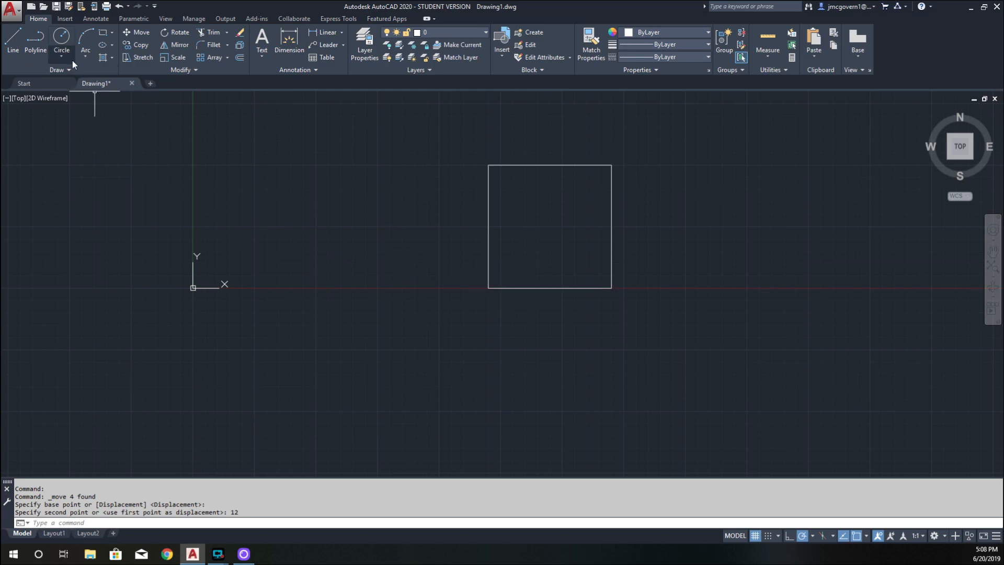
# Draw a horizontal line from the origin 0,0 using the relative coordinates @5,0
pyautogui.click(18, 39)
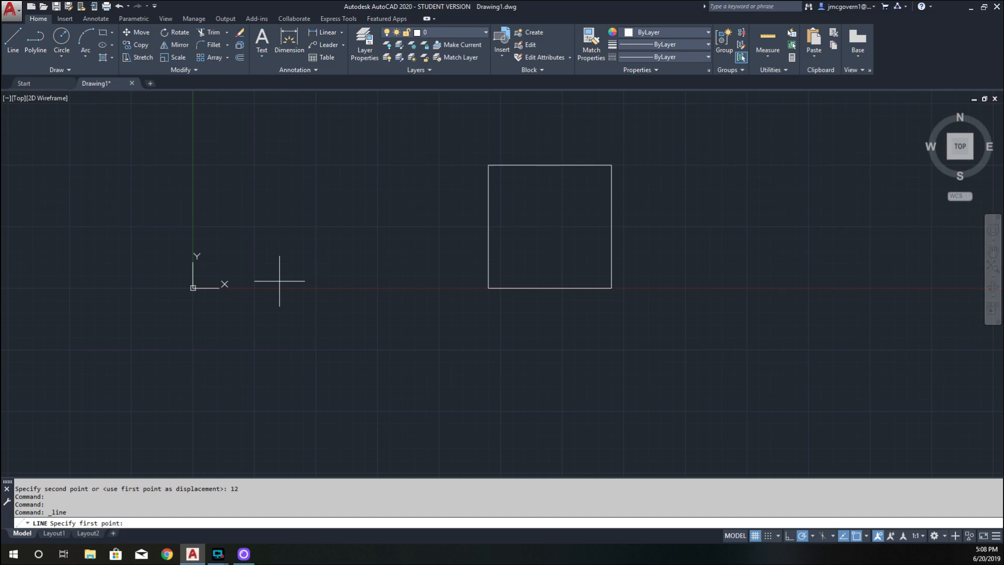
pyautogui.write('0,0')
pyautogui.press('Return')
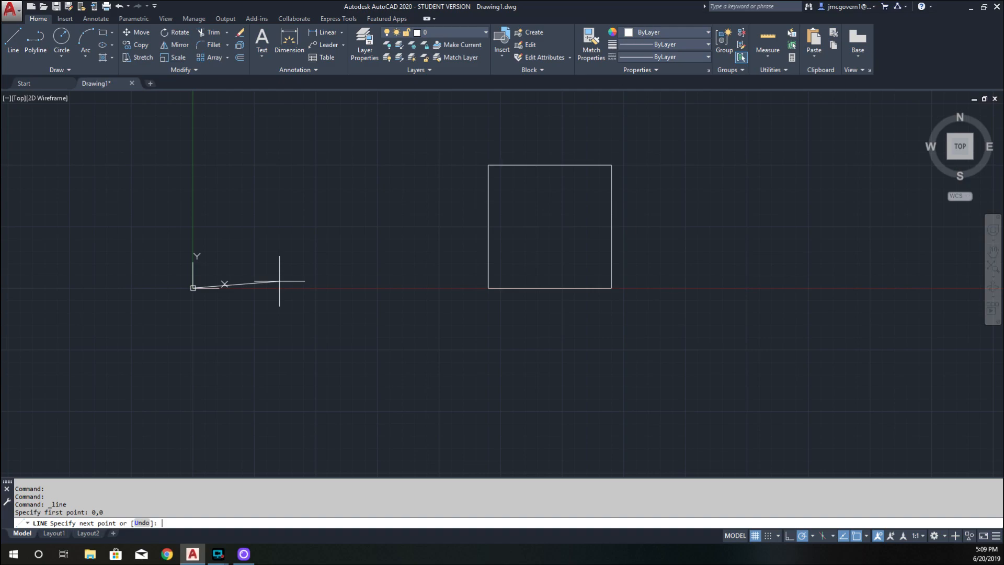
pyautogui.write('@5,0')
pyautogui.press('Return')
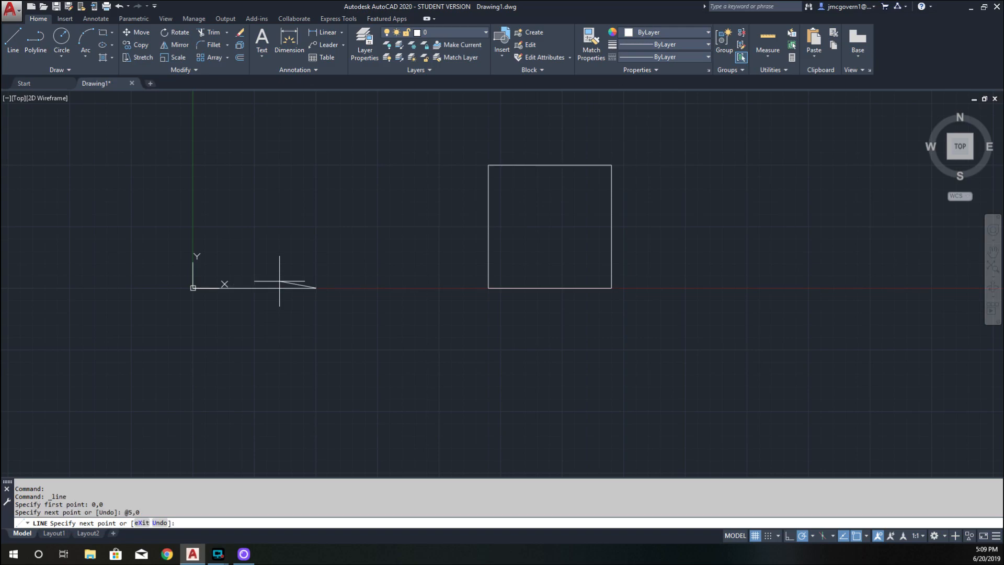
# Add a vertical line segment to the chain with the relative coordinates @0,5
pyautogui.write('5,5')
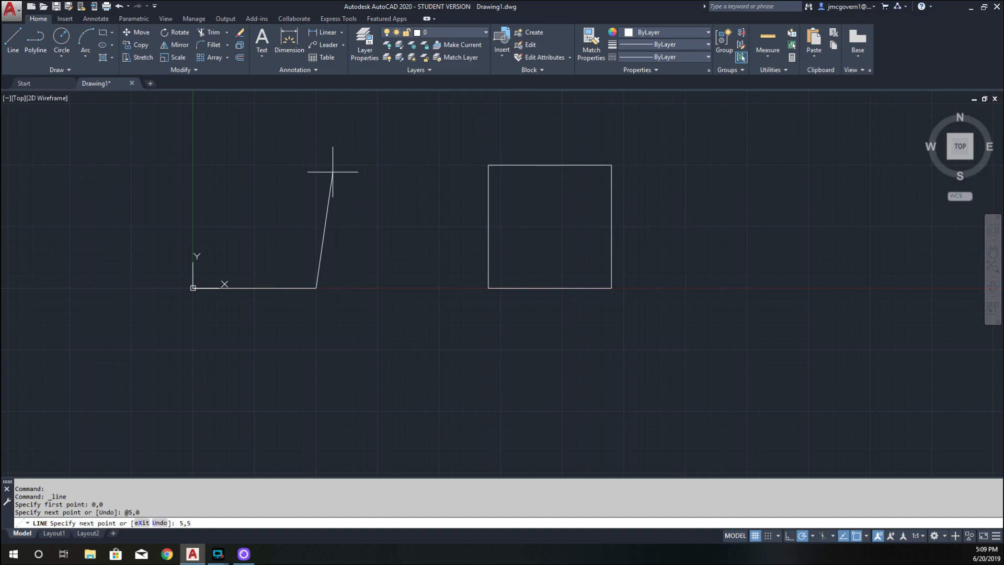
pyautogui.press('Home')
pyautogui.write('@')
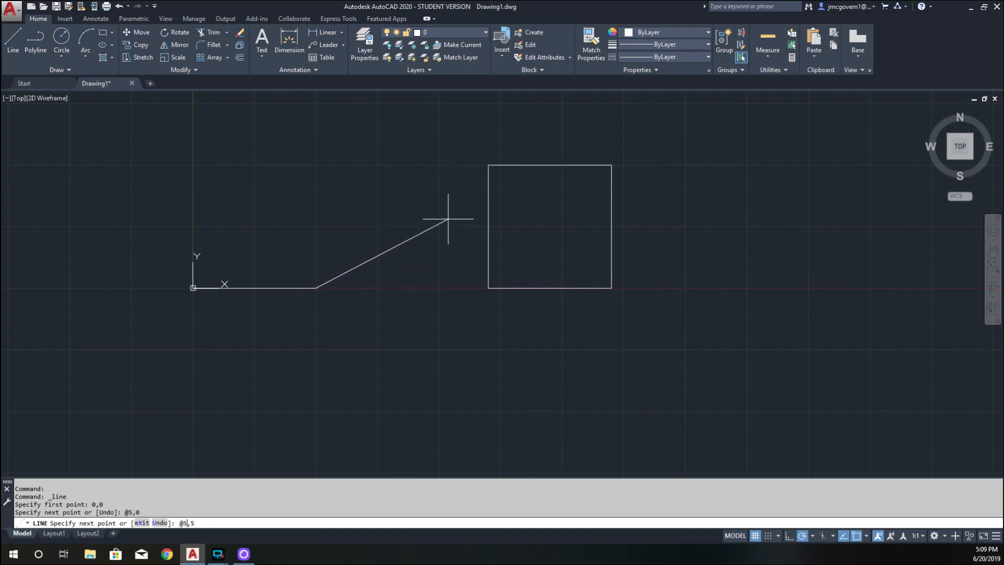
pyautogui.press('Left')
pyautogui.press('Left')
pyautogui.press('BackSpace')
pyautogui.write('0')
pyautogui.press('Return')
# Add the square's upper edge back toward the Y axis with the relative coordinates @-5,0
pyautogui.write('@5,0')
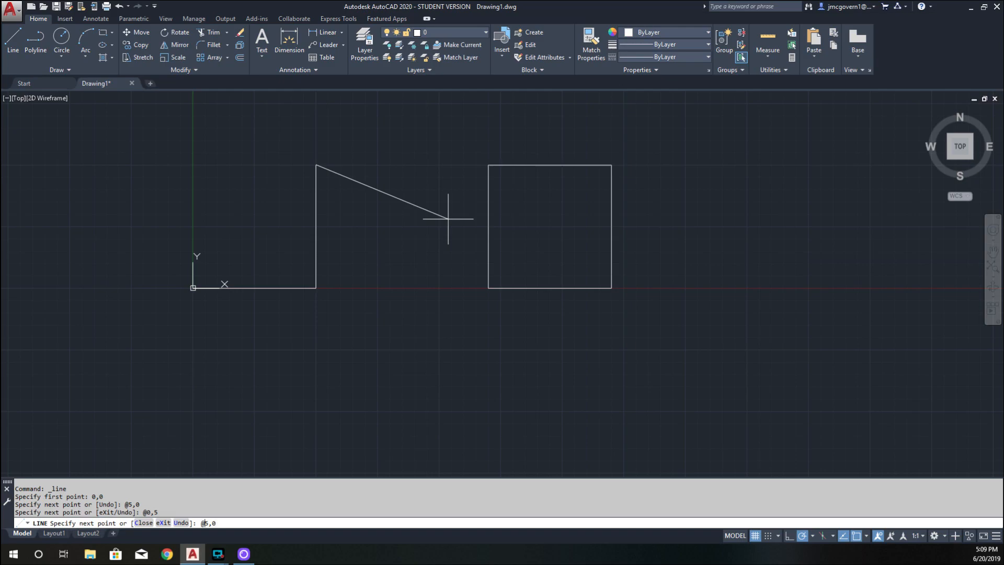
pyautogui.press('Left')
pyautogui.press('Left')
pyautogui.press('Left')
pyautogui.write('-')
pyautogui.press('Return')
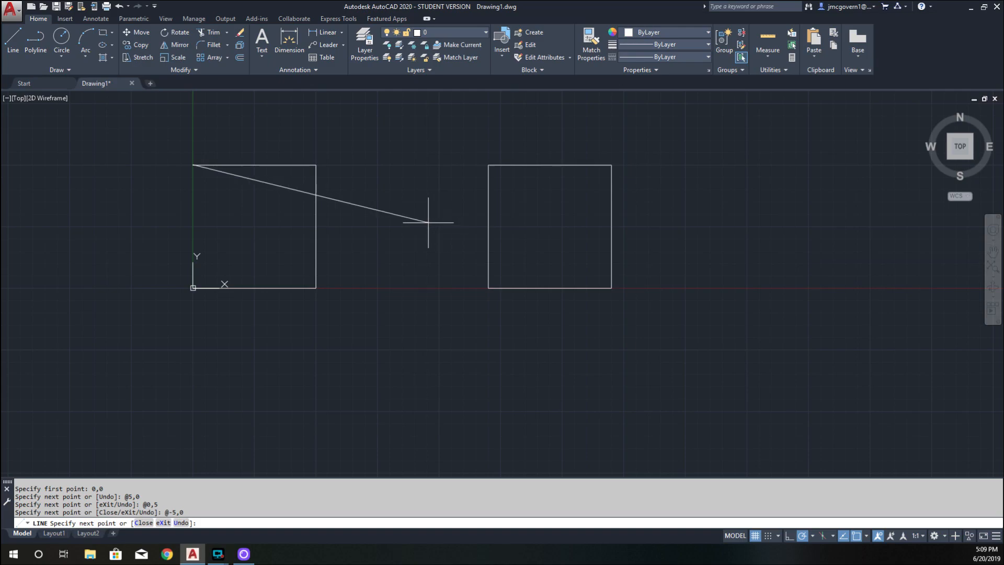
# Close the second square by drawing a line along the Y axis from its open upper corner to the origin
pyautogui.scroll(2, 428, 222)
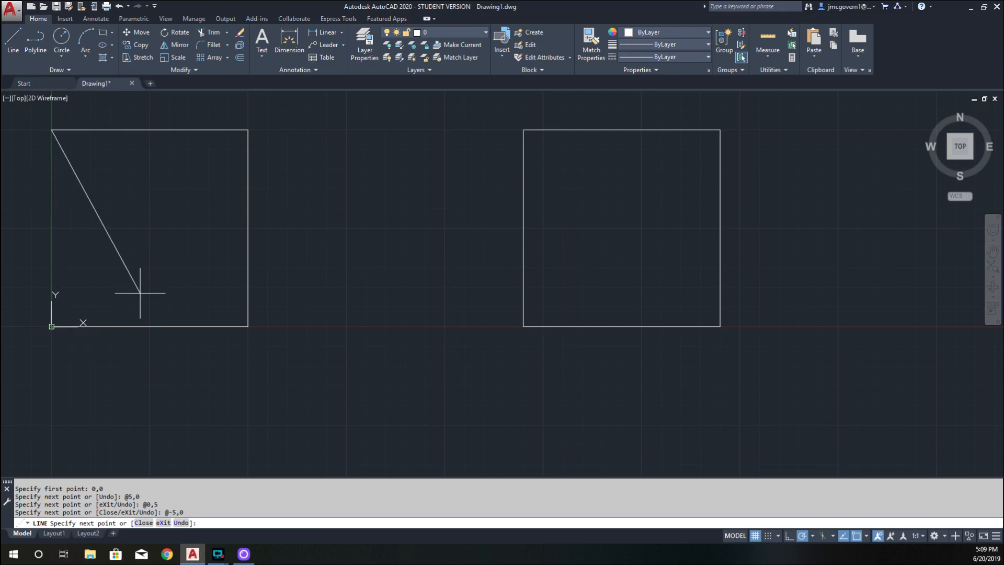
pyautogui.write(',0,')
pyautogui.press('Return')
pyautogui.press('Return')
pyautogui.moveTo(143, 282); pyautogui.dragTo(312, 292, button='middle')
pyautogui.click(13, 36)
pyautogui.click(219, 140)
pyautogui.click(220, 336)
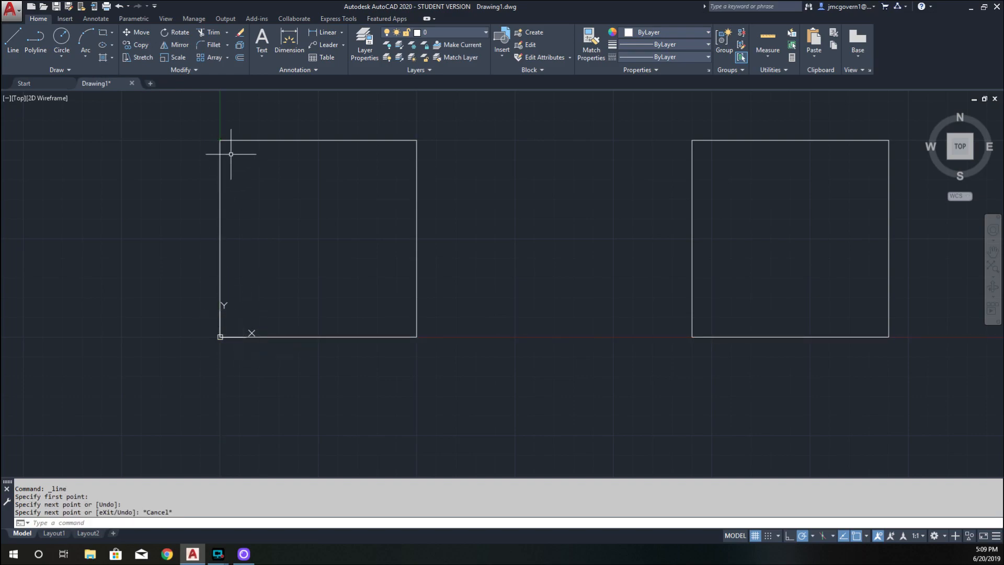
# Review the enabled object snap modes in the drafting settings and cancel the dialog
pyautogui.click(13, 36)
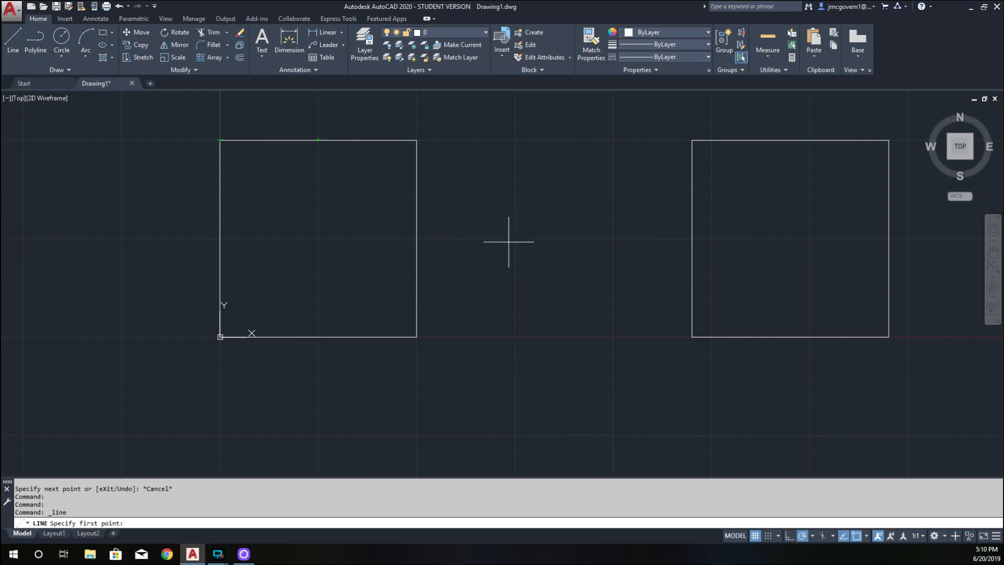
pyautogui.press('Escape')
pyautogui.write('os')
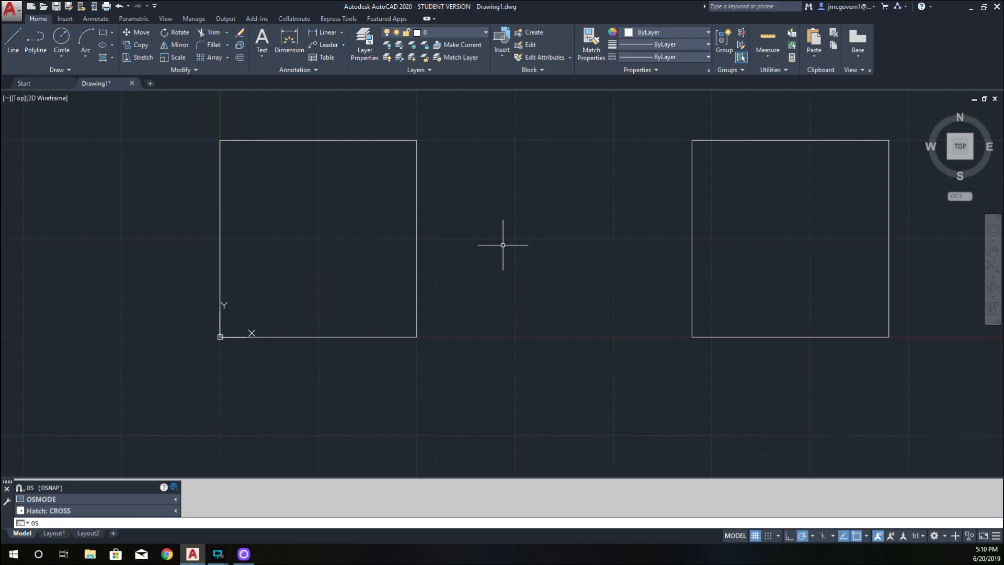
pyautogui.press('Return')
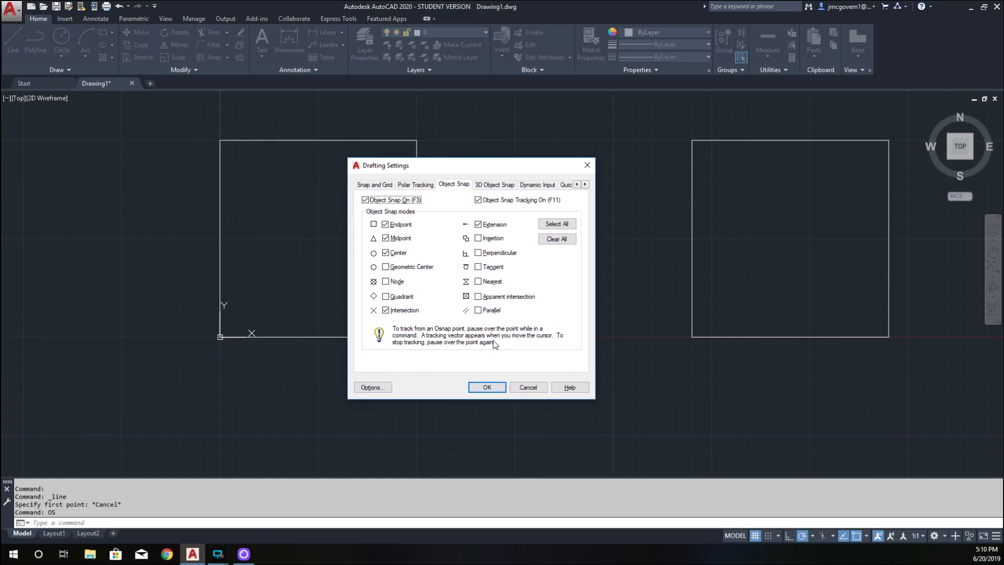
pyautogui.click(526, 387)
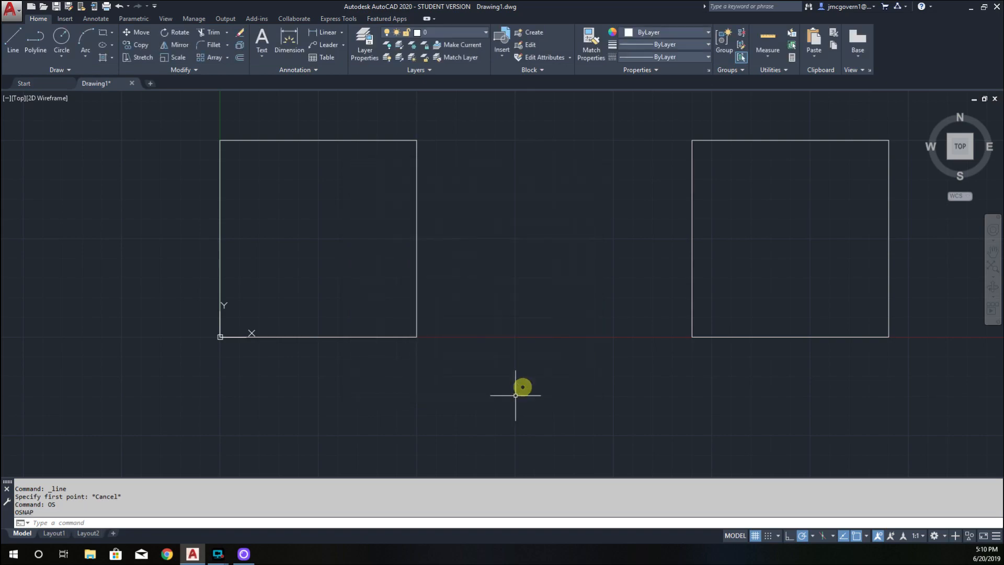
pyautogui.scroll(-4, 519, 266)
pyautogui.moveTo(544, 277); pyautogui.dragTo(372, 221, button='middle')
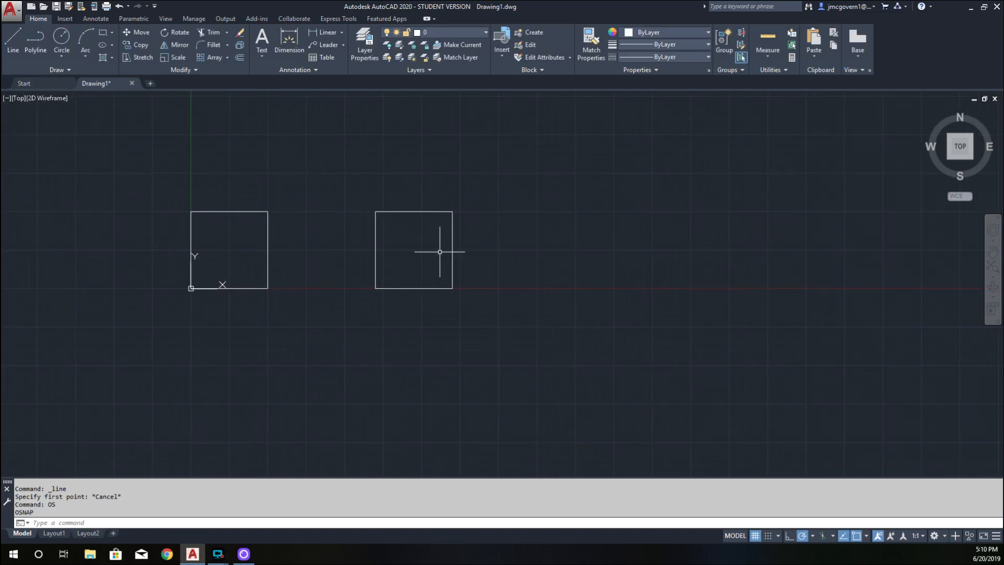
pyautogui.click(281, 202)
pyautogui.click(178, 294)
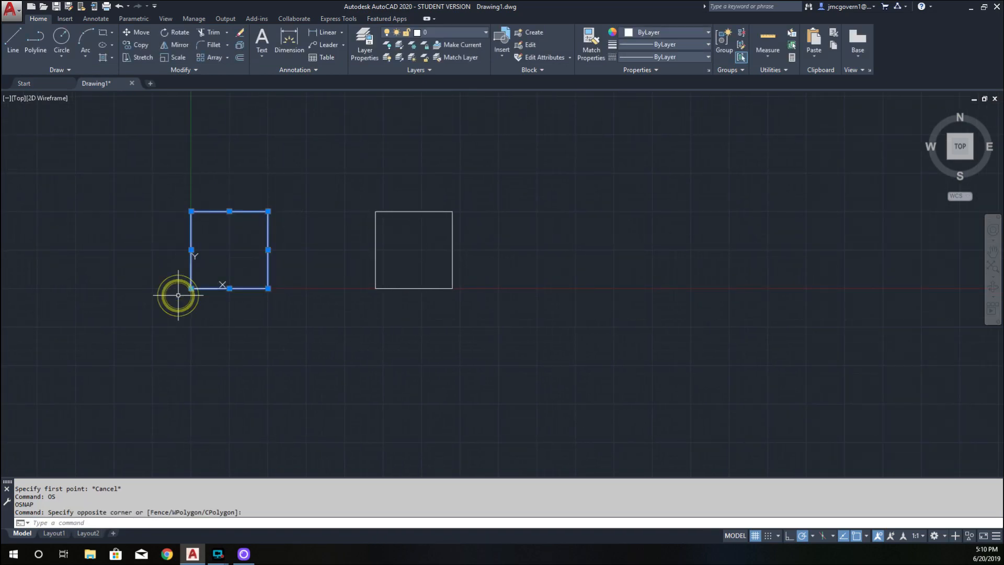
pyautogui.write('m')
pyautogui.press('Return')
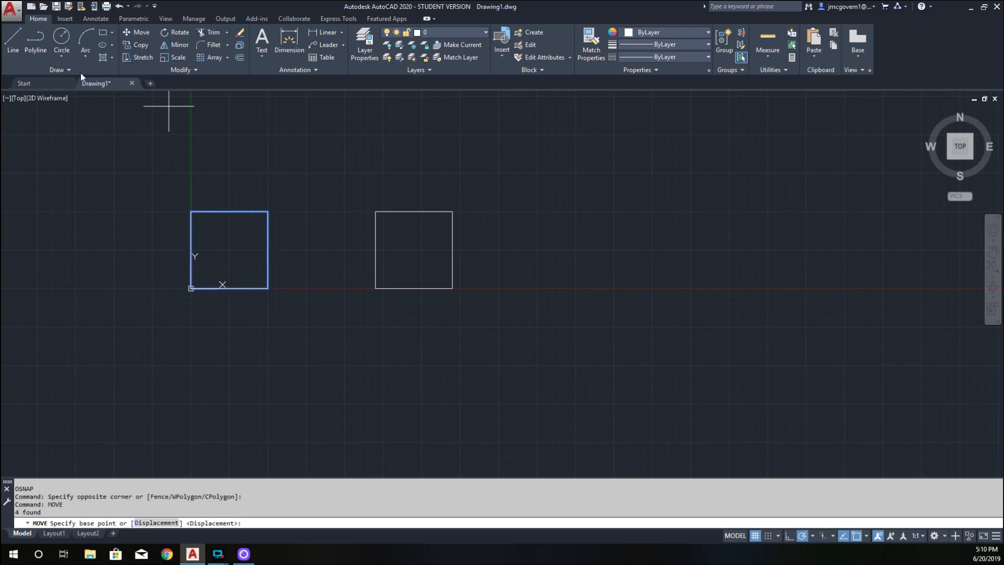
pyautogui.click(190, 288)
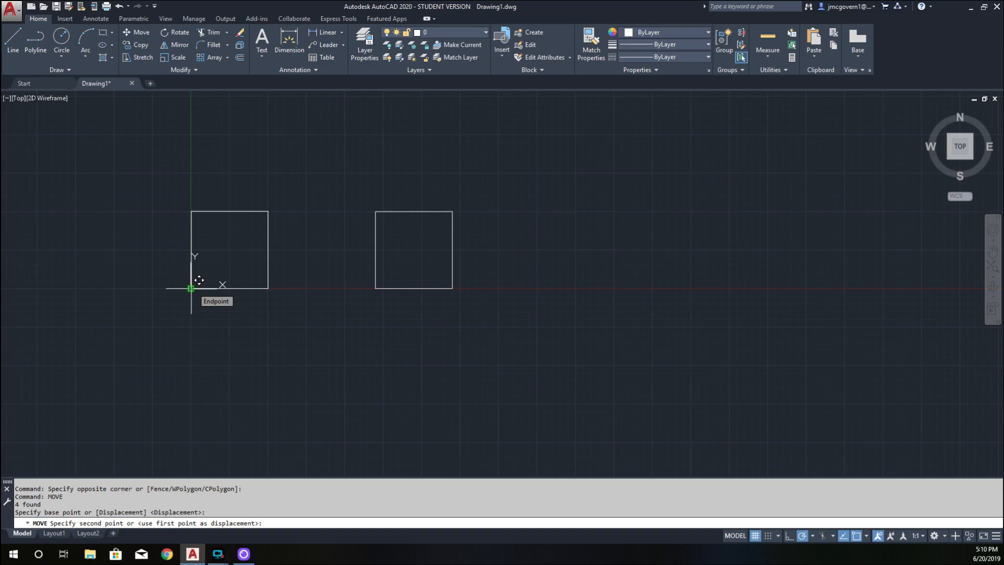
pyautogui.press('F8')
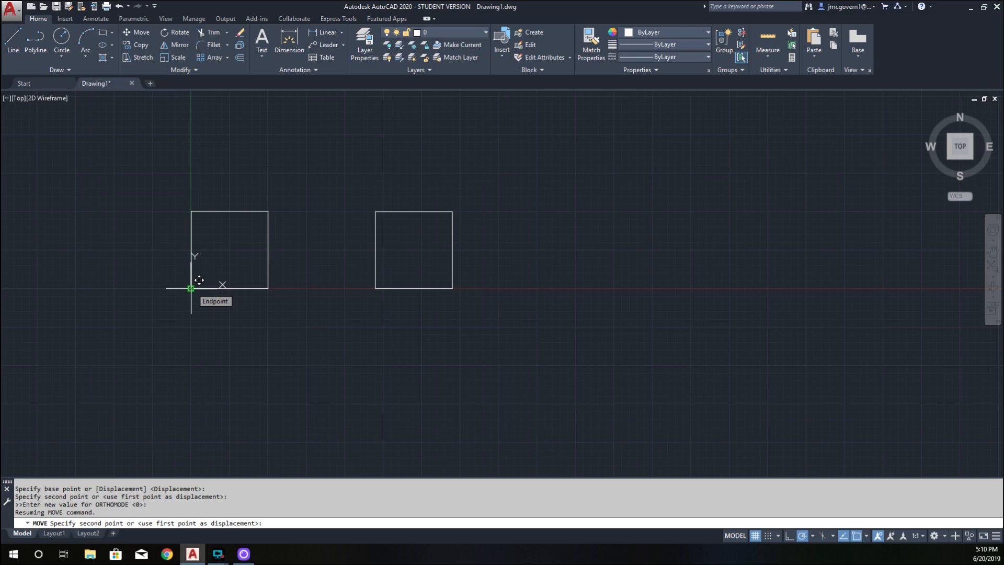
pyautogui.write('@12')
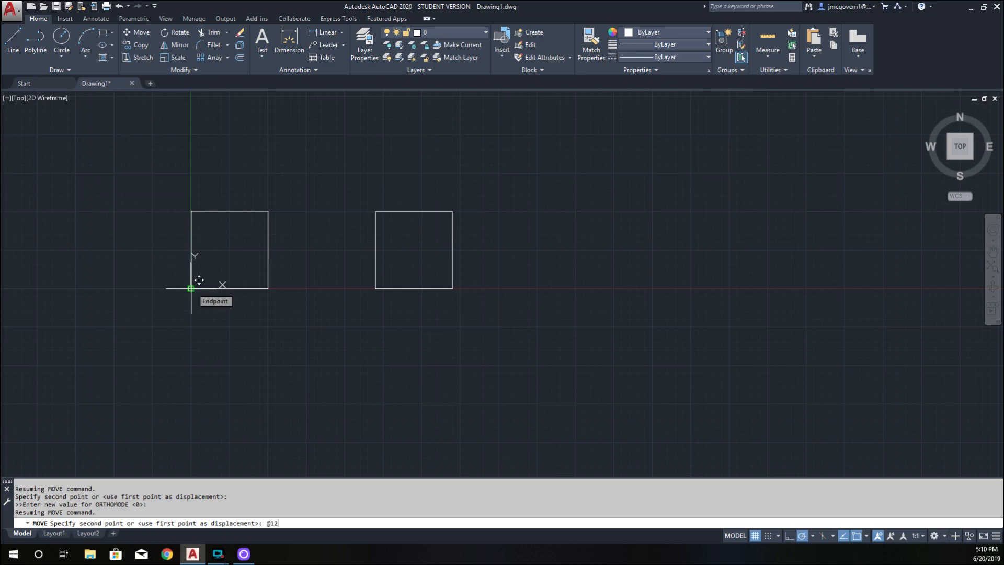
pyautogui.write('<60')
pyautogui.press('Return')
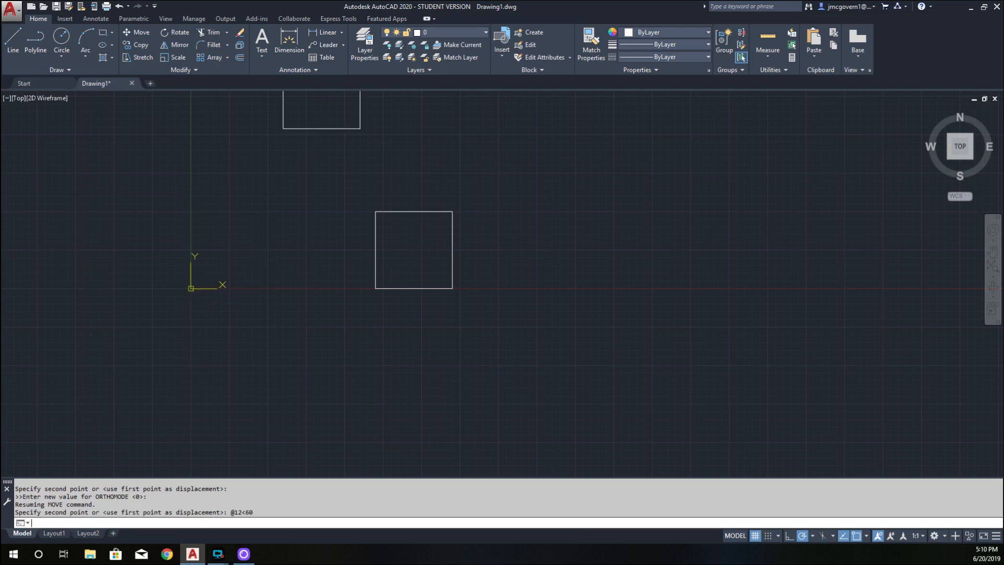
pyautogui.scroll(-4, 195, 291)
pyautogui.moveTo(285, 283); pyautogui.dragTo(283, 321, button='middle')
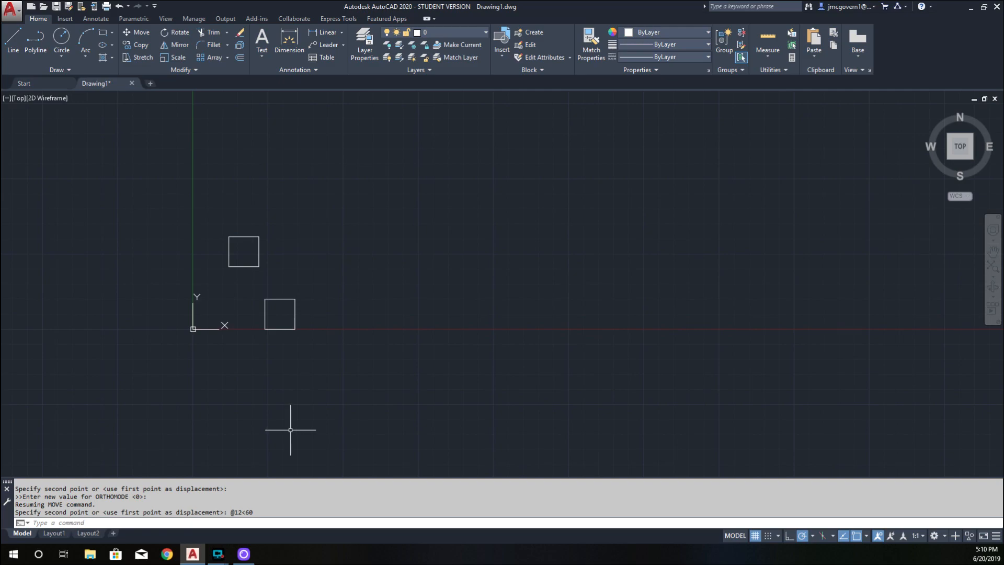
pyautogui.scroll(4, 273, 287)
pyautogui.moveTo(287, 295); pyautogui.dragTo(325, 292, button='middle')
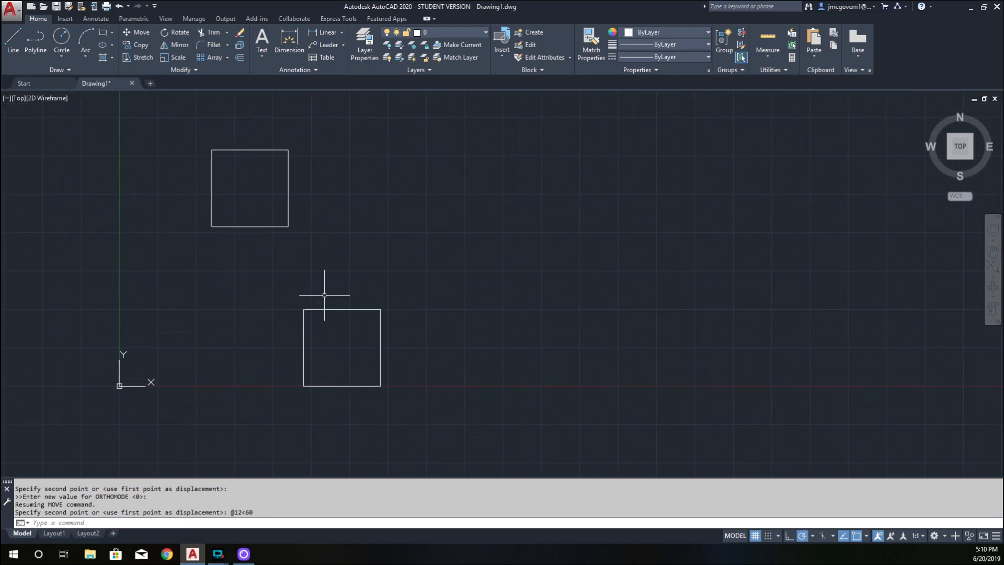
pyautogui.click(14, 39)
pyautogui.click(460, 253)
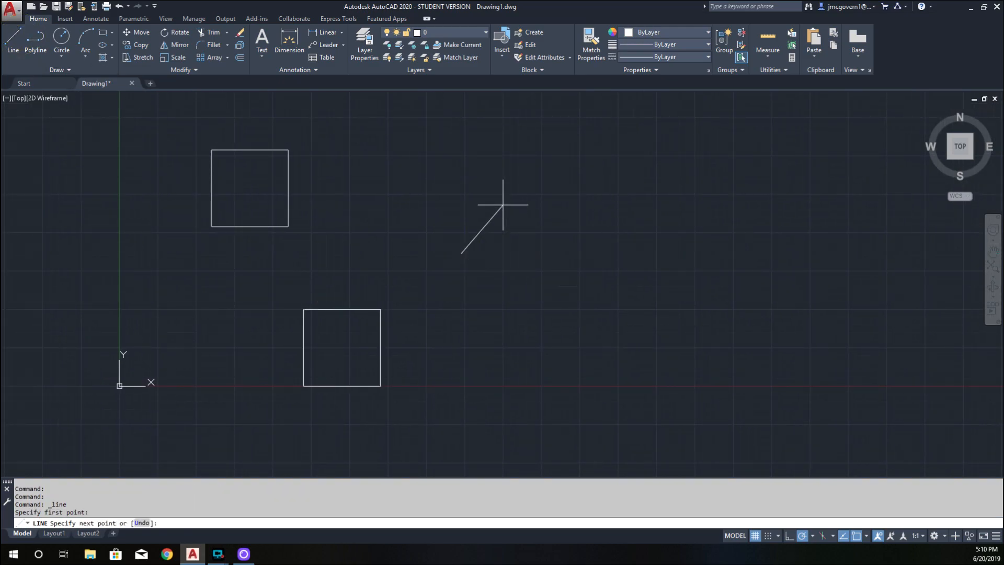
pyautogui.write('@5<0')
pyautogui.press('BackSpace')
pyautogui.press('BackSpace')
pyautogui.press('BackSpace')
pyautogui.press('BackSpace')
pyautogui.write('<30@2')
pyautogui.press('BackSpace')
pyautogui.press('BackSpace')
pyautogui.press('Return')
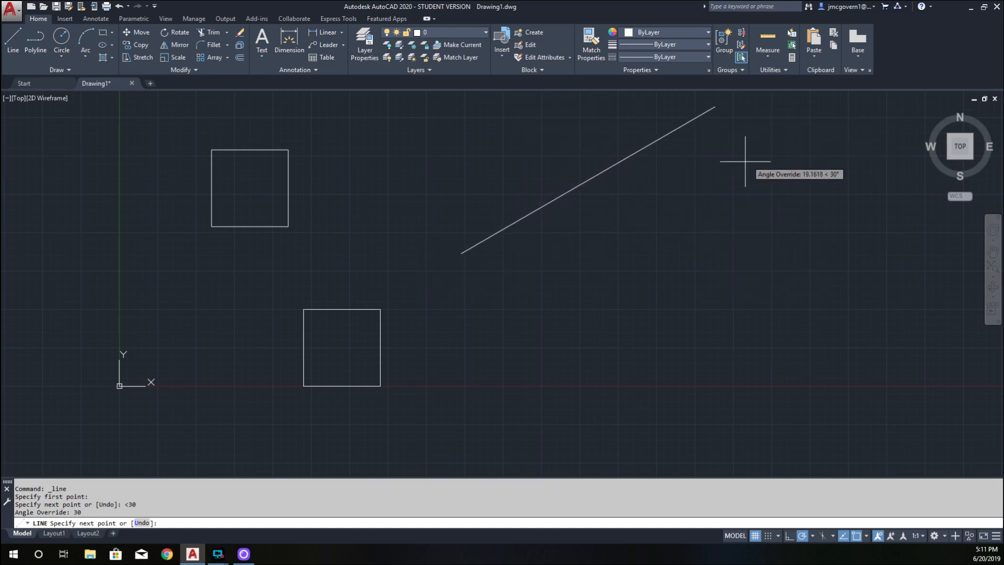
pyautogui.press('Escape')
# Draw a circle with a radius of about 8.8 in the empty area east of the two squares
pyautogui.click(62, 37)
pyautogui.click(558, 200)
pyautogui.click(660, 287)
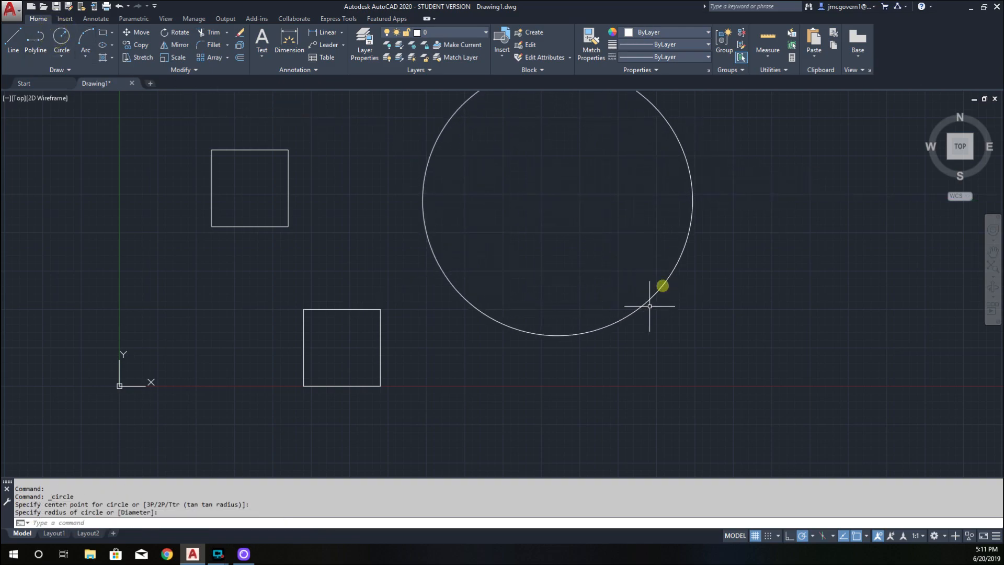
# Draw a line from the circle's center at a locked angle of 30°, ending a little beyond the circumference
pyautogui.click(36, 37)
pyautogui.click(13, 37)
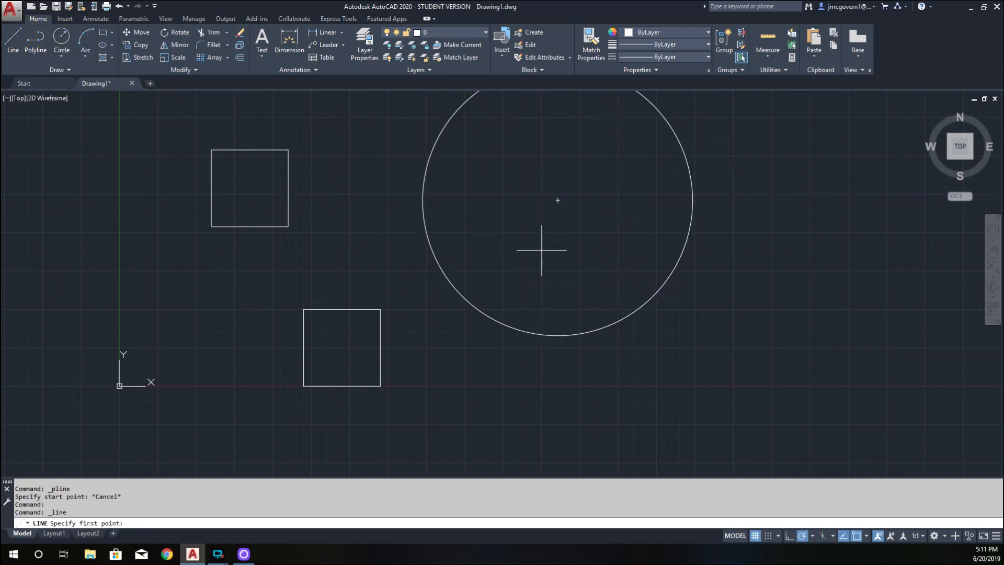
pyautogui.click(556, 202)
pyautogui.moveTo(556, 201); pyautogui.dragTo(502, 225, button='middle')
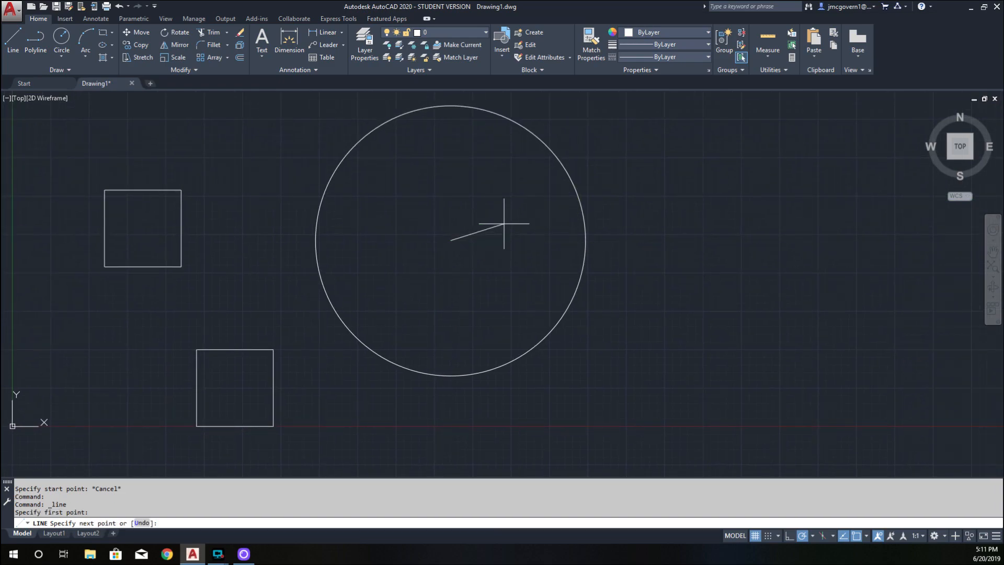
pyautogui.write('<30')
pyautogui.press('Return')
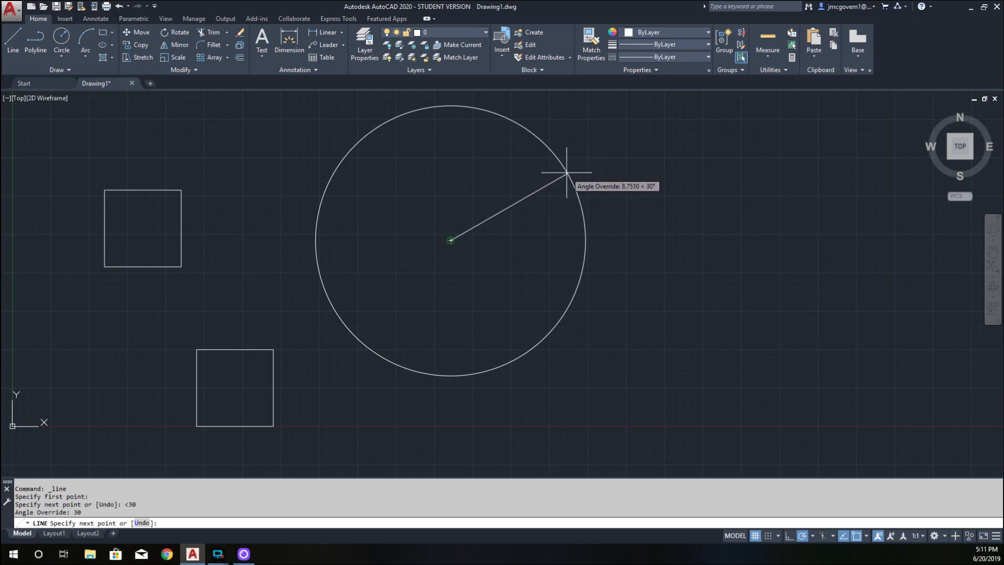
pyautogui.click(624, 151)
pyautogui.press('Escape')
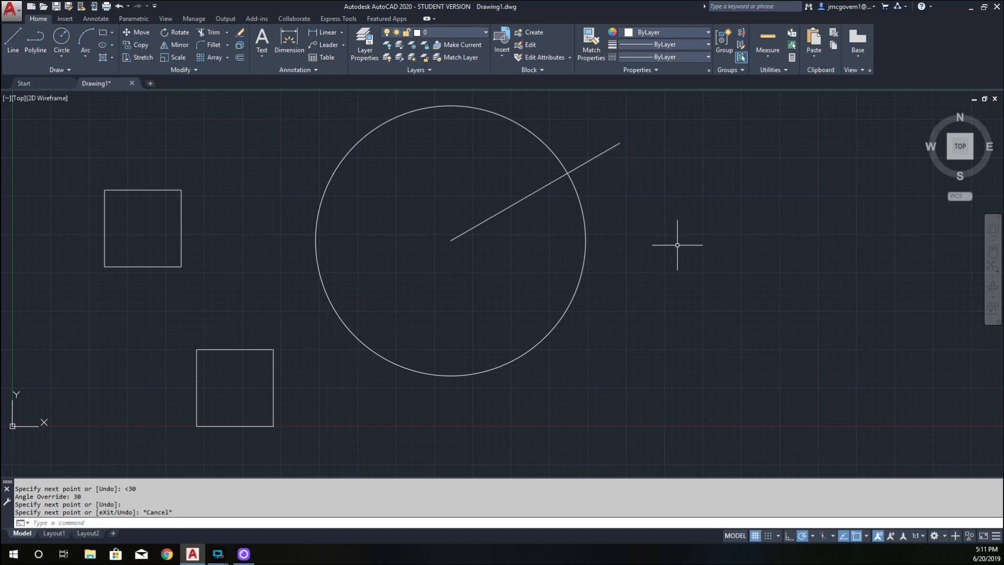
# Copy the upper square from its lower-left corner to the origin at 0,0
pyautogui.scroll(-6, 651, 236)
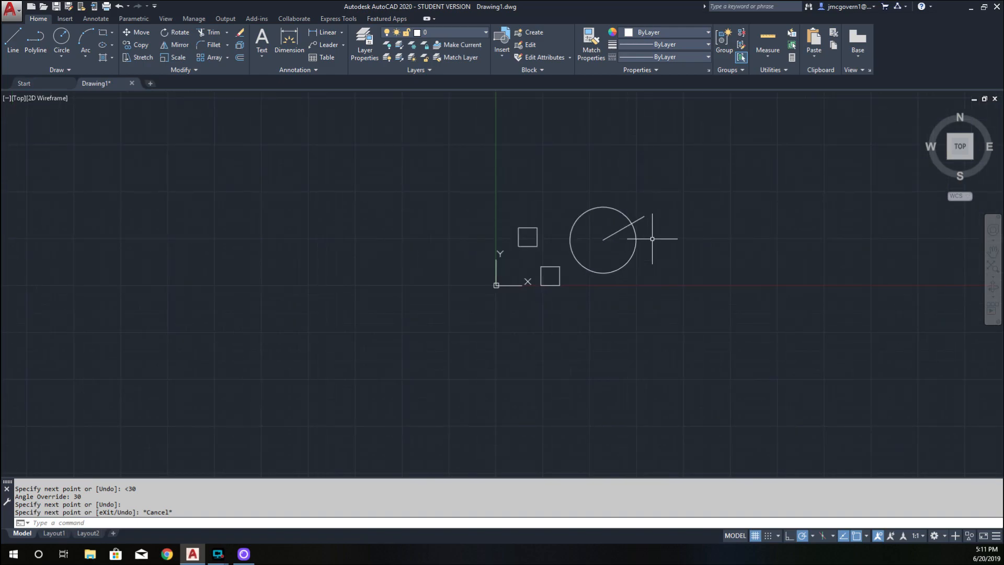
pyautogui.scroll(4, 544, 260)
pyautogui.scroll(2, 544, 260)
pyautogui.moveTo(543, 260); pyautogui.dragTo(483, 260, button='middle')
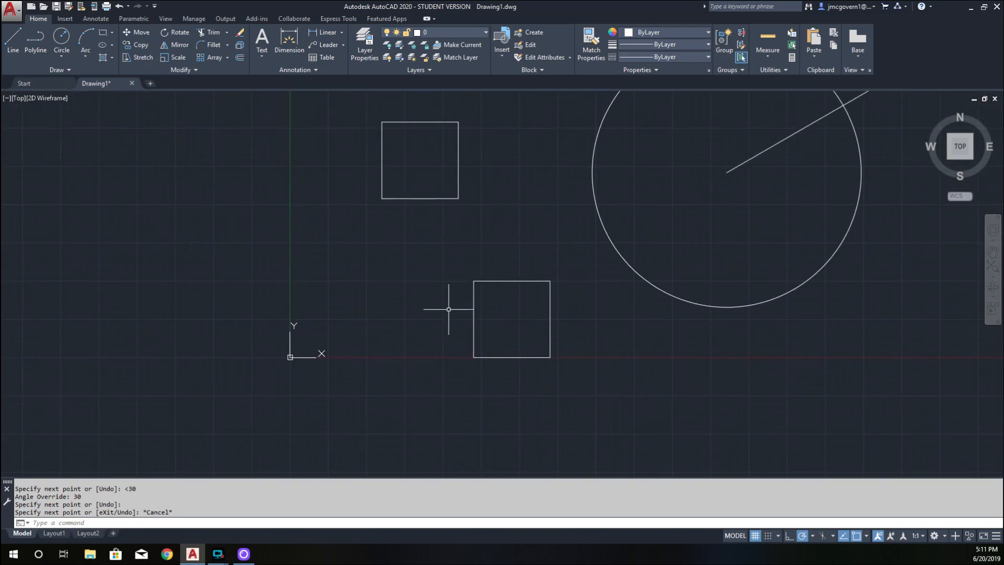
pyautogui.moveTo(400, 255); pyautogui.dragTo(376, 291, button='middle')
pyautogui.click(131, 46)
pyautogui.click(334, 141)
pyautogui.click(447, 245)
pyautogui.press('Return')
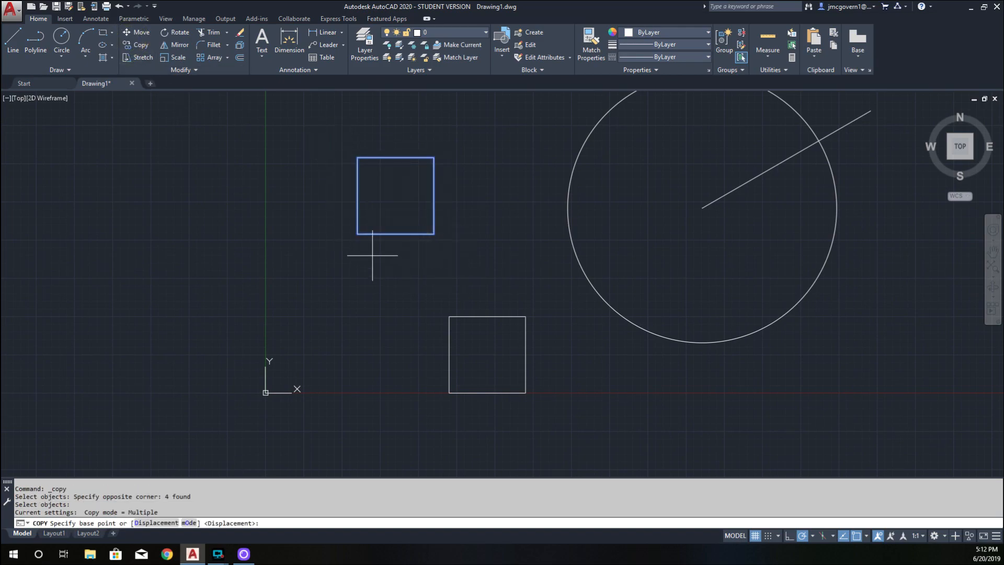
pyautogui.click(357, 233)
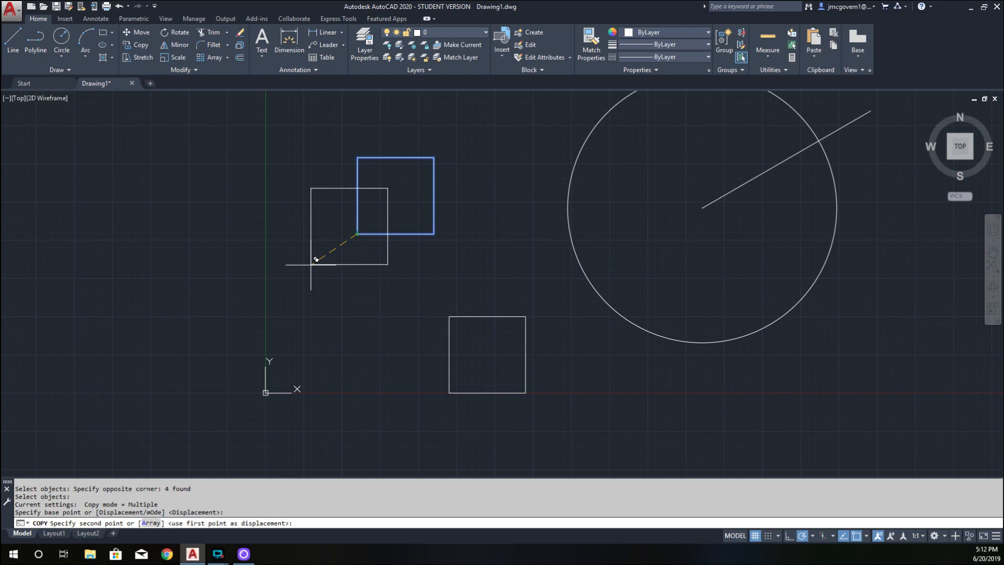
pyautogui.write('0,0')
pyautogui.press('Return')
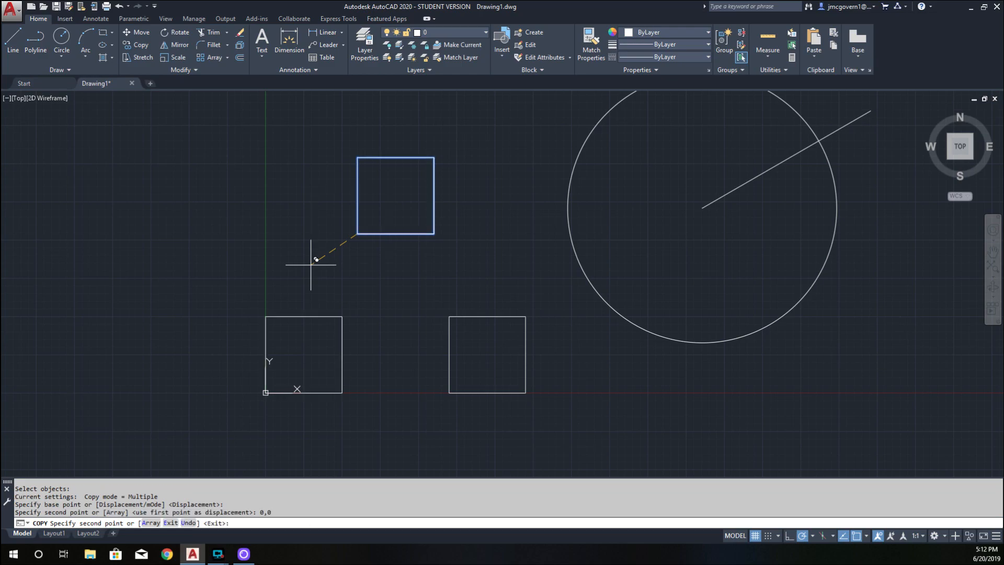
pyautogui.press('Escape')
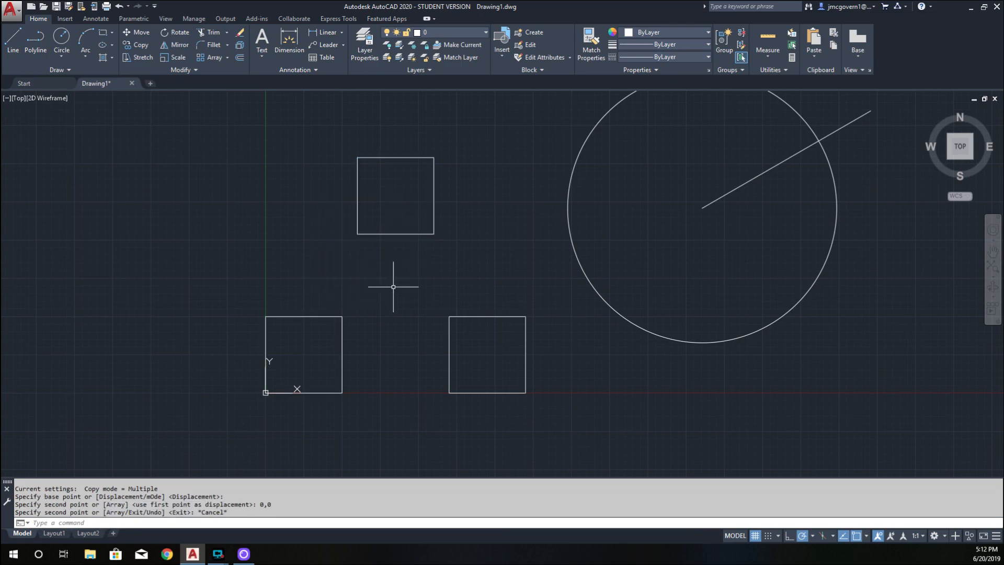
pyautogui.click(427, 291)
pyautogui.click(546, 416)
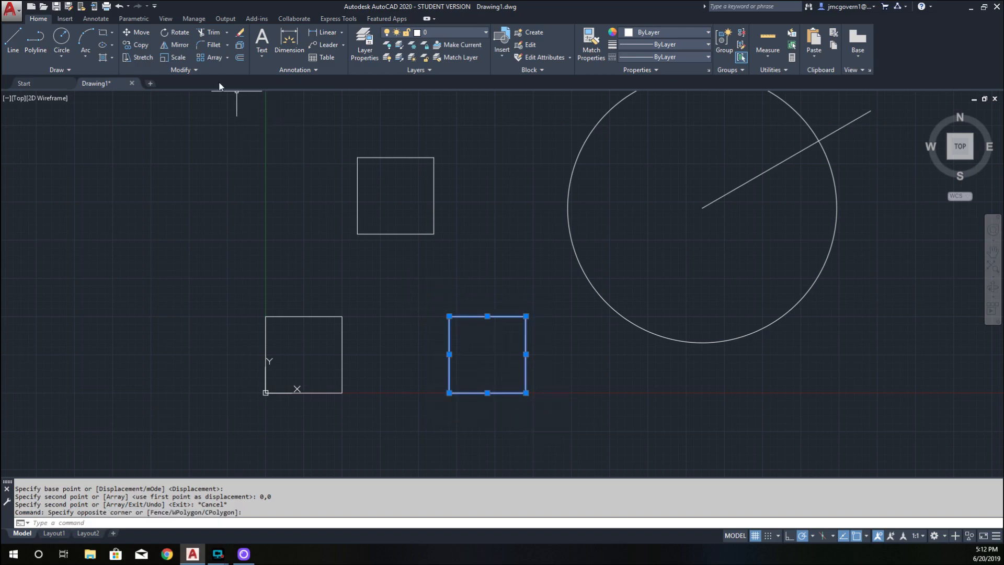
pyautogui.press('Escape')
pyautogui.click(133, 44)
pyautogui.click(403, 283)
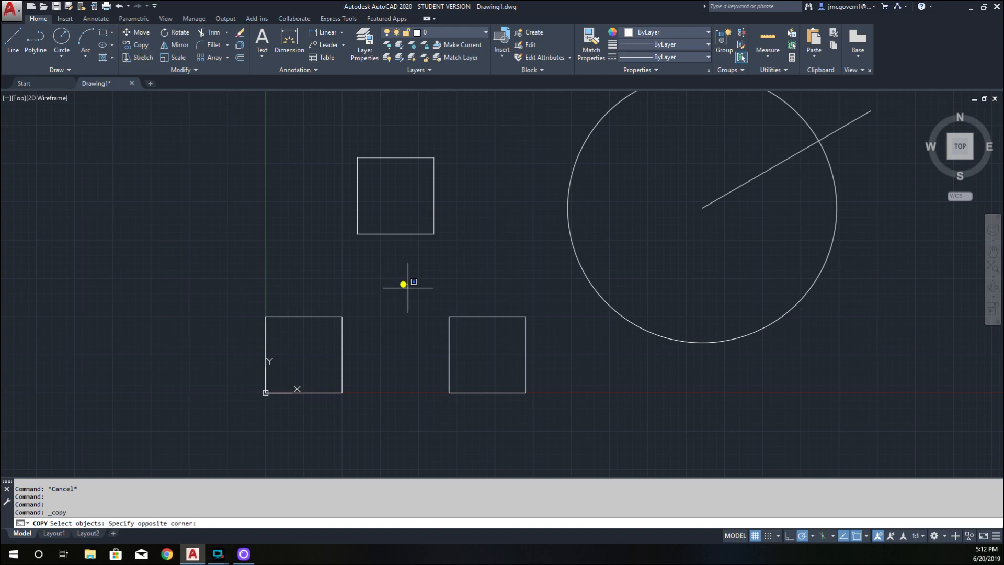
pyautogui.click(554, 428)
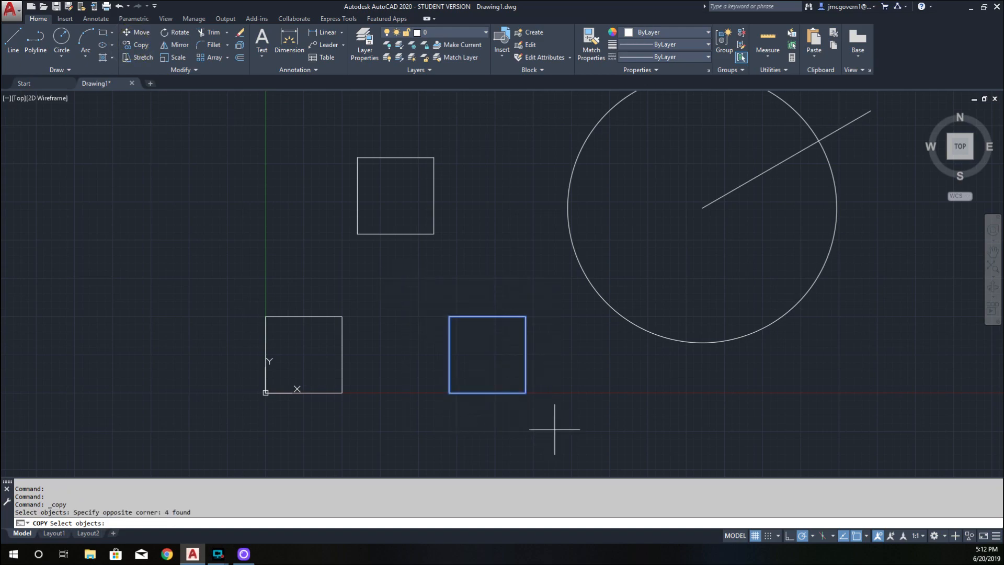
pyautogui.press('Return')
pyautogui.scroll(2, 554, 428)
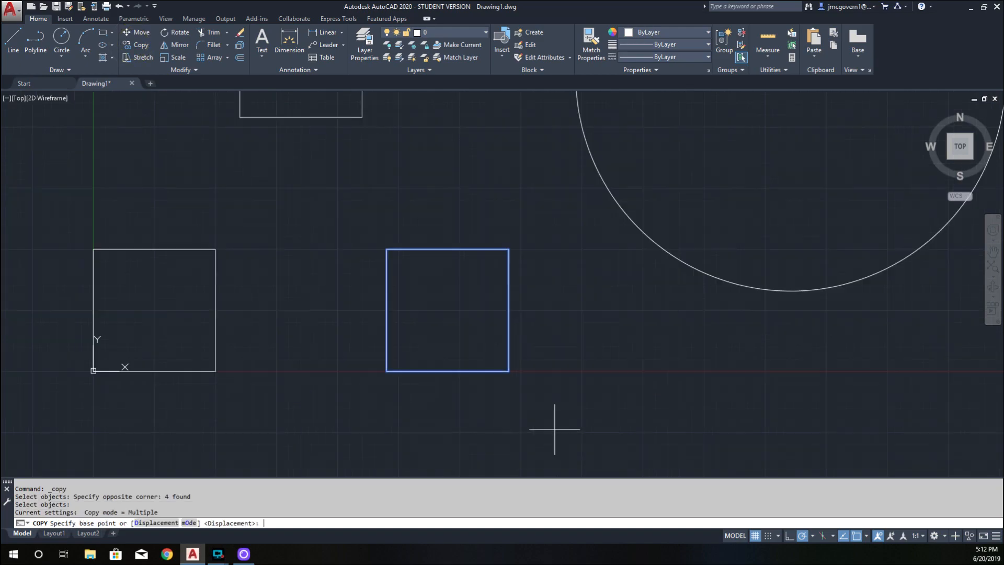
pyautogui.click(386, 371)
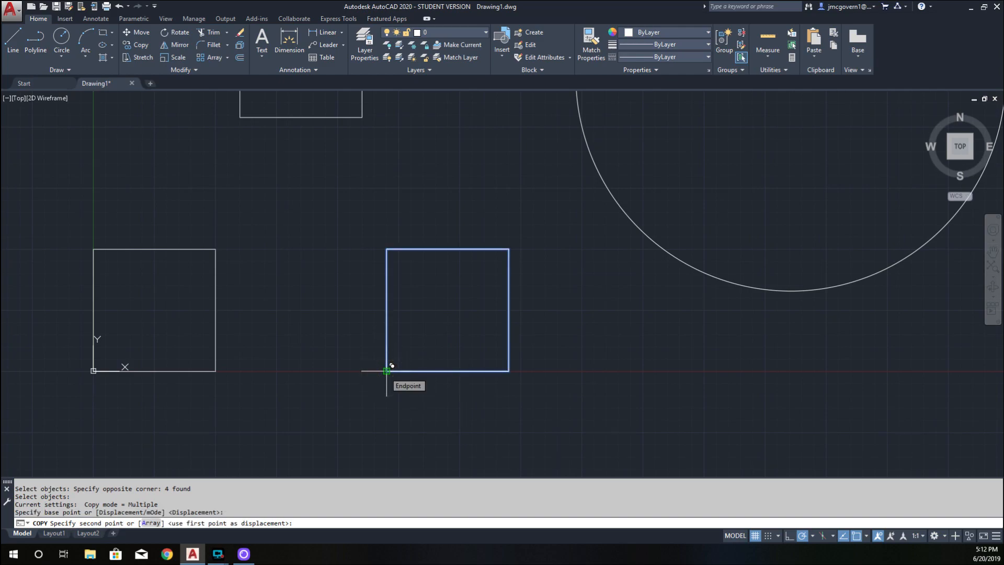
pyautogui.scroll(-5, 387, 371)
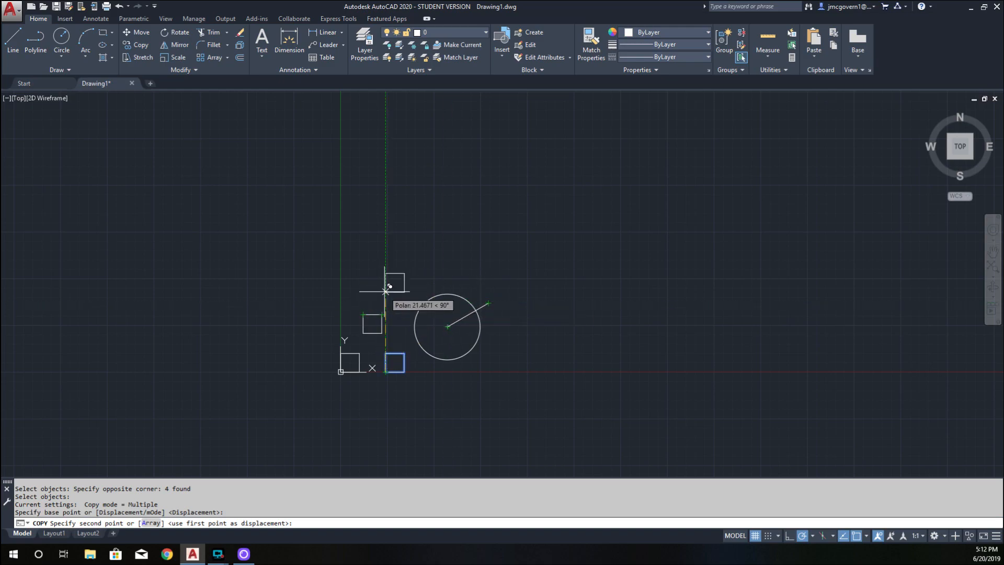
pyautogui.write('@')
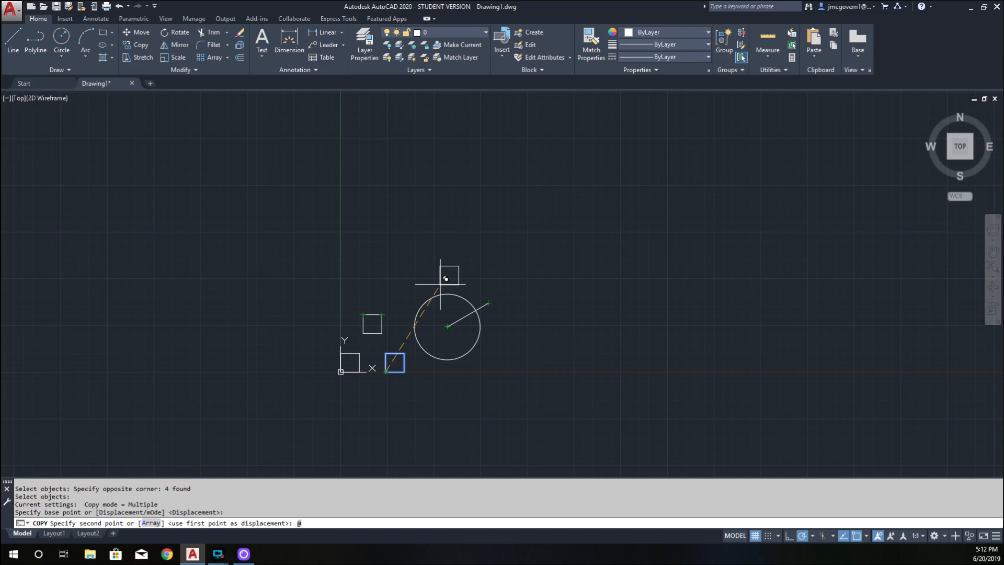
pyautogui.write('22,17')
pyautogui.press('Return')
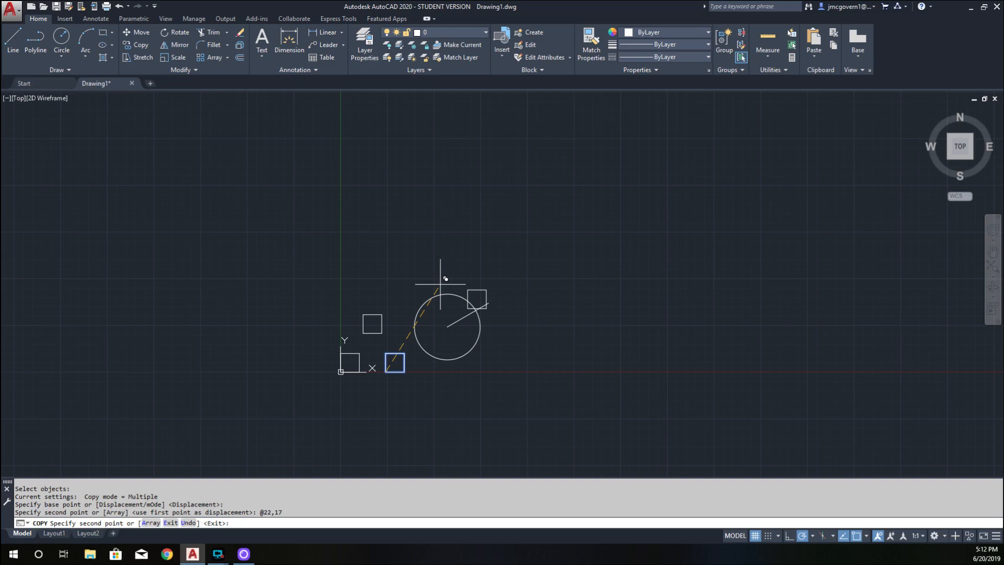
pyautogui.press('Escape')
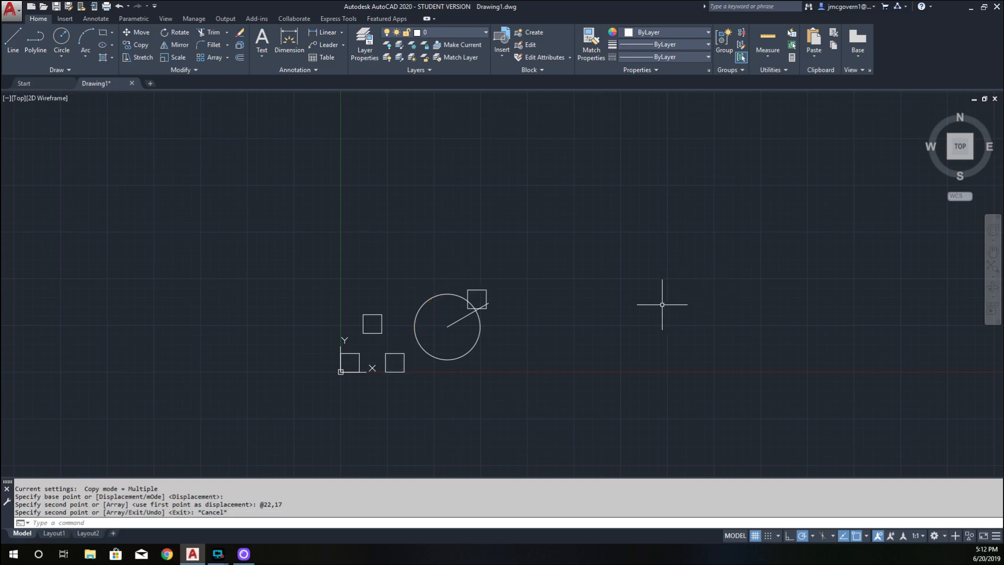
# Erase the upper, left and right edges of the square that overlaps the circle
pyautogui.scroll(4, 391, 325)
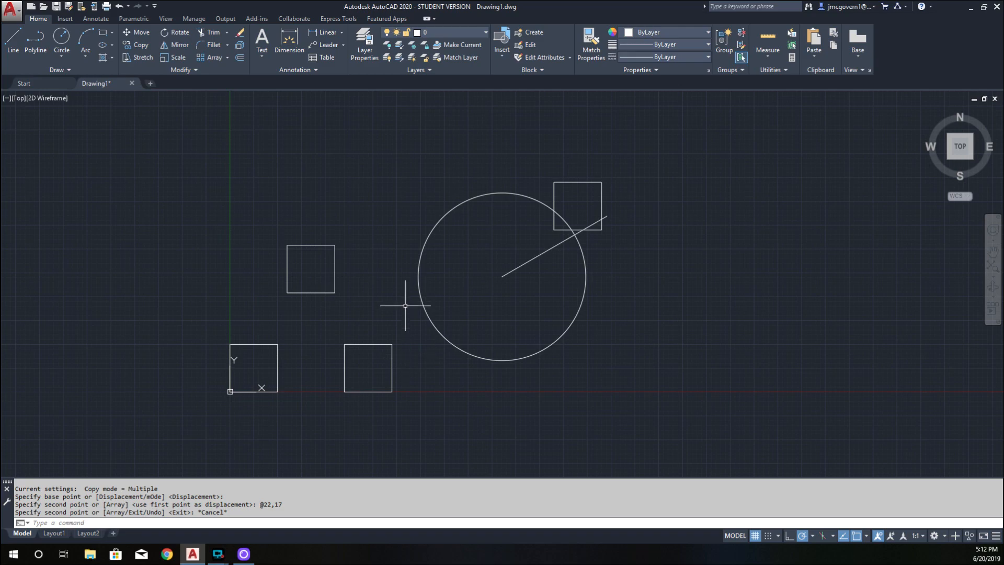
pyautogui.click(614, 170)
pyautogui.click(584, 180)
pyautogui.click(609, 172)
pyautogui.click(548, 185)
pyautogui.press('Delete')
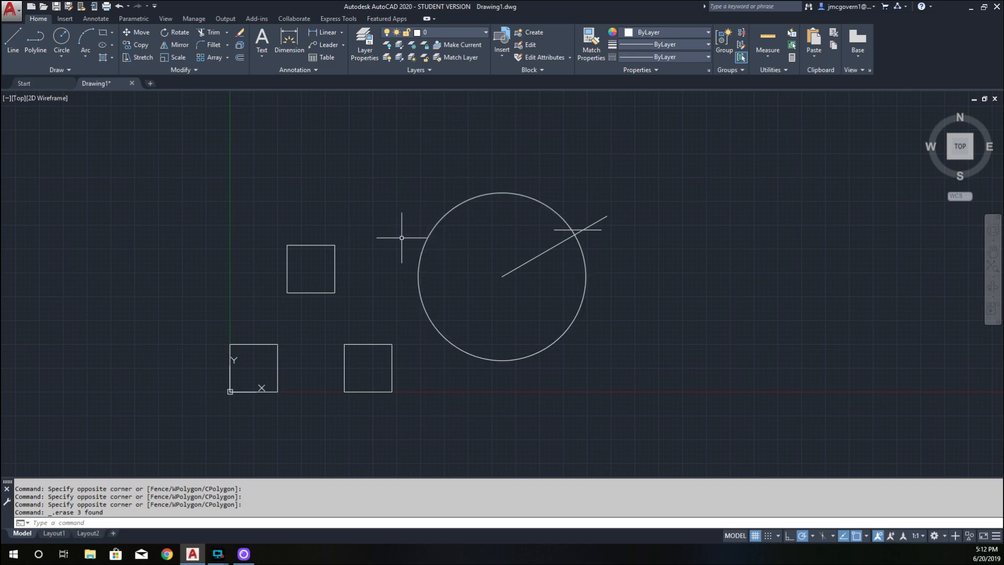
# Select around the square beside the circle with a window, then try a crossing selection across it and cancel
pyautogui.click(224, 207)
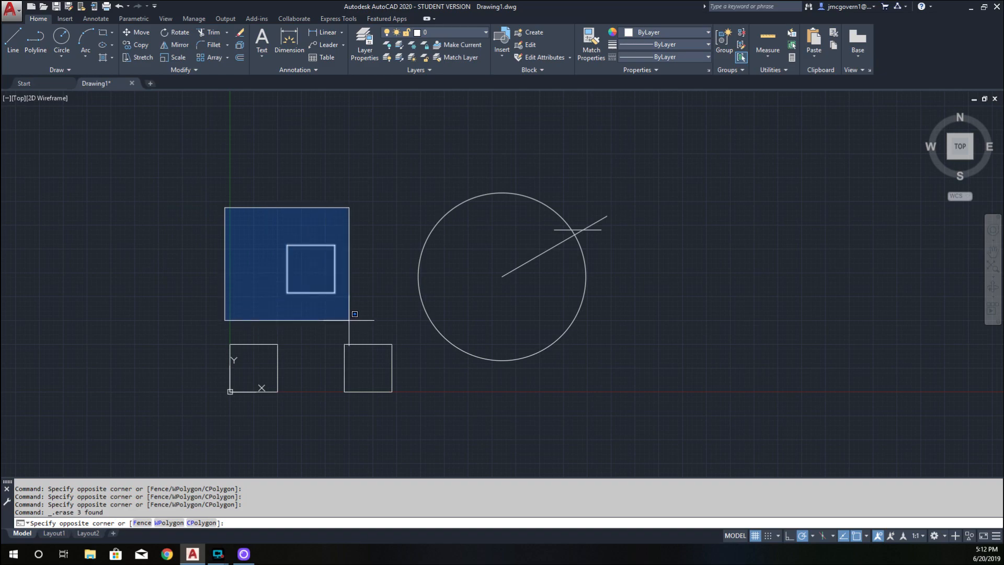
pyautogui.click(244, 300)
pyautogui.click(366, 239)
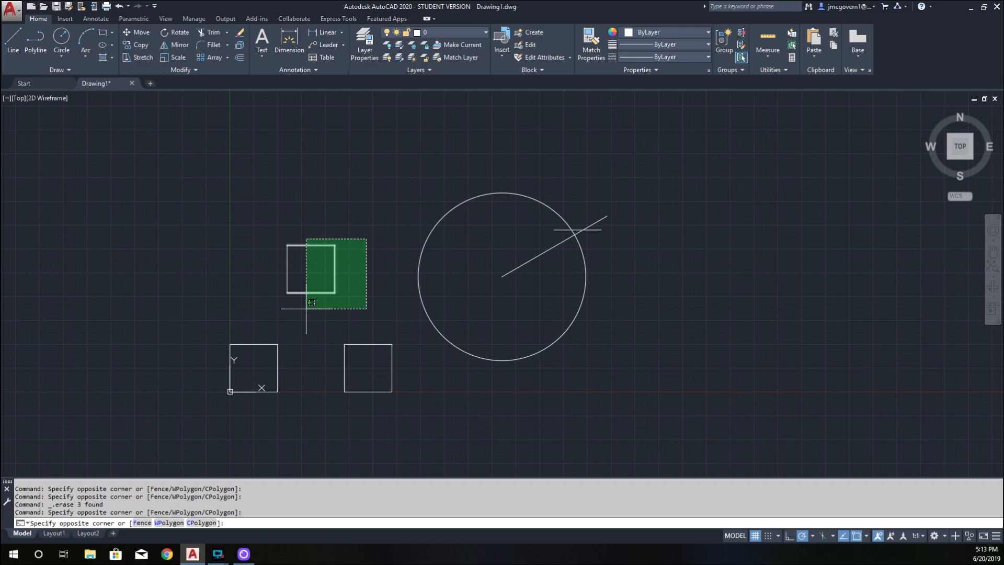
pyautogui.press('Escape')
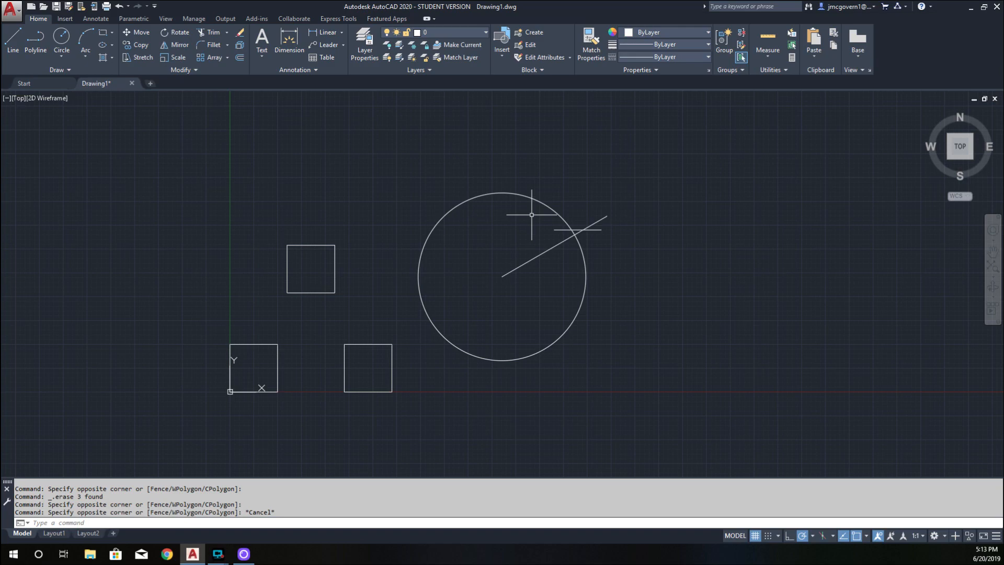
# Try crossing and window lasso selections around the circle and the short horizontal line, then clear the selection
pyautogui.moveTo(396, 165)
pyautogui.mouseDown()
pyautogui.moveTo(380, 205)
pyautogui.moveTo(309, 152)
pyautogui.moveTo(403, 108)
pyautogui.moveTo(551, 116)
pyautogui.moveTo(594, 160)
pyautogui.moveTo(430, 153)
pyautogui.moveTo(397, 164)
pyautogui.mouseUp()
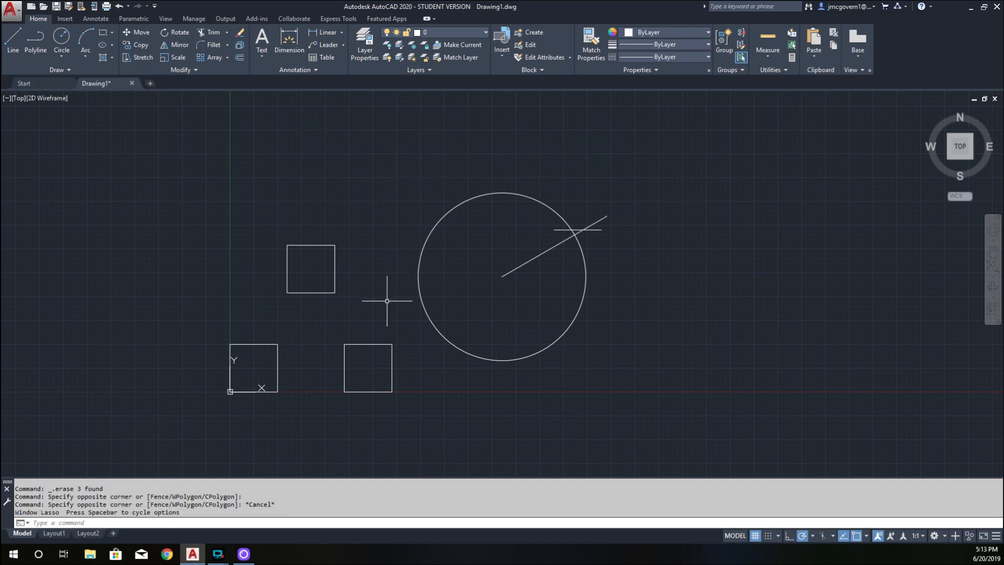
pyautogui.moveTo(578, 217)
pyautogui.mouseDown()
pyautogui.moveTo(538, 230)
pyautogui.moveTo(580, 245)
pyautogui.moveTo(629, 239)
pyautogui.moveTo(535, 233)
pyautogui.moveTo(530, 224)
pyautogui.moveTo(637, 219)
pyautogui.moveTo(629, 233)
pyautogui.moveTo(591, 241)
pyautogui.moveTo(538, 234)
pyautogui.mouseUp()
pyautogui.click(626, 240)
pyautogui.press('Escape')
pyautogui.press('Escape')
pyautogui.press('Escape')
pyautogui.press('Escape')
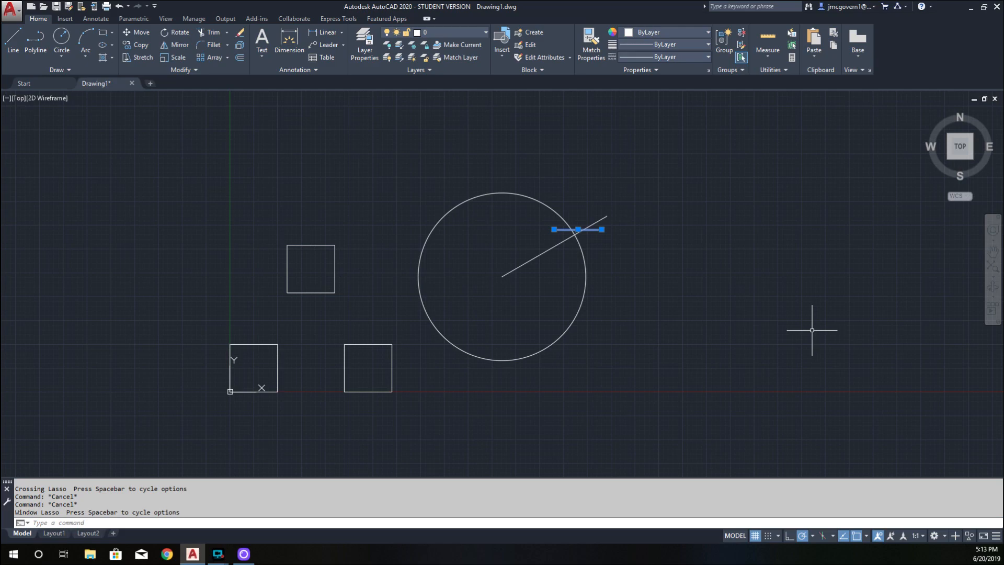
# Zoom and pan until the shapes are out of view, then bring the whole drawing back with Zoom Extents
pyautogui.scroll(10, 564, 241)
pyautogui.scroll(-16, 633, 183)
pyautogui.scroll(-6, 629, 217)
pyautogui.moveTo(632, 228); pyautogui.dragTo(499, 231, button='middle')
pyautogui.moveTo(491, 216)
pyautogui.scroll(12, 491, 216)
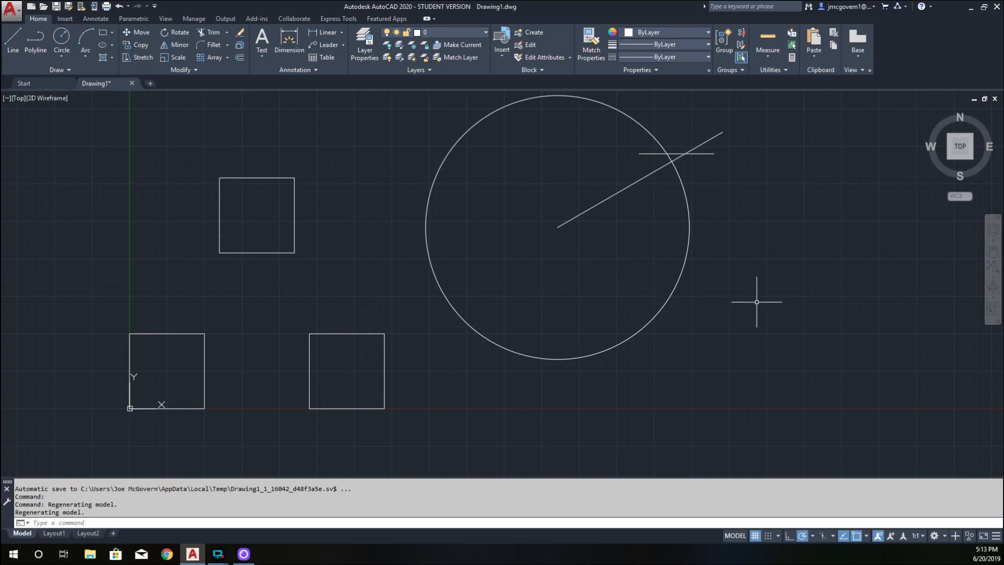
pyautogui.moveTo(784, 305); pyautogui.dragTo(381, 286, button='middle')
pyautogui.moveTo(604, 314); pyautogui.dragTo(387, 292, button='middle')
pyautogui.moveTo(594, 298); pyautogui.dragTo(466, 297, button='middle')
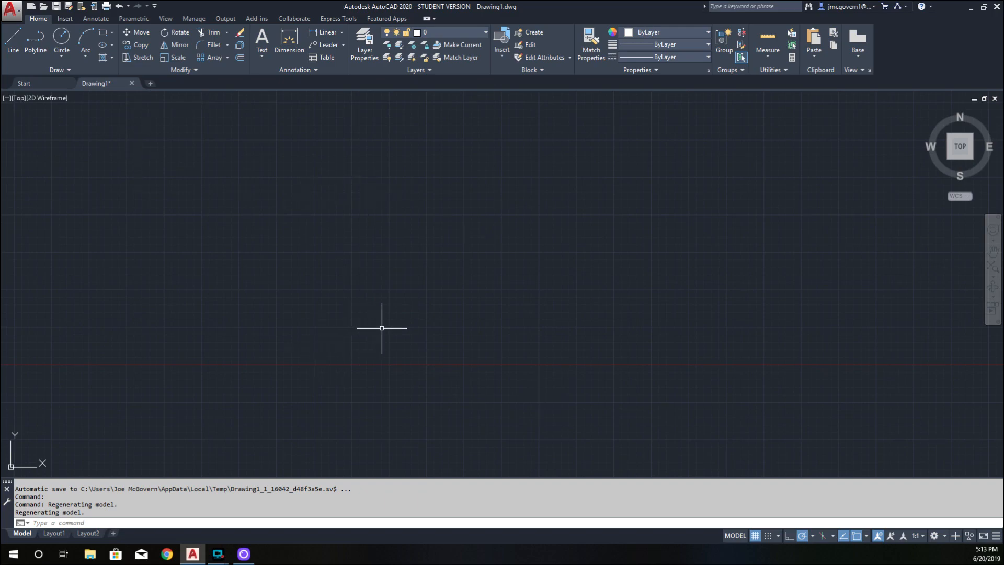
pyautogui.click(993, 269)
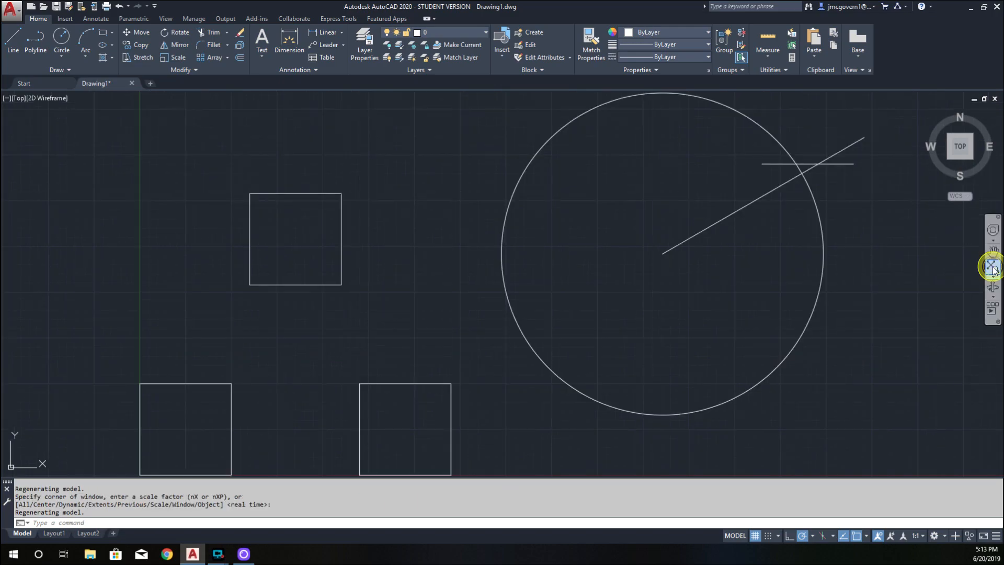
# Zoom and pan away from the squares and circle again, then restore the view to the drawing's extents
pyautogui.scroll(-8, 846, 272)
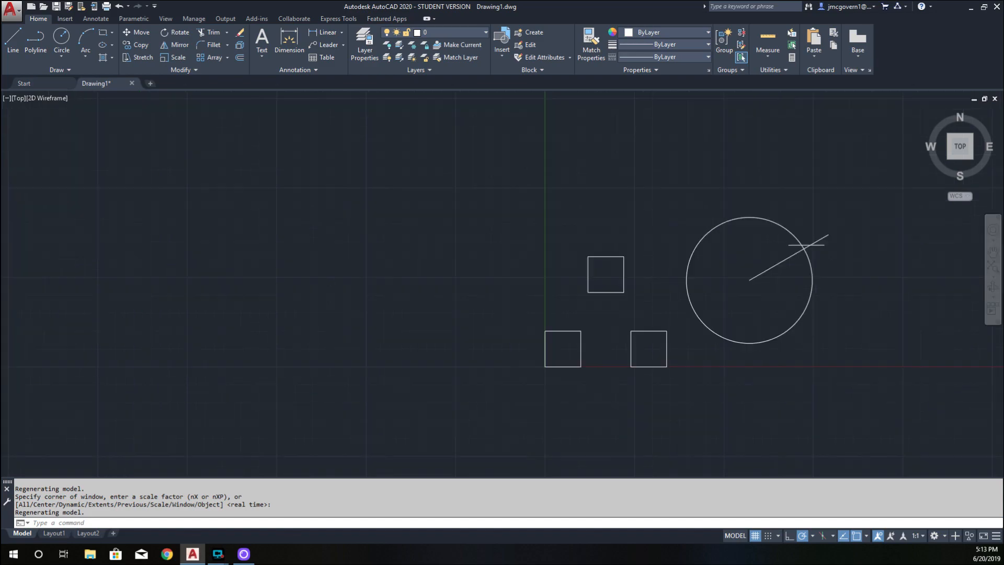
pyautogui.moveTo(884, 255); pyautogui.dragTo(549, 360, button='middle')
pyautogui.scroll(-5, 575, 250)
pyautogui.scroll(6, 571, 261)
pyautogui.scroll(8, 677, 294)
pyautogui.moveTo(364, 172); pyautogui.dragTo(724, 372, button='middle')
pyautogui.moveTo(322, 192); pyautogui.dragTo(656, 359, button='middle')
pyautogui.scroll(7, 592, 274)
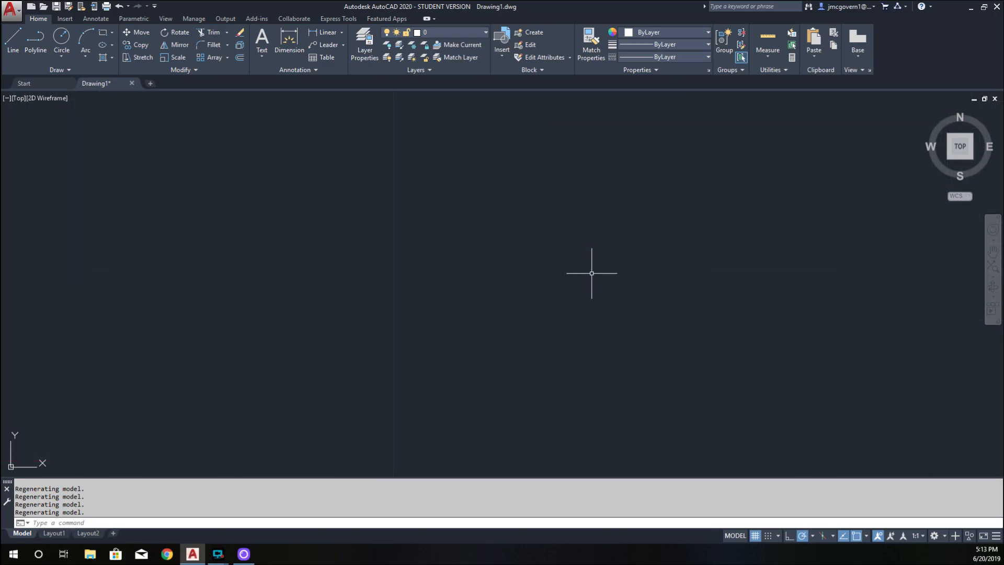
pyautogui.middleClick(506, 356)
pyautogui.middleClick(506, 356)
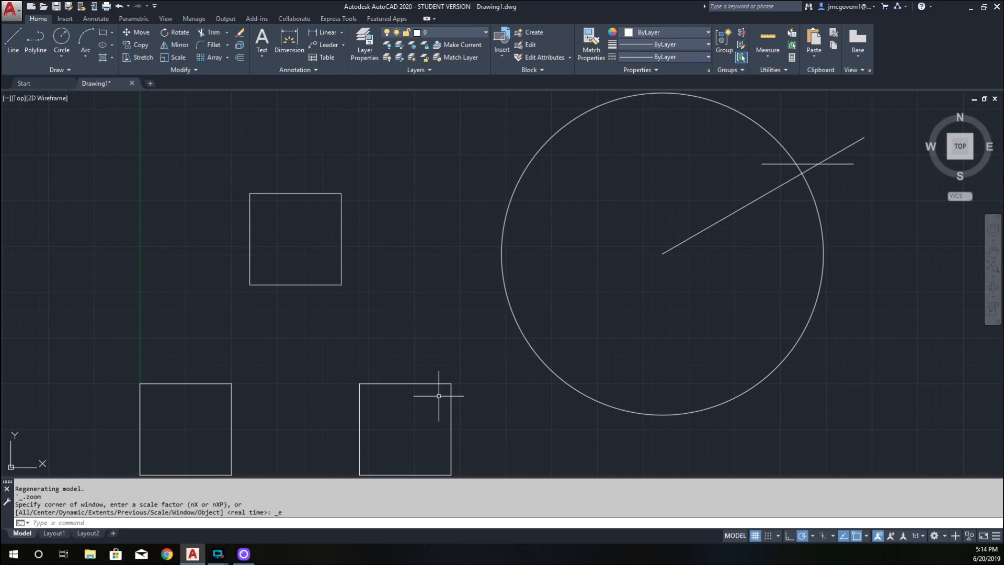
# Erase all the squares, the circle and the lines, leaving the drawing empty
pyautogui.scroll(-4, 660, 337)
pyautogui.click(751, 247)
pyautogui.click(448, 388)
pyautogui.press('Delete')
pyautogui.click(412, 370)
pyautogui.click(695, 435)
pyautogui.press('Delete')
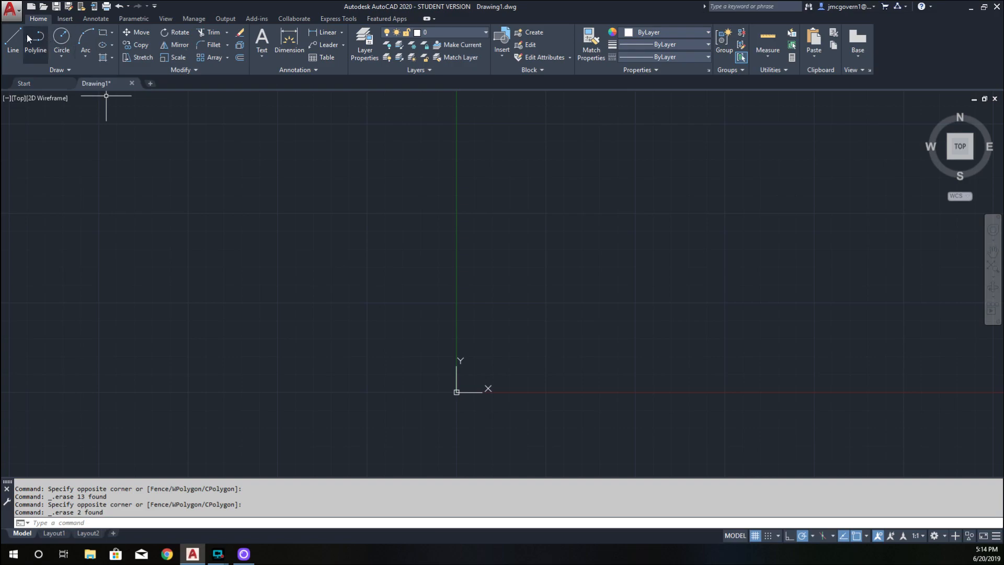
# Draw a freehand rectangle, wider than tall, spanning the Y axis with its larger part west of it
pyautogui.click(104, 33)
pyautogui.click(265, 230)
pyautogui.moveTo(504, 117); pyautogui.dragTo(470, 209, button='middle')
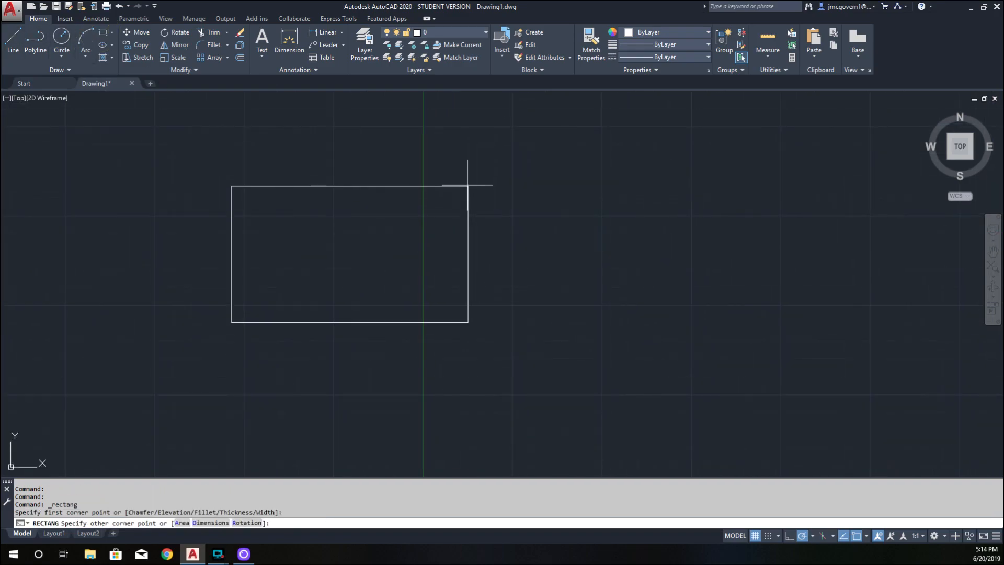
pyautogui.click(461, 172)
# Draw a horizontal line from the middle of the rectangle to a point well beyond its right edge
pyautogui.click(11, 37)
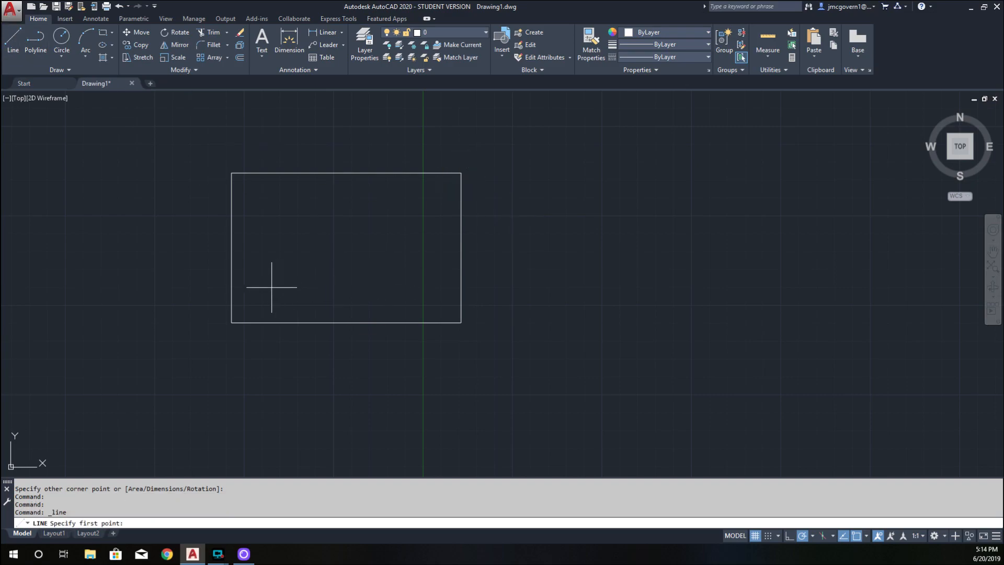
pyautogui.click(346, 249)
pyautogui.press('Escape')
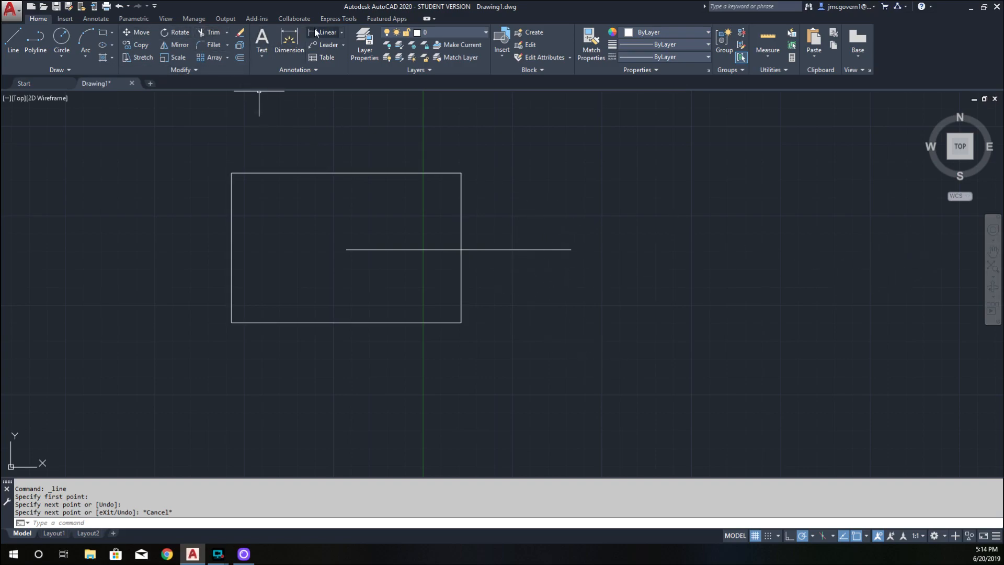
pyautogui.click(222, 30)
pyautogui.click(227, 33)
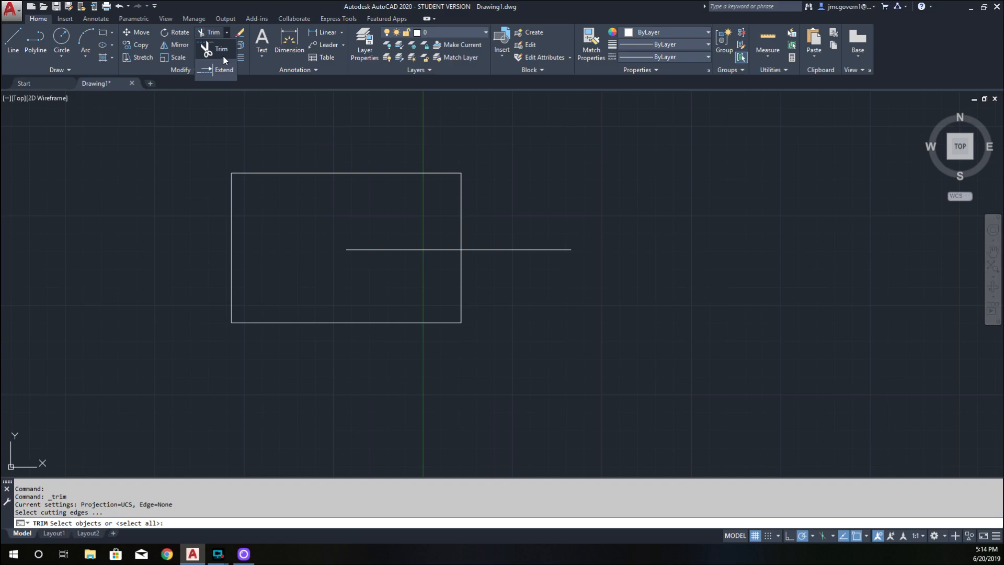
pyautogui.click(220, 47)
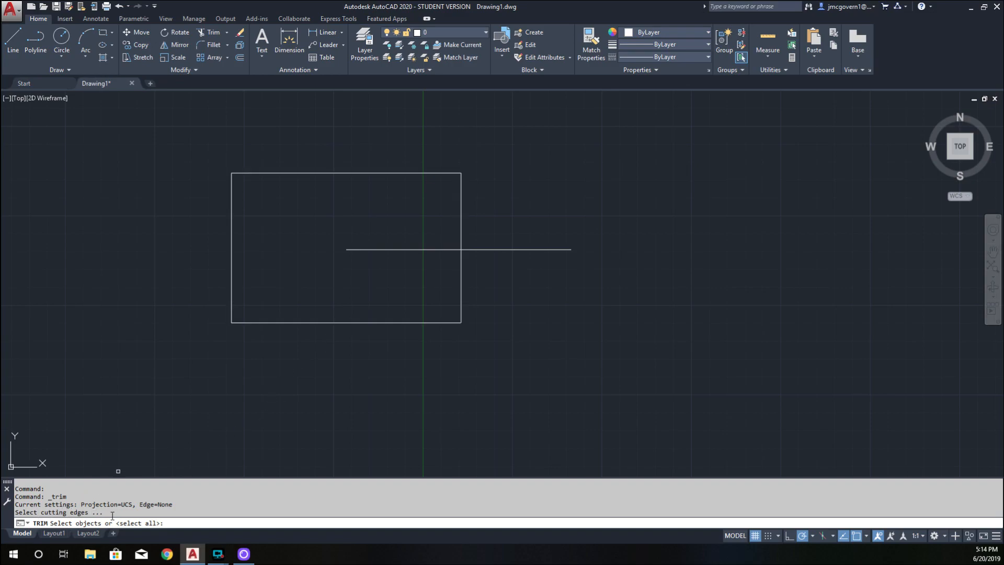
pyautogui.click(460, 211)
pyautogui.press('Escape')
# Explode the rectangle into separate lines and check that its edges can be selected individually
pyautogui.click(463, 159)
pyautogui.click(433, 190)
pyautogui.write('explo')
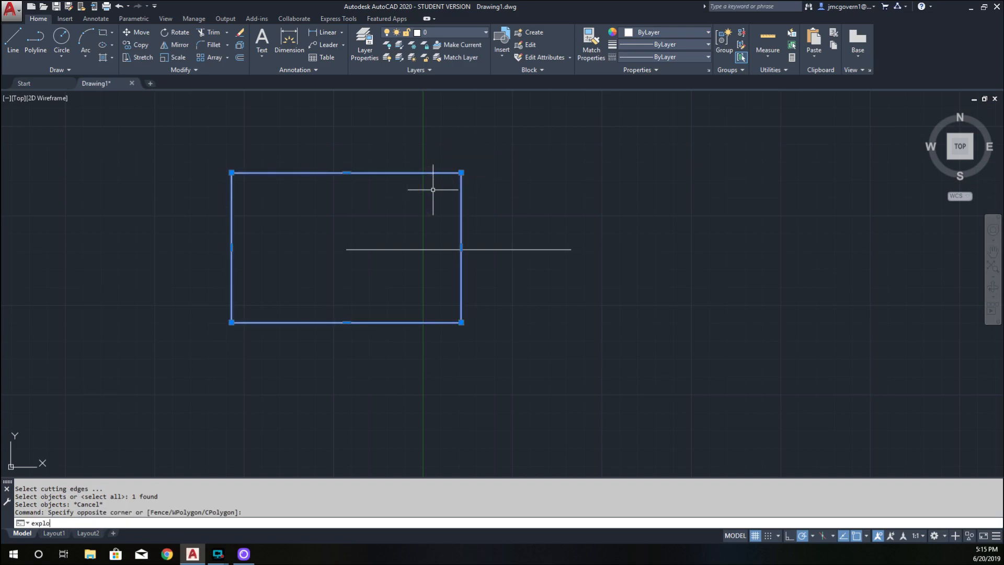
pyautogui.write('de')
pyautogui.press('Return')
pyautogui.scroll(2, 433, 189)
pyautogui.click(481, 157)
pyautogui.click(456, 167)
pyautogui.press('Escape')
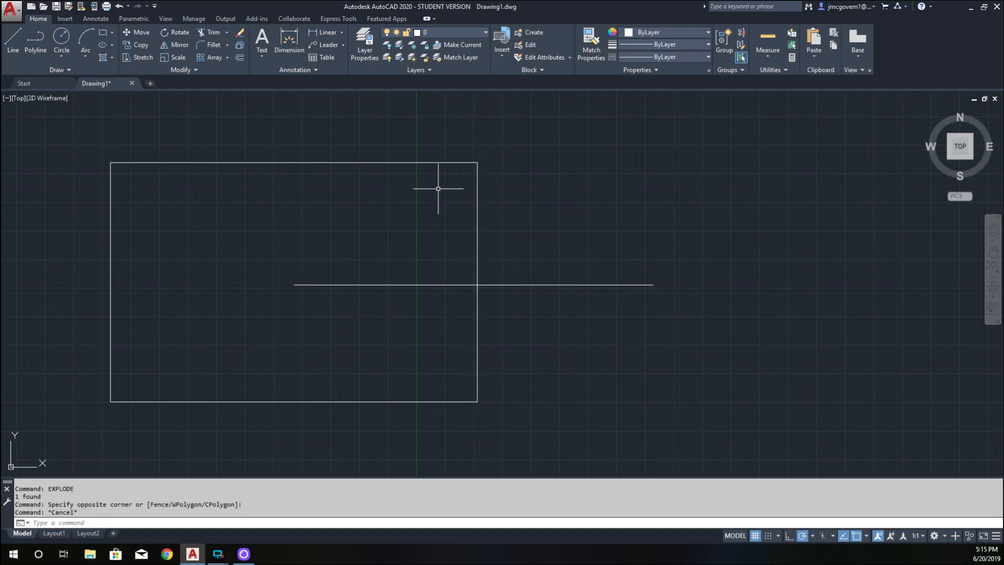
pyautogui.click(208, 33)
pyautogui.click(477, 243)
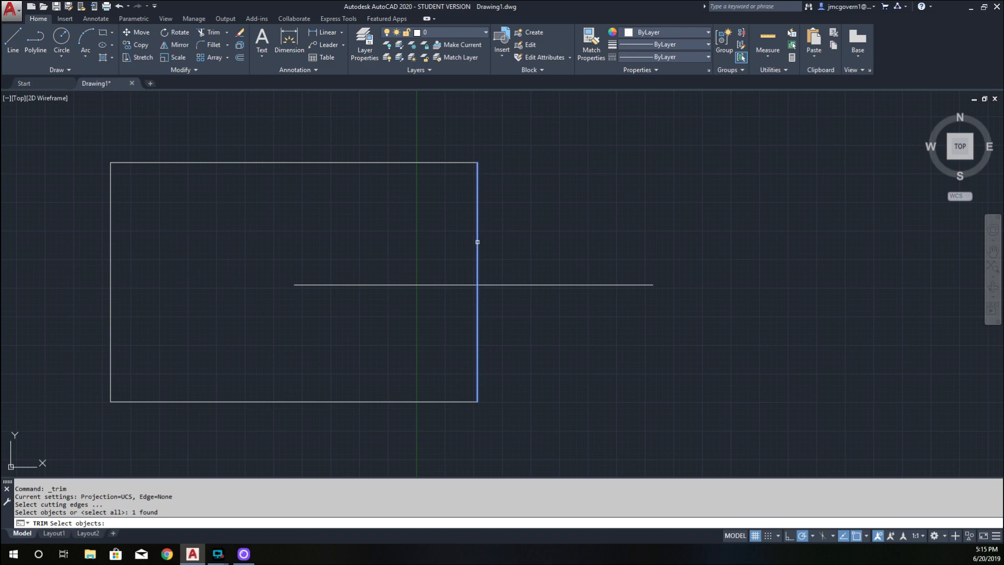
pyautogui.press('Escape')
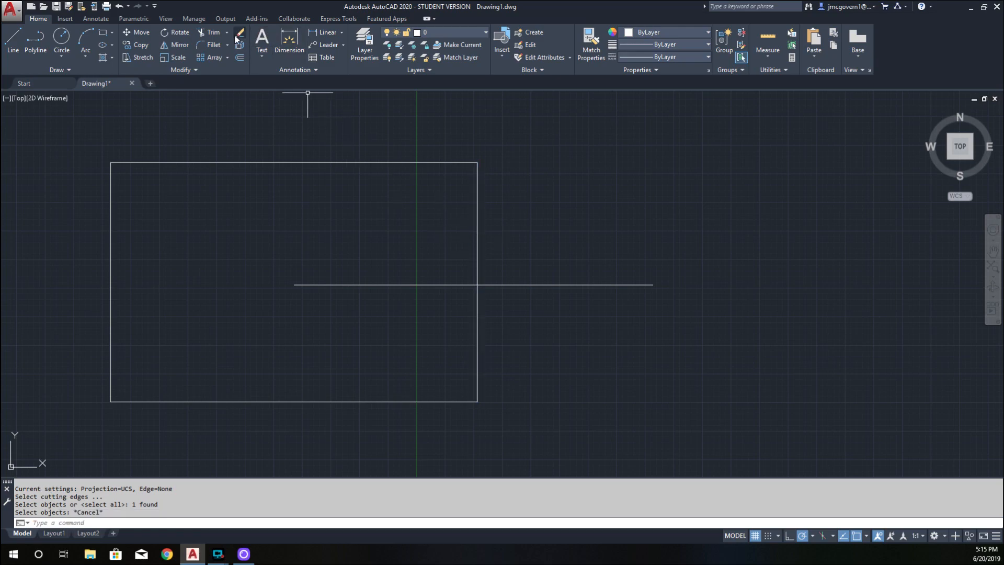
# Trim the line's part outside the rectangle using the right edge as cutting edge, then undo the trim
pyautogui.click(209, 33)
pyautogui.click(476, 231)
pyautogui.press('Return')
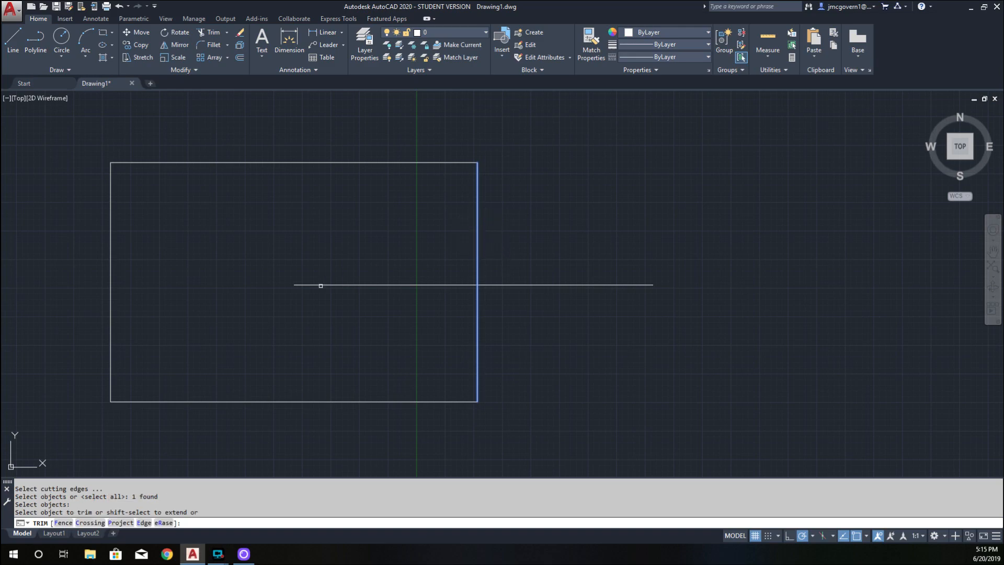
pyautogui.click(397, 239)
pyautogui.click(381, 262)
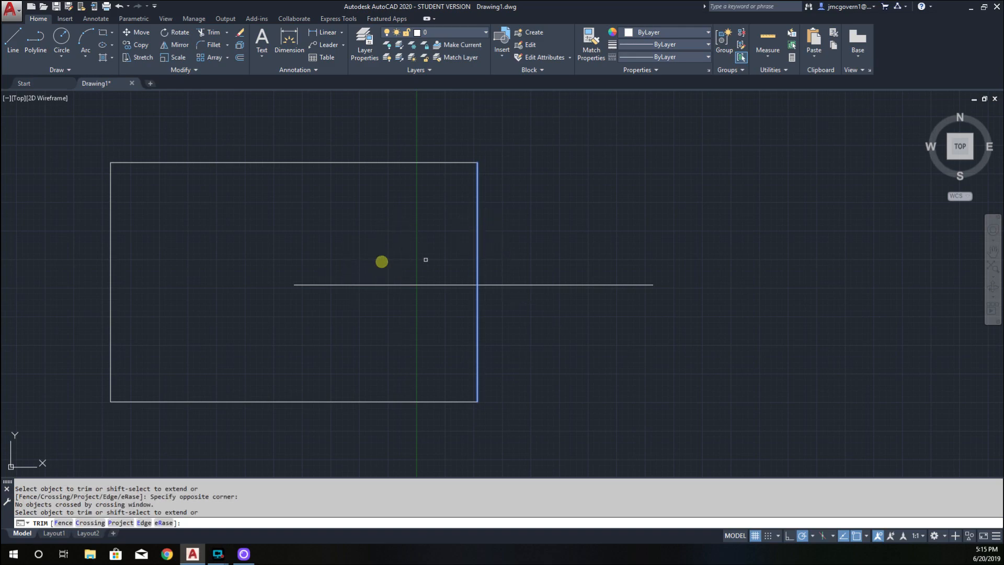
pyautogui.click(639, 244)
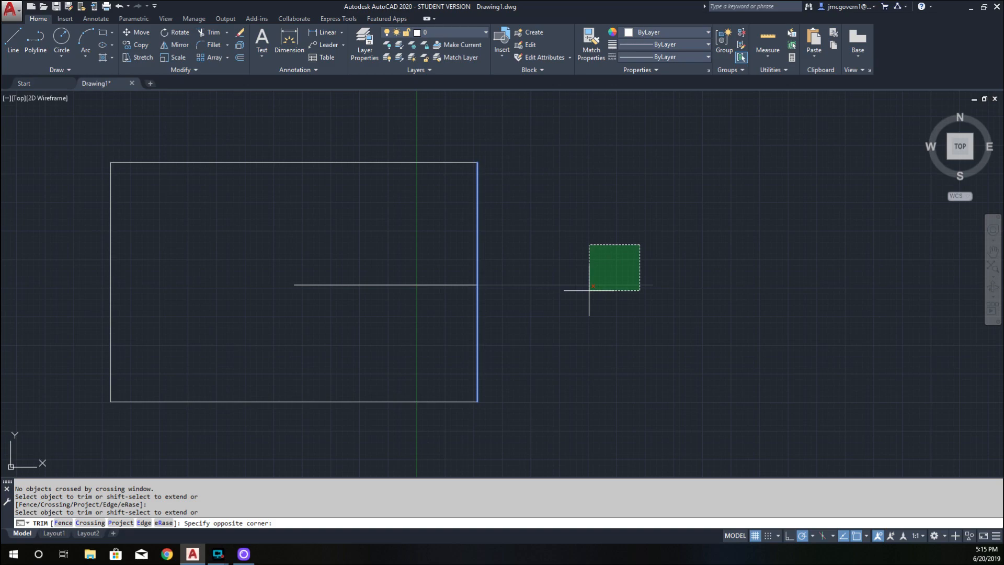
pyautogui.click(589, 290)
pyautogui.press('Escape')
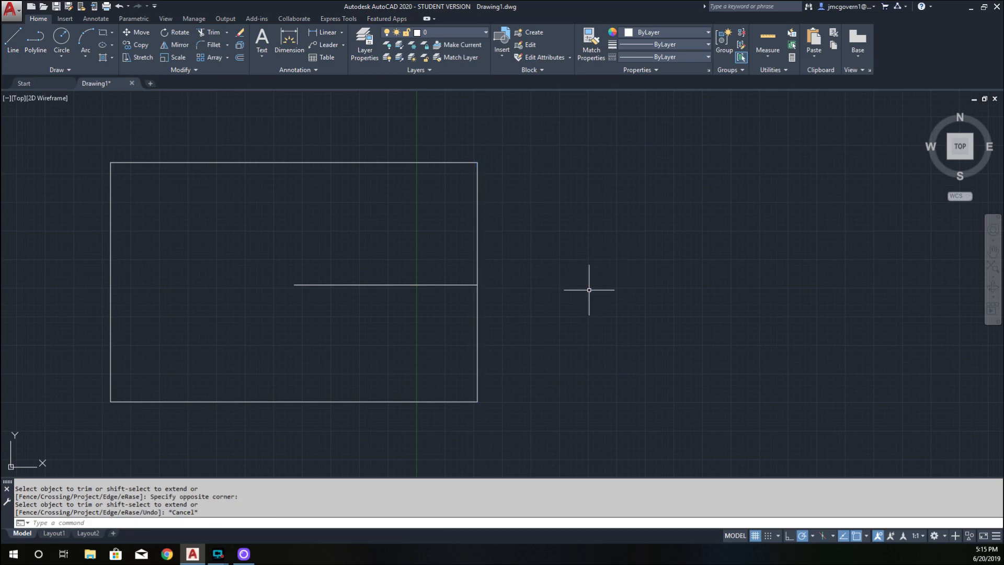
pyautogui.hotkey('ctrl', 'z')
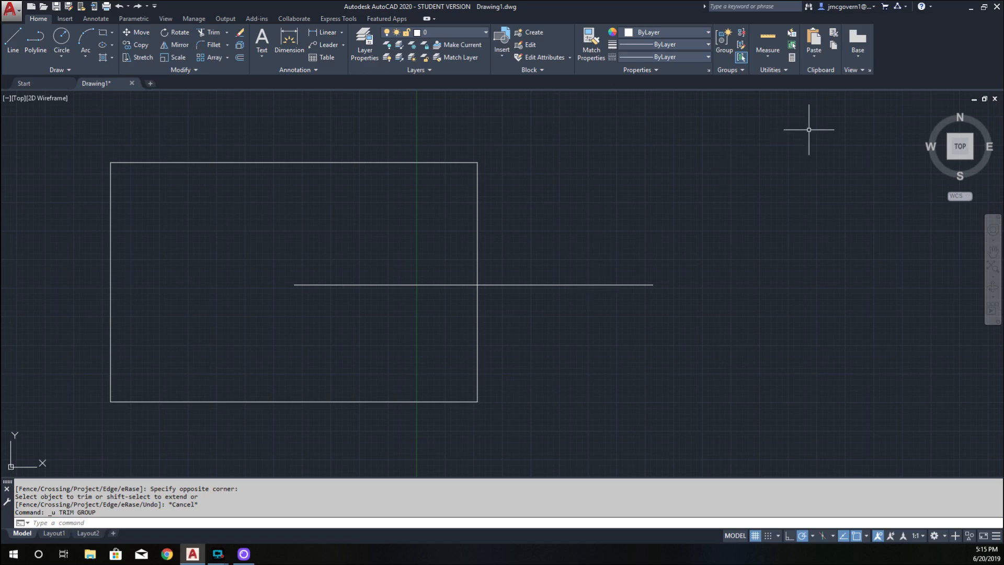
# Trim the part of the horizontal line outside the rectangle, using all objects as cutting edges
pyautogui.write('trim')
pyautogui.press('Return')
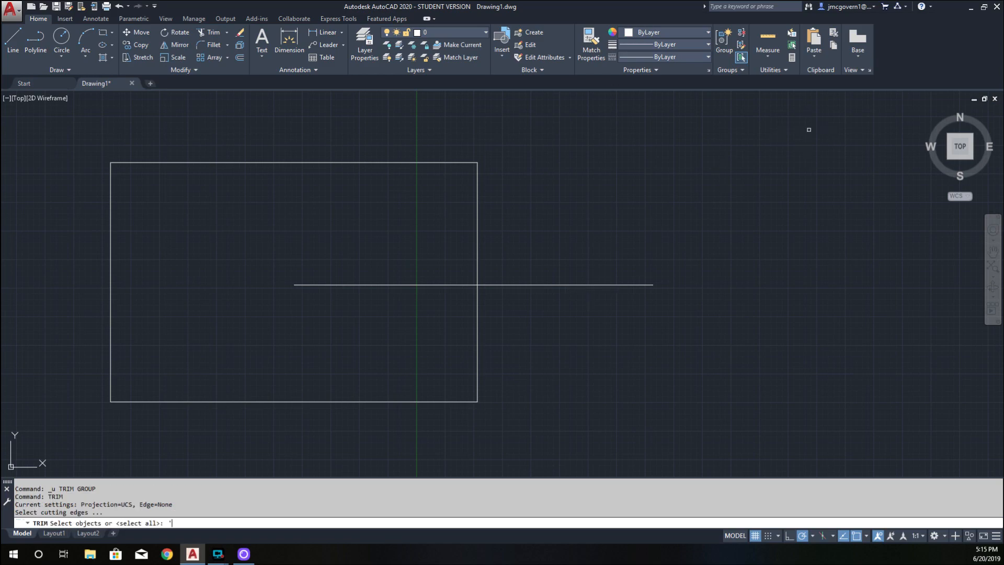
pyautogui.press('Return')
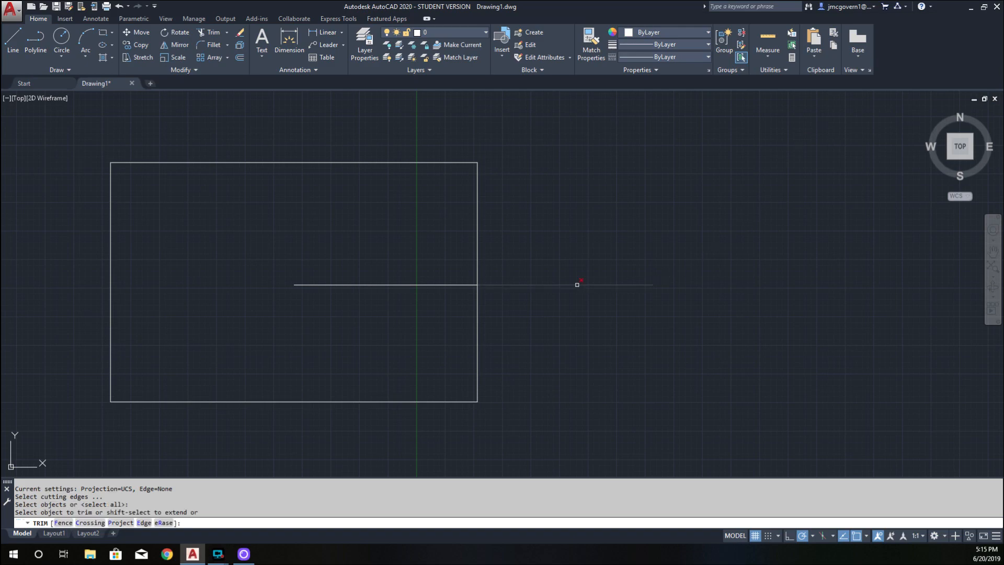
pyautogui.click(606, 284)
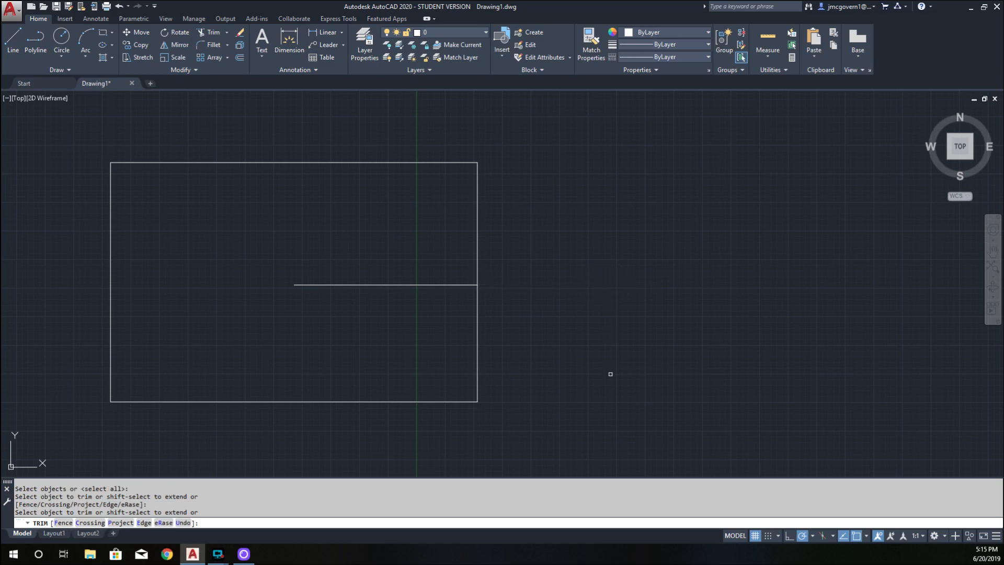
pyautogui.press('Escape')
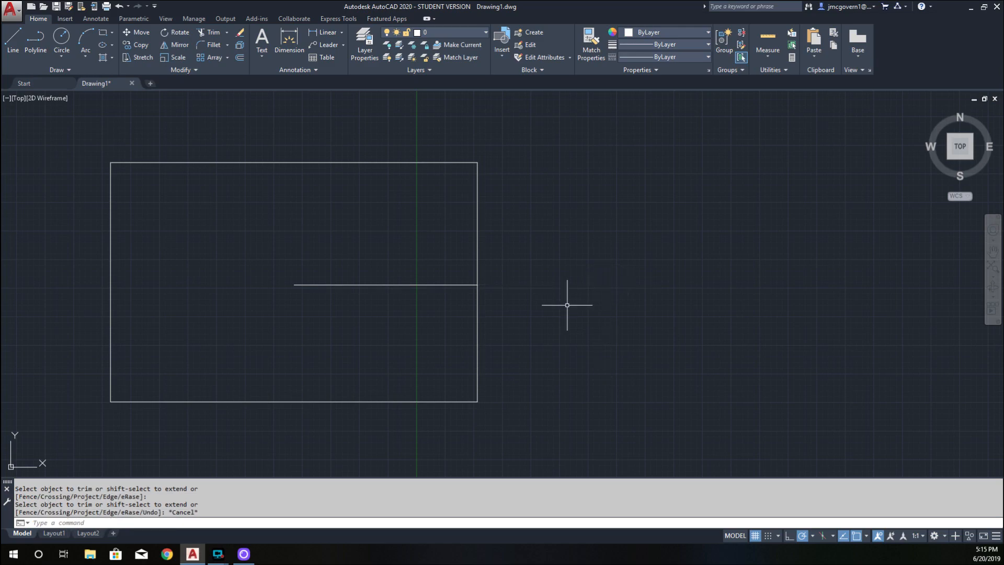
# Erase the remaining piece of the horizontal line inside the rectangle
pyautogui.click(506, 146)
pyautogui.click(585, 280)
pyautogui.click(458, 247)
pyautogui.click(388, 326)
pyautogui.press('Delete')
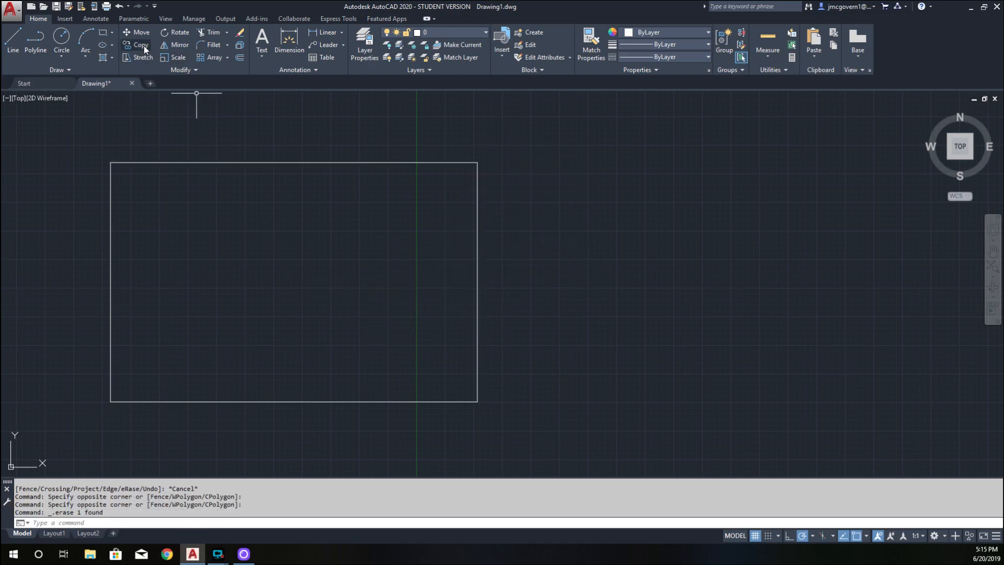
# Copy the rectangle's left edge horizontally to nine irregularly spaced positions across the rectangle's width
pyautogui.click(141, 45)
pyautogui.click(154, 217)
pyautogui.press('Return')
pyautogui.click(159, 264)
pyautogui.click(203, 265)
pyautogui.click(236, 269)
pyautogui.click(280, 264)
pyautogui.click(308, 264)
pyautogui.click(339, 264)
pyautogui.click(367, 265)
pyautogui.click(410, 265)
pyautogui.click(448, 265)
pyautogui.click(469, 264)
pyautogui.press('Escape')
# Draw a horizontal line across the rectangle from the midpoint of its left edge to its right edge
pyautogui.click(4, 36)
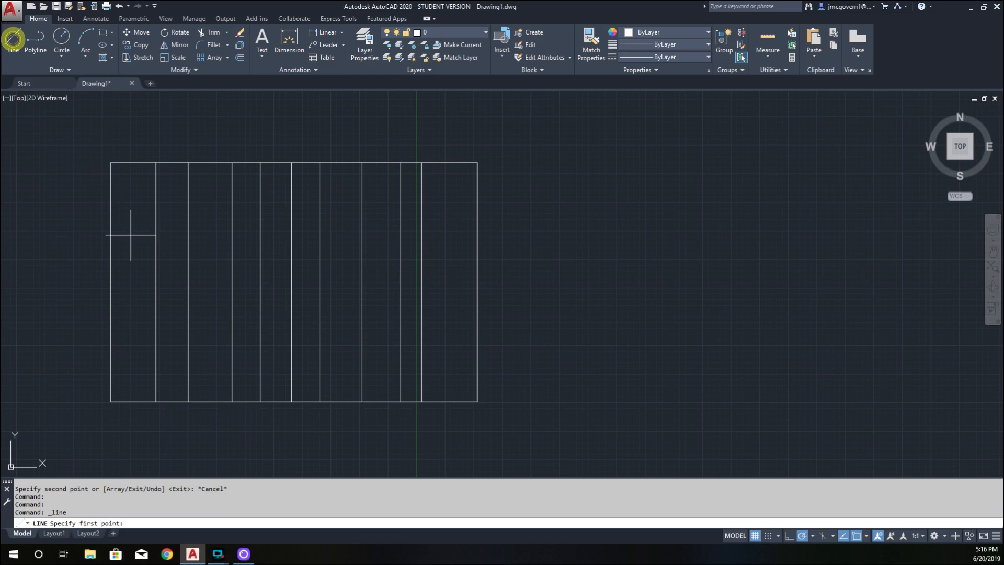
pyautogui.click(111, 282)
pyautogui.click(477, 282)
pyautogui.press('Escape')
pyautogui.write('trim')
pyautogui.press('Return')
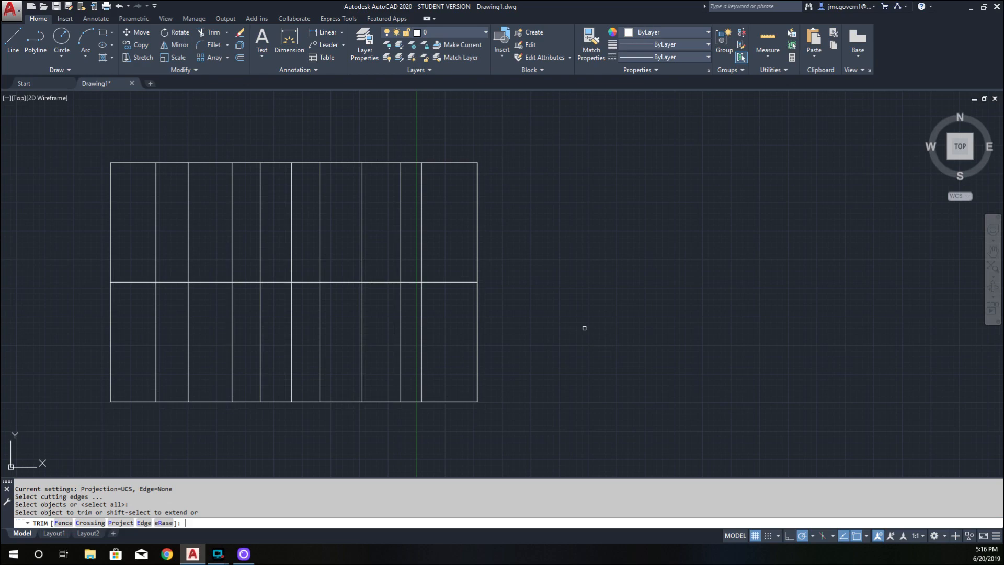
pyautogui.press('Escape')
pyautogui.write('tri')
pyautogui.press('Return')
pyautogui.press('Return')
pyautogui.press('Escape')
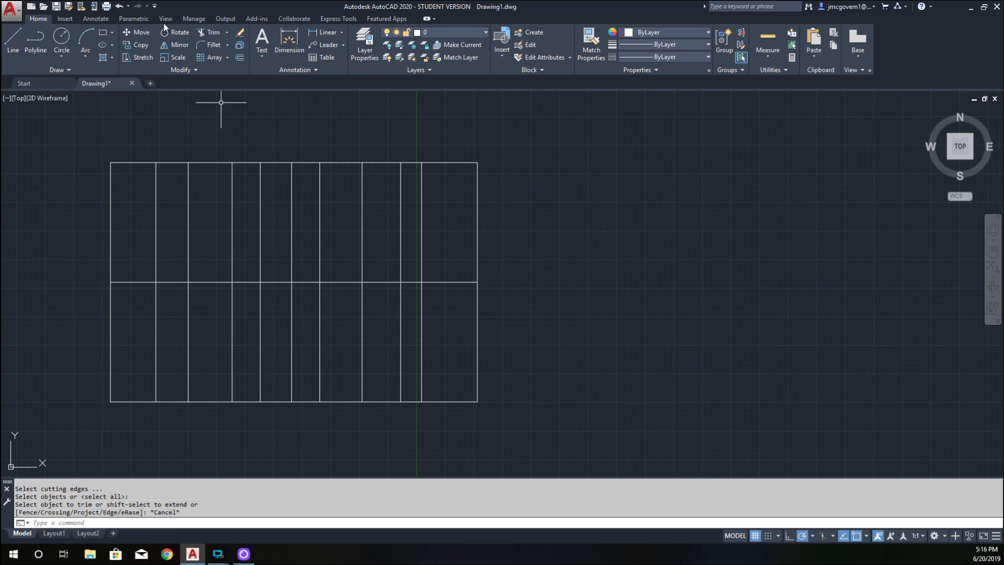
# Trim the horizontal line's segments between the first and last interior vertical lines, using all objects as cutting edges
pyautogui.click(212, 33)
pyautogui.click(214, 34)
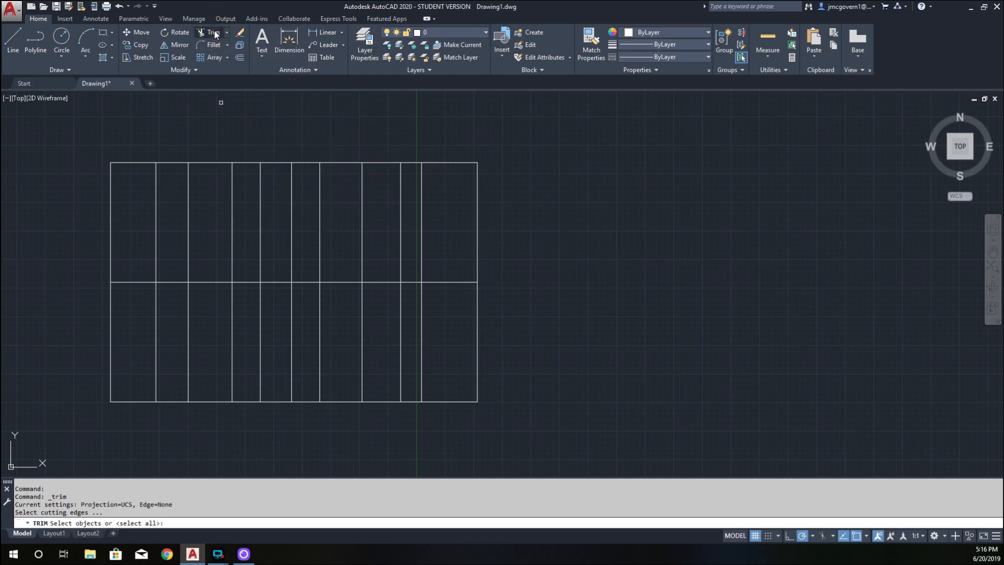
pyautogui.press('Return')
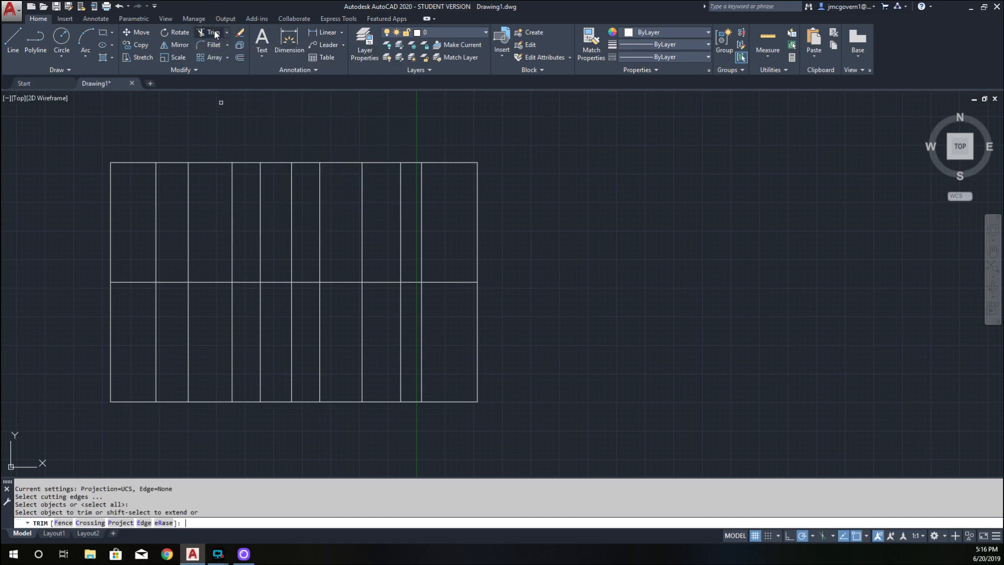
pyautogui.click(214, 267)
pyautogui.click(198, 299)
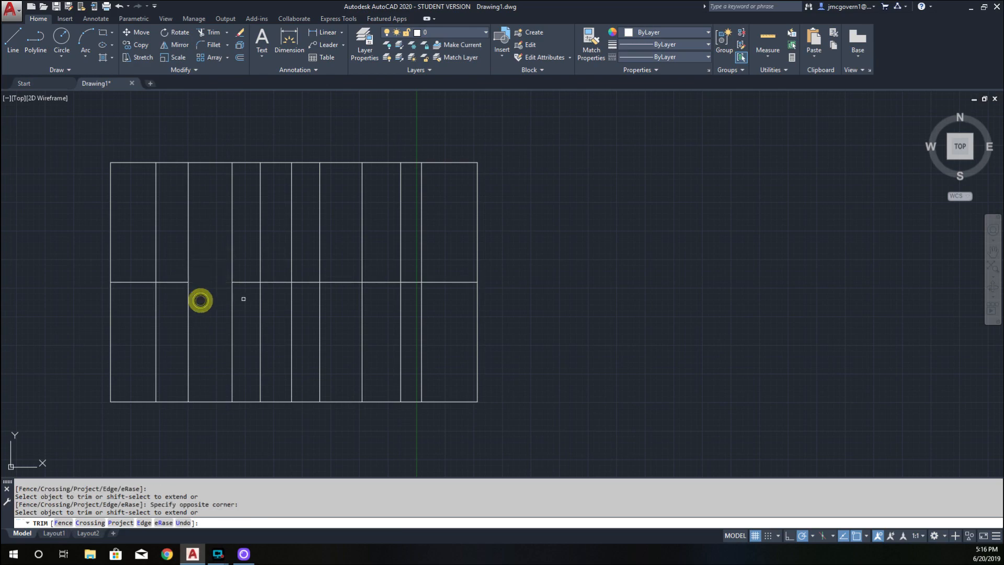
pyautogui.click(254, 278)
pyautogui.click(272, 286)
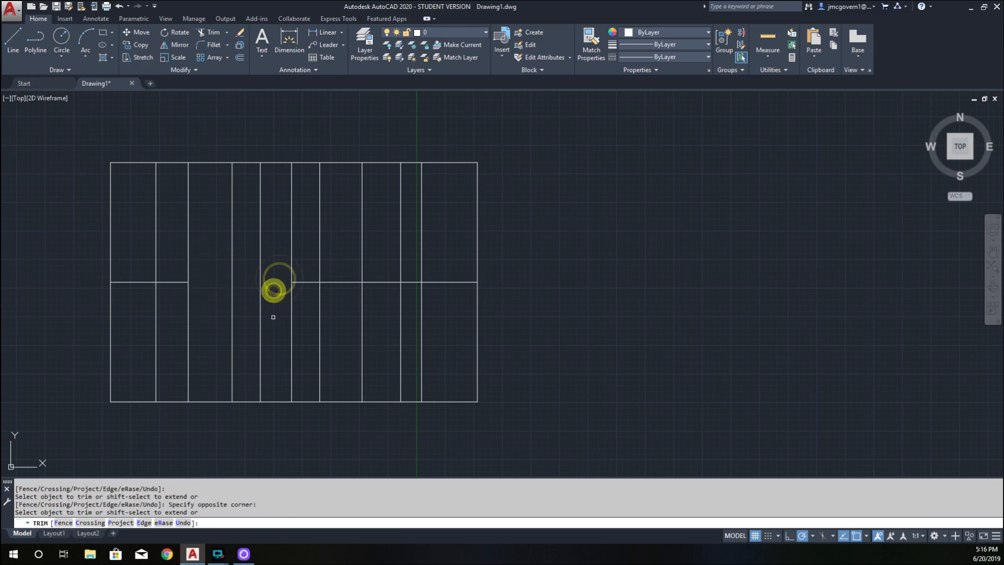
pyautogui.click(185, 276)
pyautogui.click(174, 288)
pyautogui.click(305, 274)
pyautogui.click(298, 295)
pyautogui.click(341, 273)
pyautogui.click(329, 289)
pyautogui.click(381, 280)
pyautogui.click(374, 289)
pyautogui.click(419, 277)
pyautogui.click(415, 291)
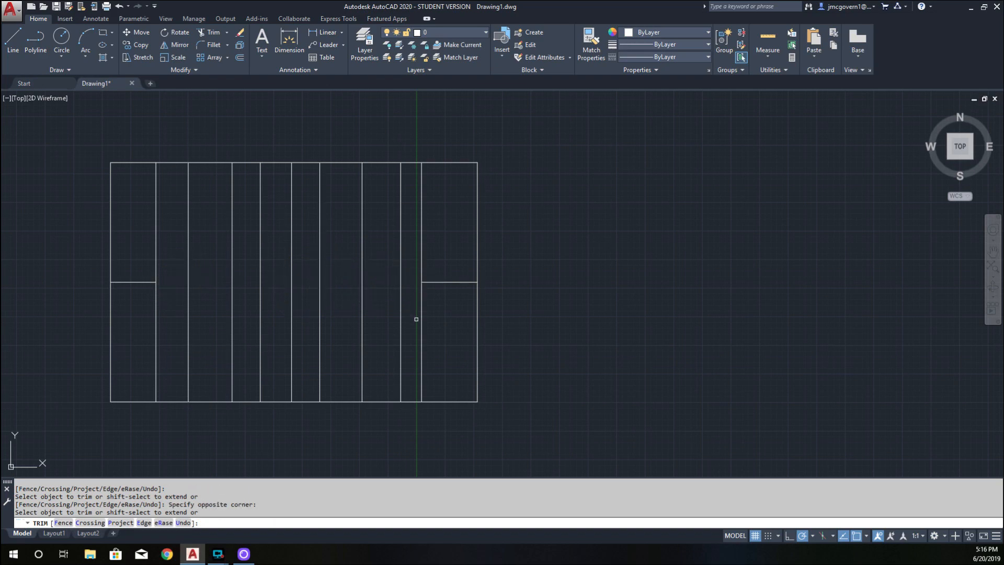
# Undo all the segment trims made to the horizontal line
pyautogui.hotkey('ctrl', 'z')
pyautogui.hotkey('ctrl', 'z')
pyautogui.hotkey('ctrl', 'z')
pyautogui.hotkey('ctrl', 'z')
pyautogui.hotkey('ctrl', 'z')
pyautogui.hotkey('ctrl', 'z')
pyautogui.hotkey('ctrl', 'z')
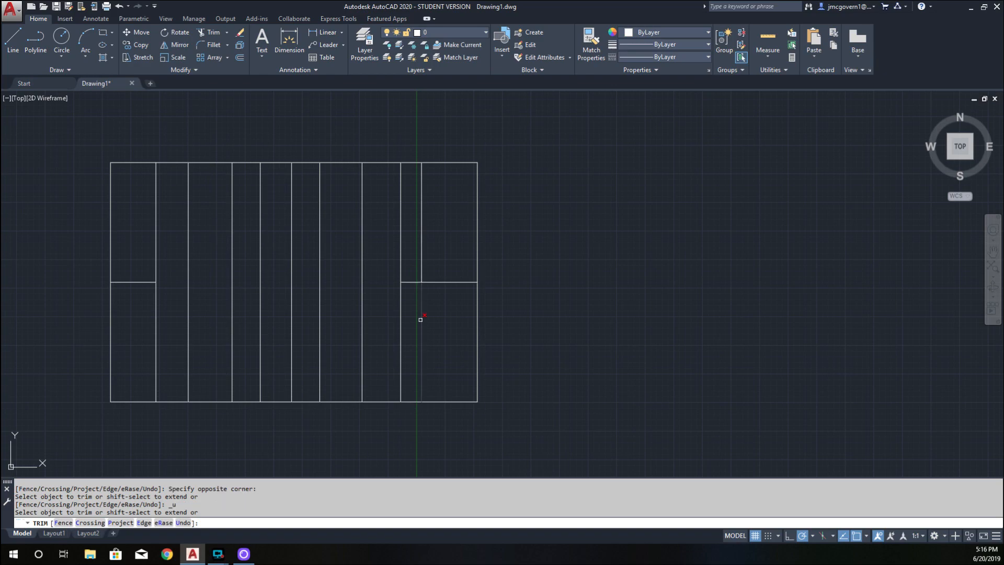
pyautogui.hotkey('ctrl', 'z')
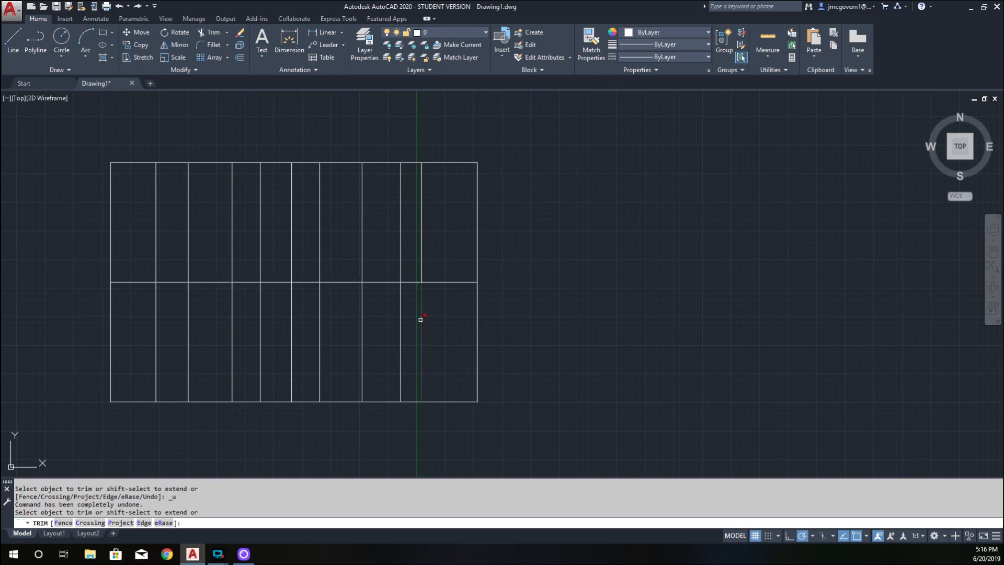
pyautogui.press('Escape')
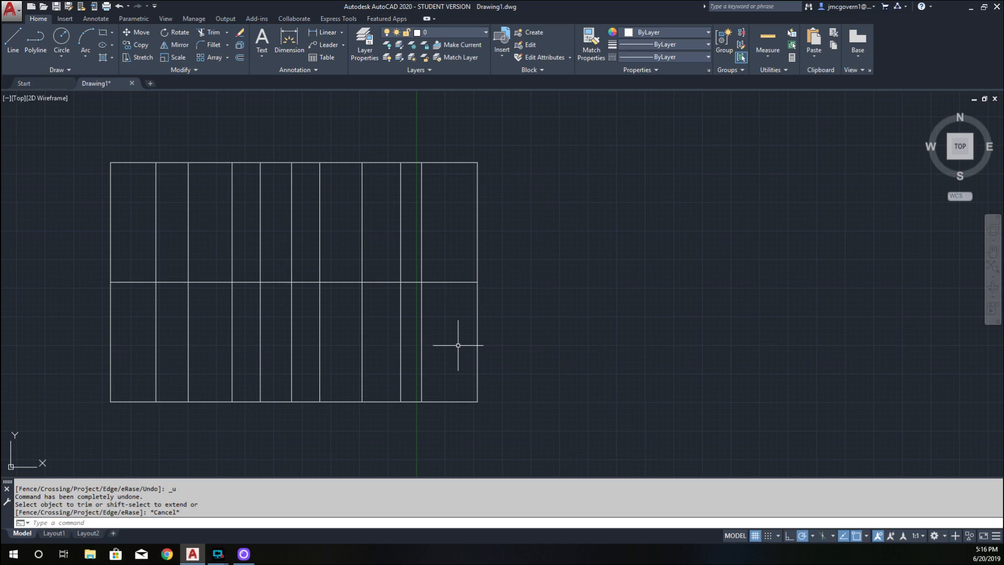
# Trim the horizontal line's middle part in one cut, using only the first and last interior vertical lines as cutting edges
pyautogui.write('tr')
pyautogui.press('Return')
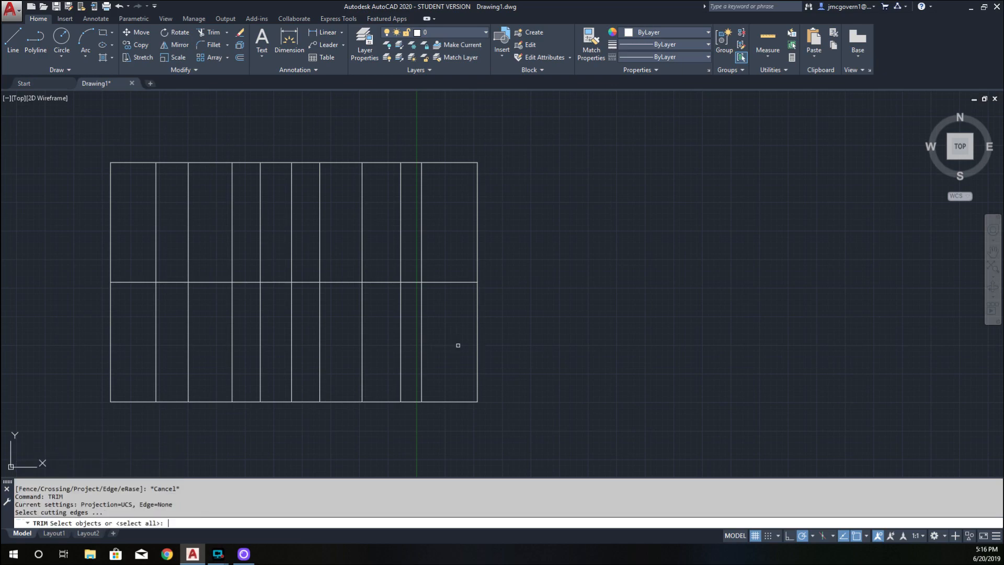
pyautogui.click(421, 262)
pyautogui.click(156, 241)
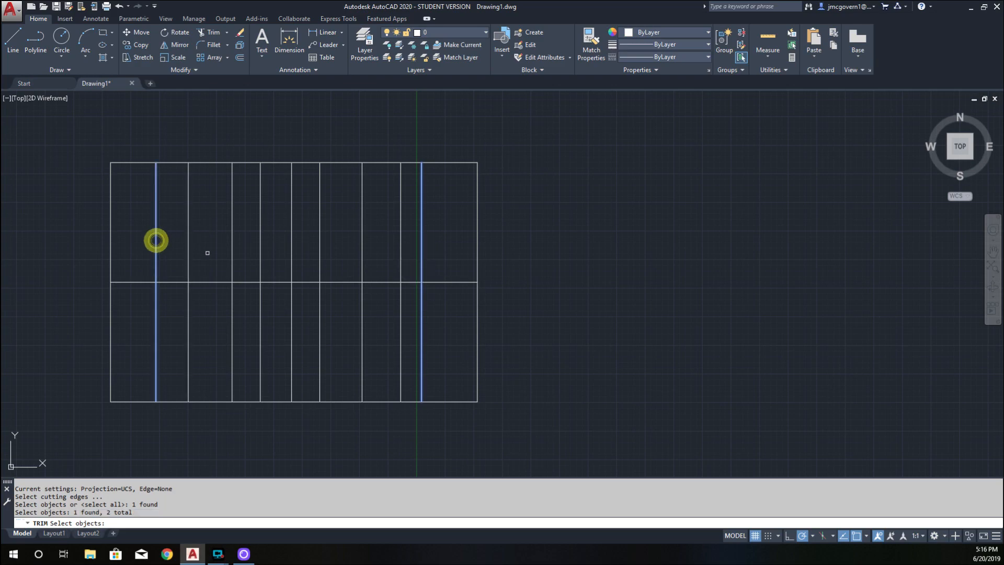
pyautogui.press('Return')
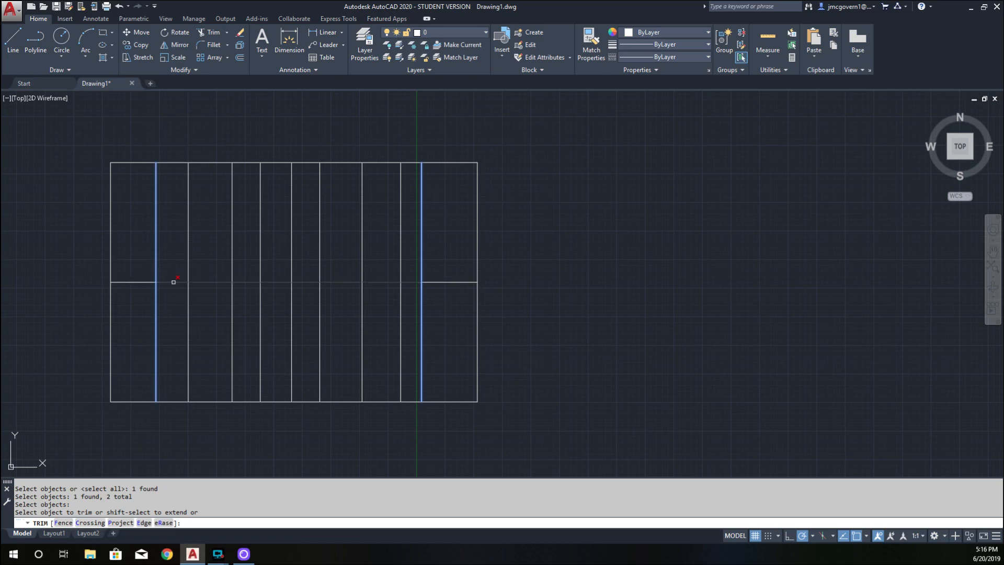
pyautogui.click(421, 268)
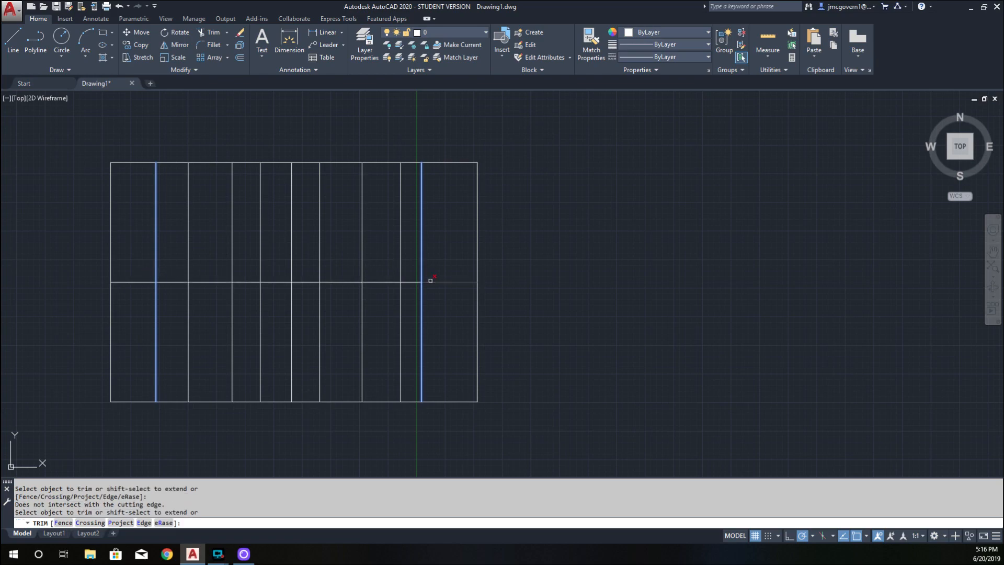
pyautogui.click(380, 280)
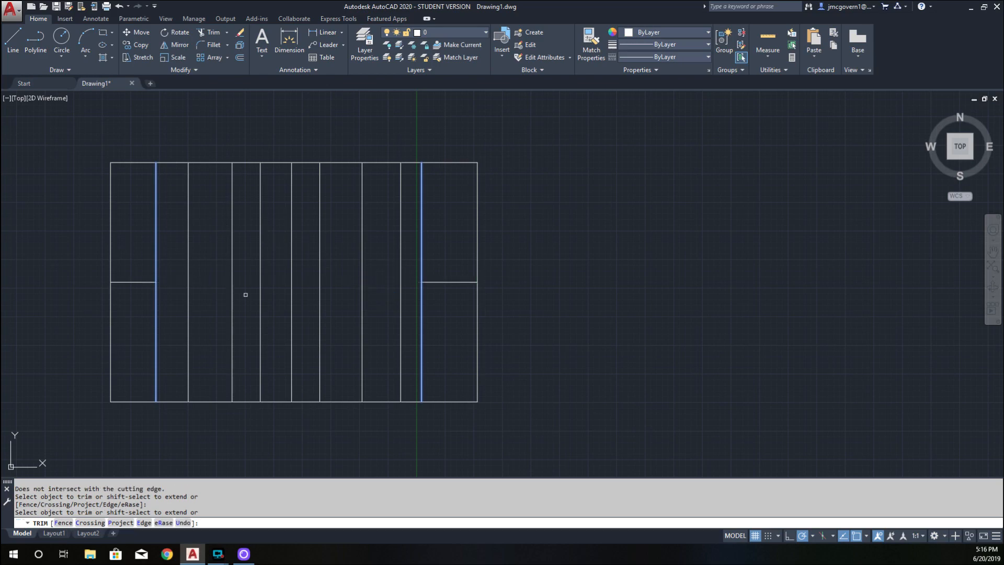
pyautogui.press('Escape')
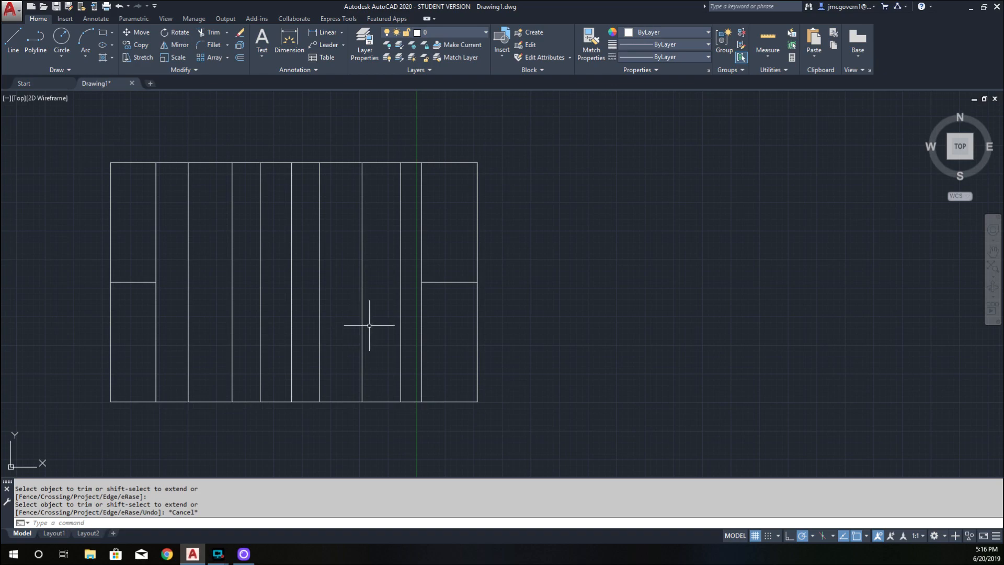
# Erase the horizontal line piece between the last interior vertical line and the rectangle's right edge
pyautogui.click(461, 264)
pyautogui.click(454, 285)
pyautogui.press('Delete')
# Extend the remaining short horizontal line to the second interior vertical line, and undo that extension
pyautogui.write('extend')
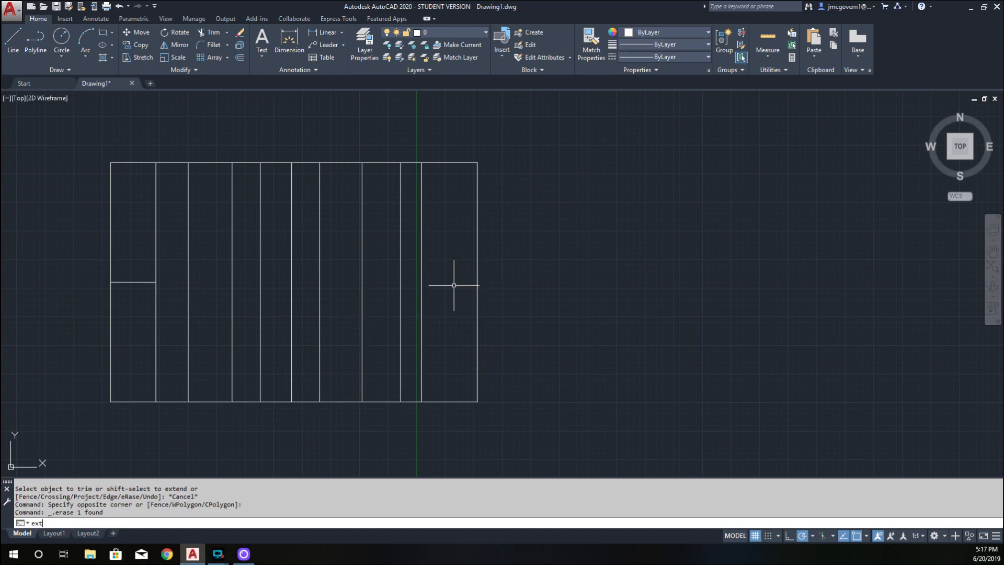
pyautogui.press('Return')
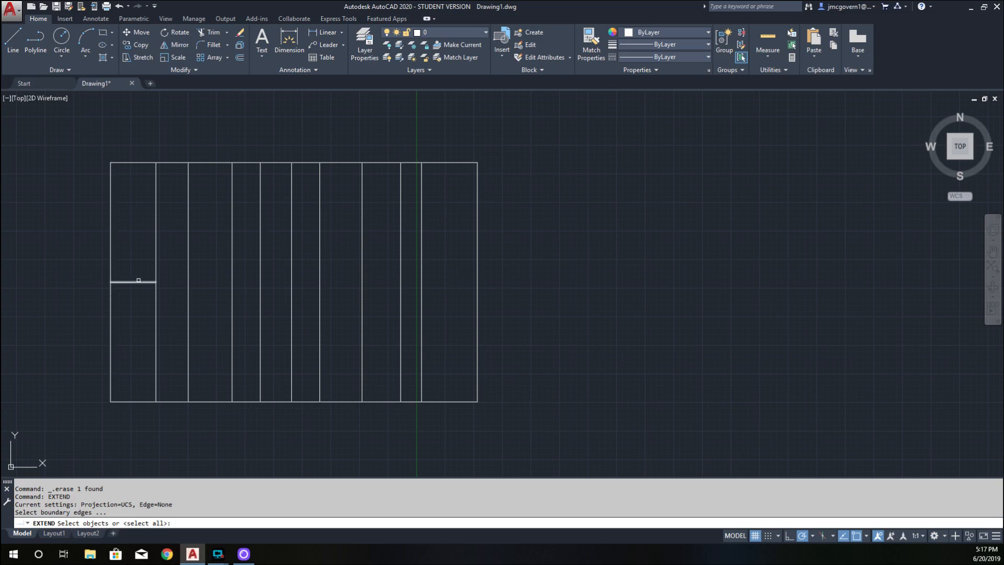
pyautogui.click(189, 294)
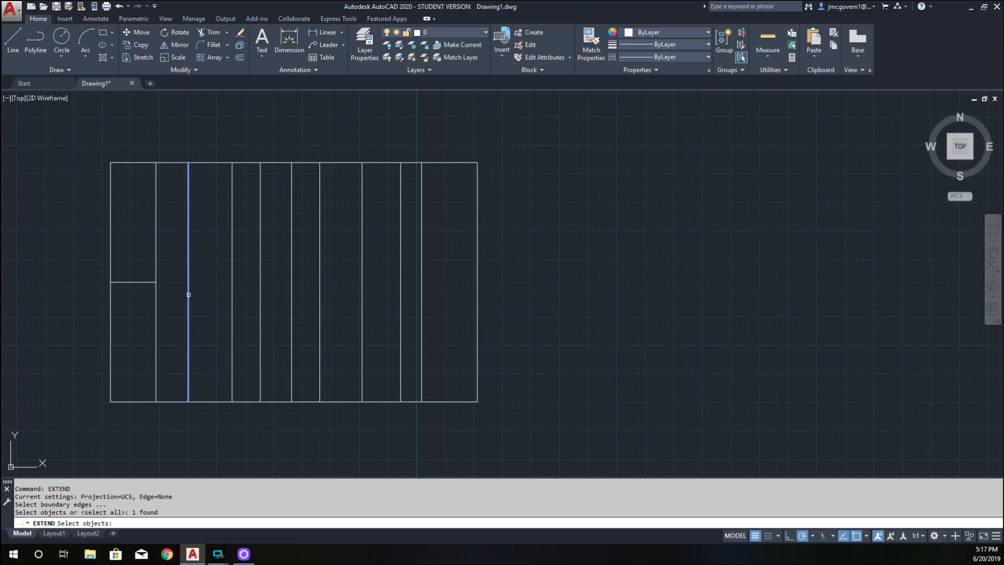
pyautogui.press('Return')
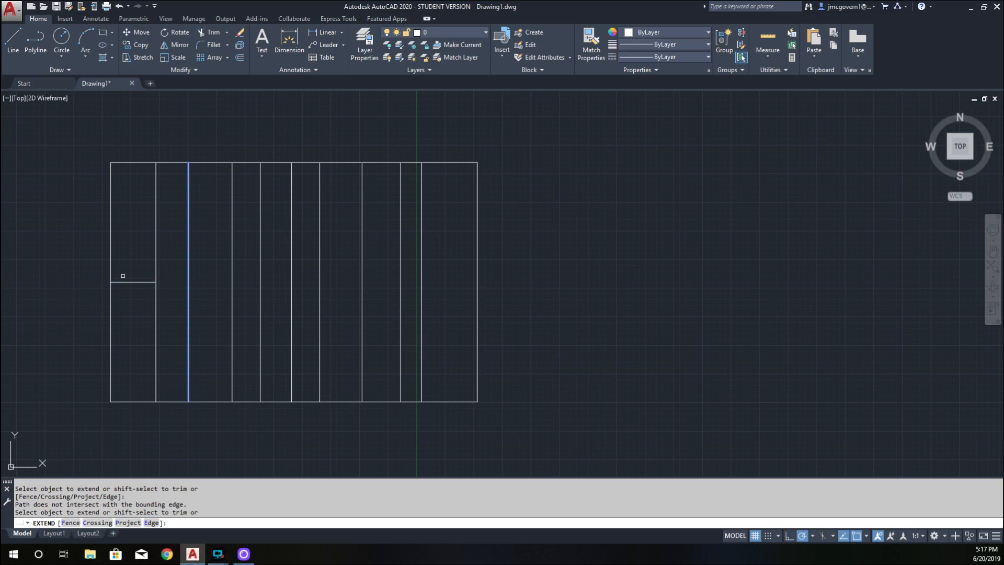
pyautogui.click(149, 282)
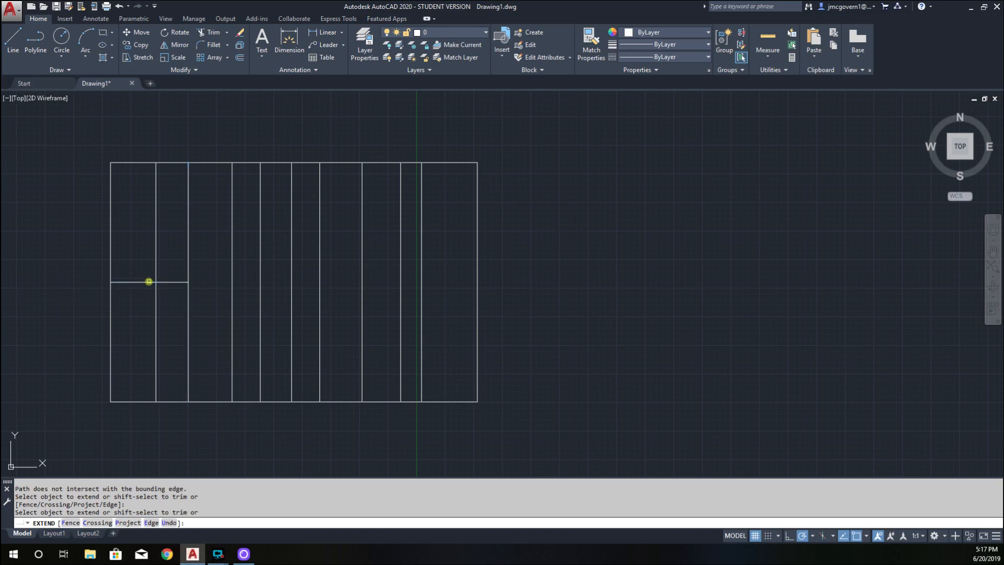
pyautogui.click(179, 282)
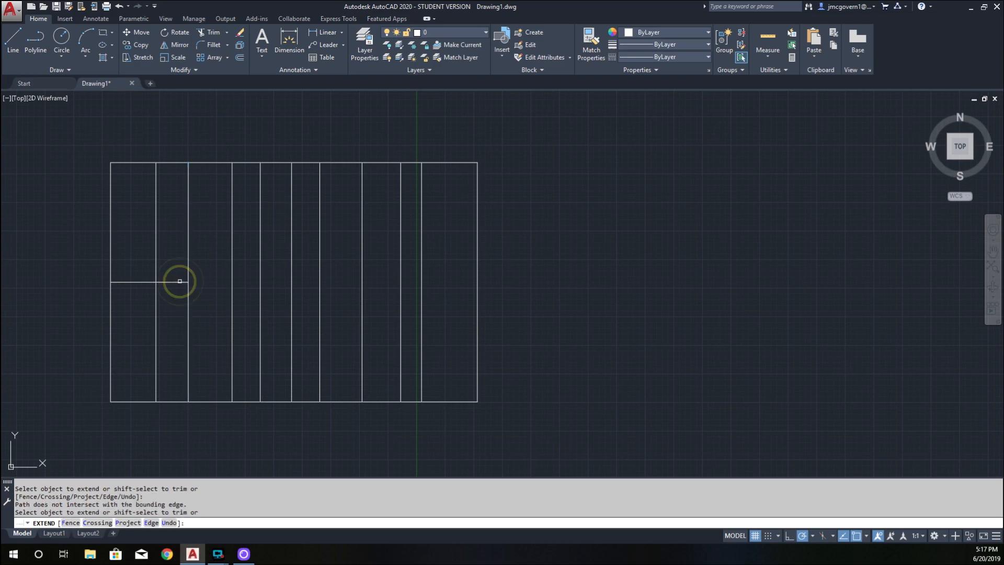
pyautogui.click(179, 282)
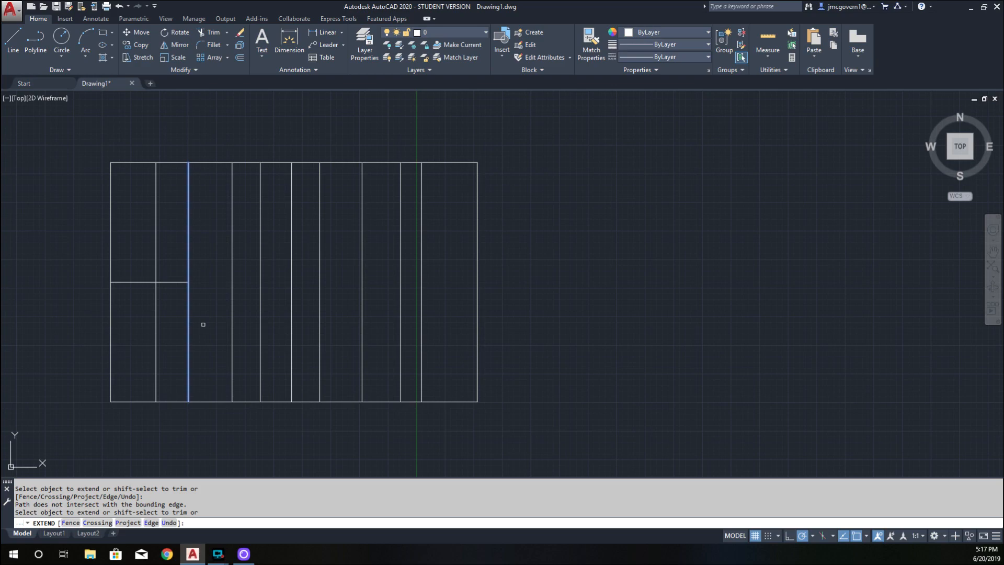
pyautogui.press('Escape')
pyautogui.hotkey('ctrl', 'z')
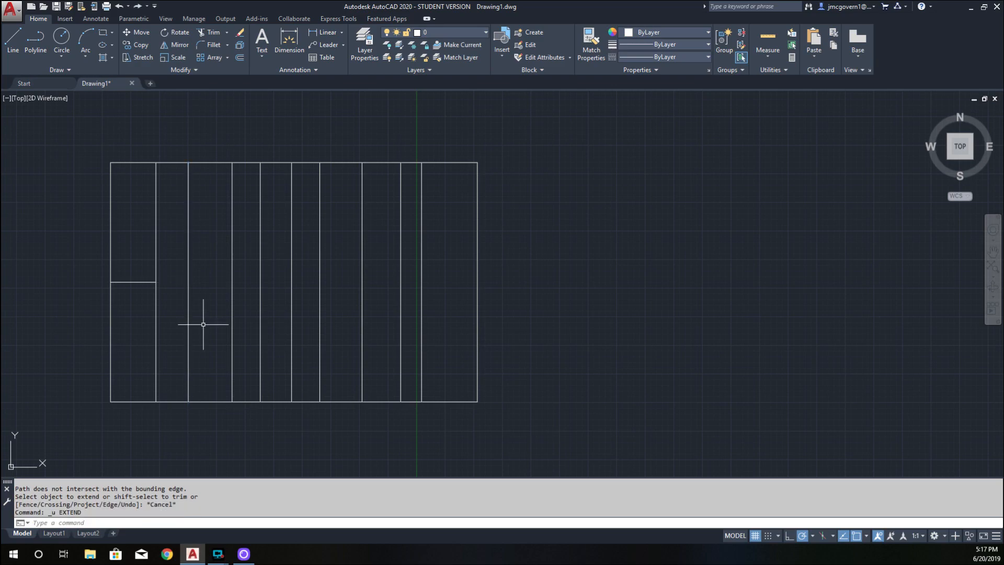
# Extend the short horizontal line from boundary to boundary up to the rectangle's right edge, using all objects as boundaries, and undo it
pyautogui.write('extend')
pyautogui.press('Return')
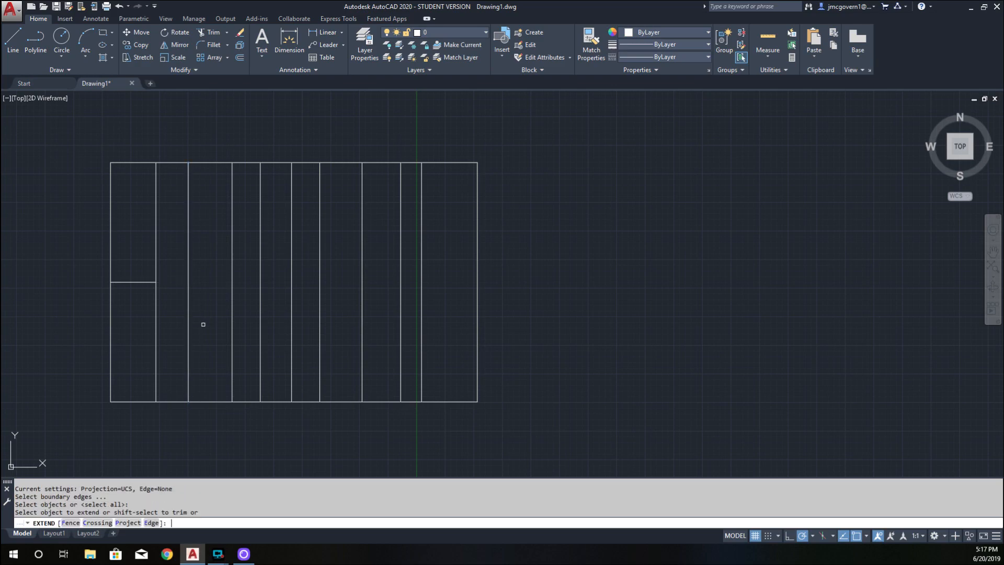
pyautogui.click(148, 282)
pyautogui.click(183, 283)
pyautogui.click(220, 283)
pyautogui.click(250, 282)
pyautogui.click(284, 282)
pyautogui.click(313, 283)
pyautogui.click(347, 282)
pyautogui.click(389, 283)
pyautogui.click(416, 283)
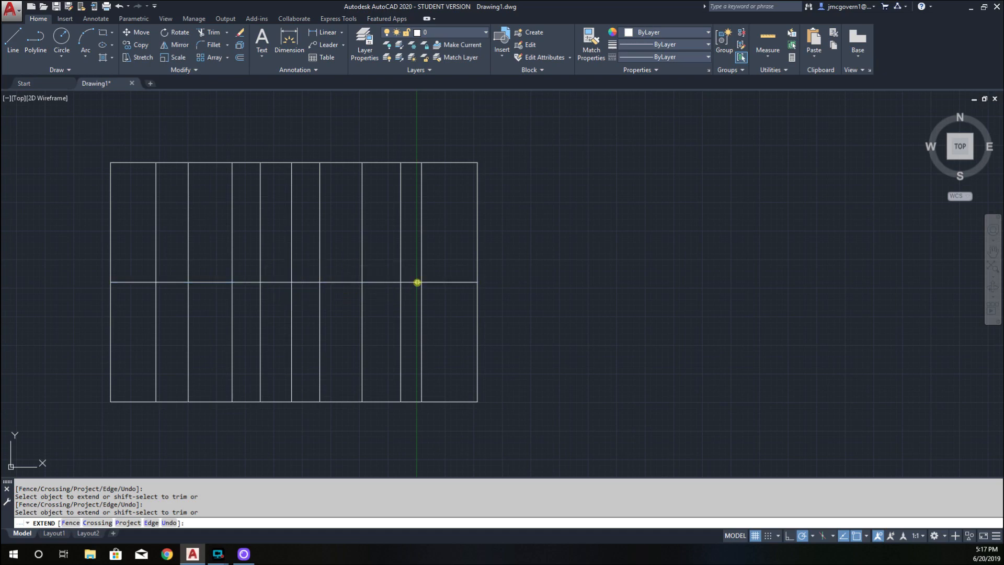
pyautogui.click(471, 284)
pyautogui.press('Escape')
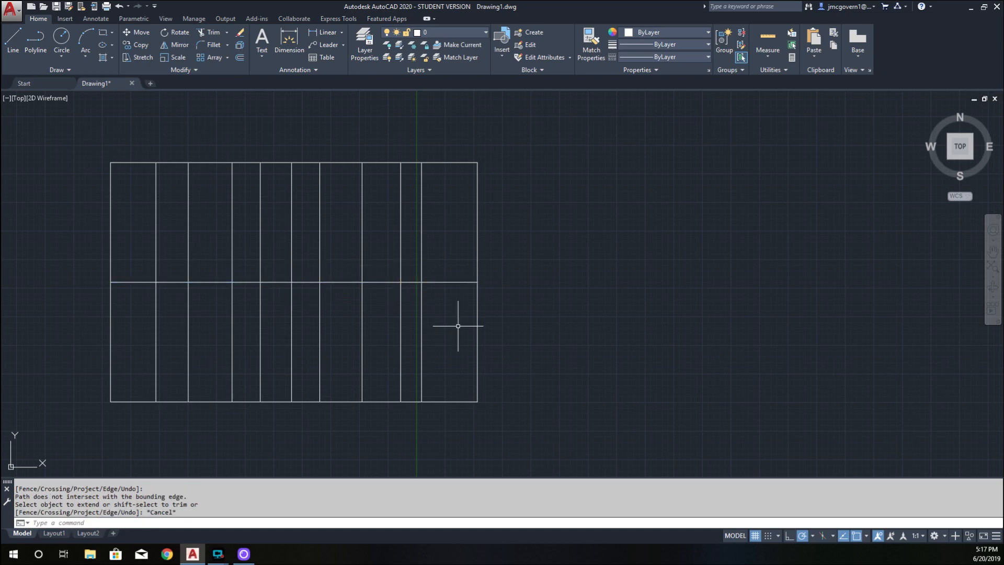
pyautogui.hotkey('ctrl', 'z')
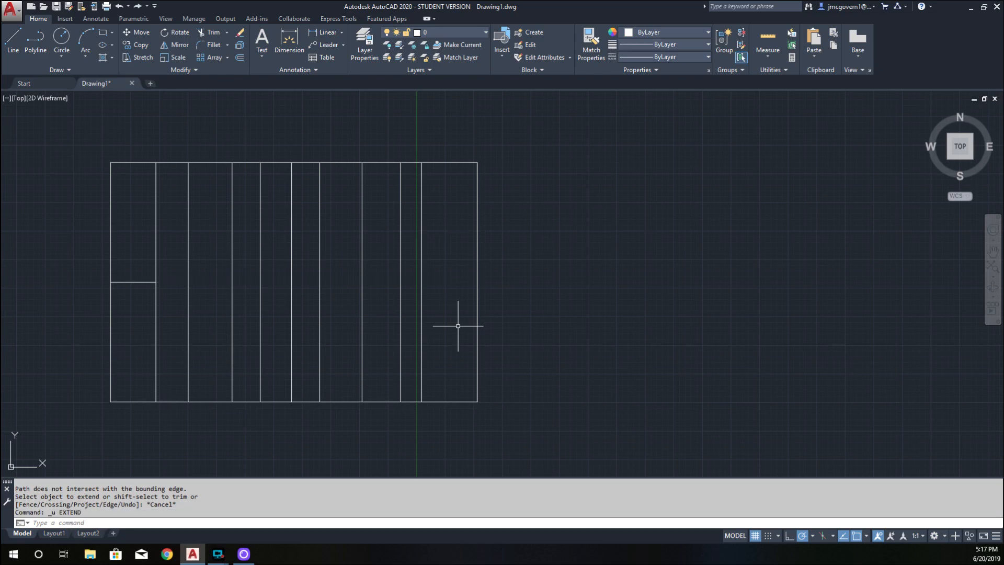
# Try to extend the short horizontal line with only the rectangle's right edge as the boundary
pyautogui.write('extend')
pyautogui.press('Return')
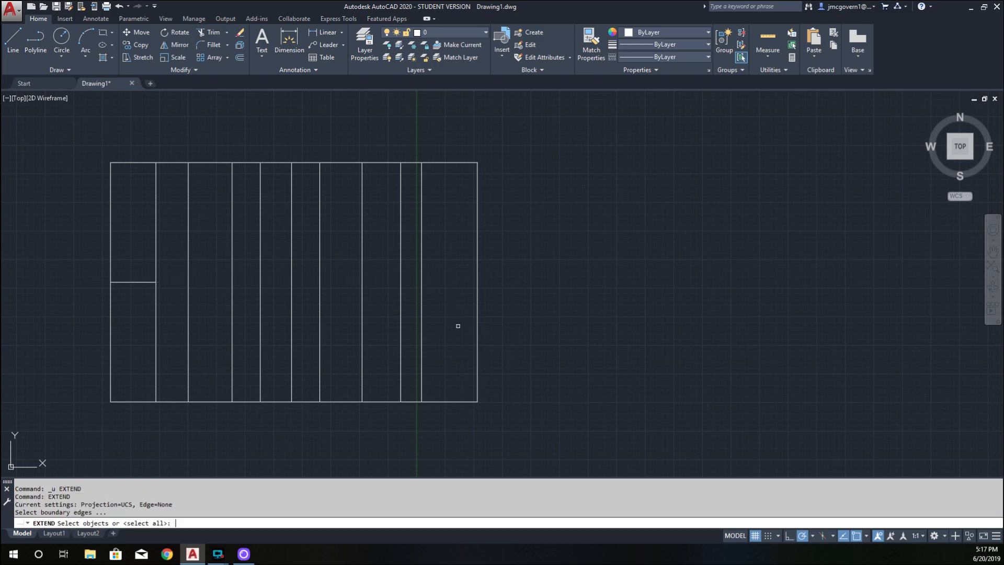
pyautogui.click(477, 305)
pyautogui.press('Return')
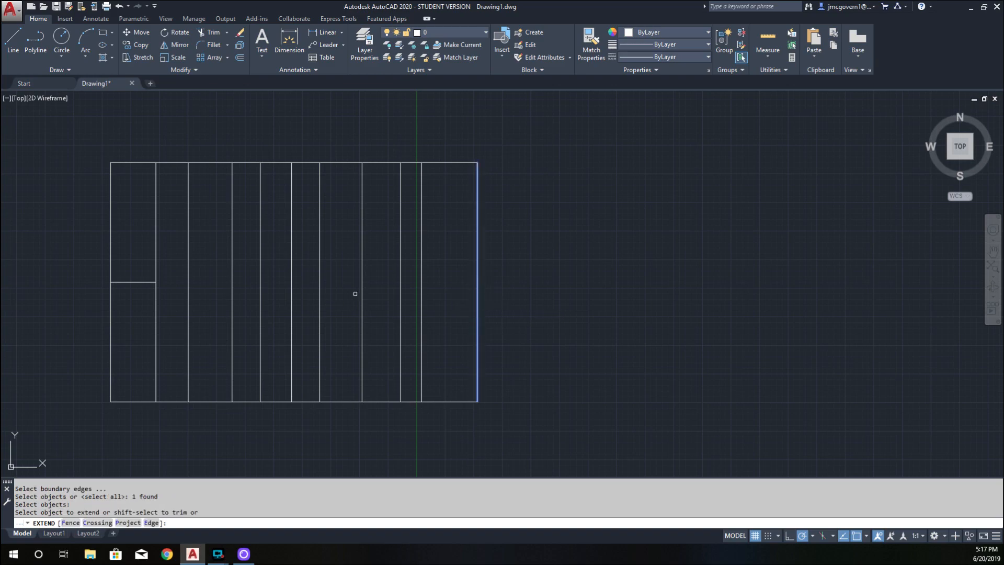
pyautogui.click(166, 256)
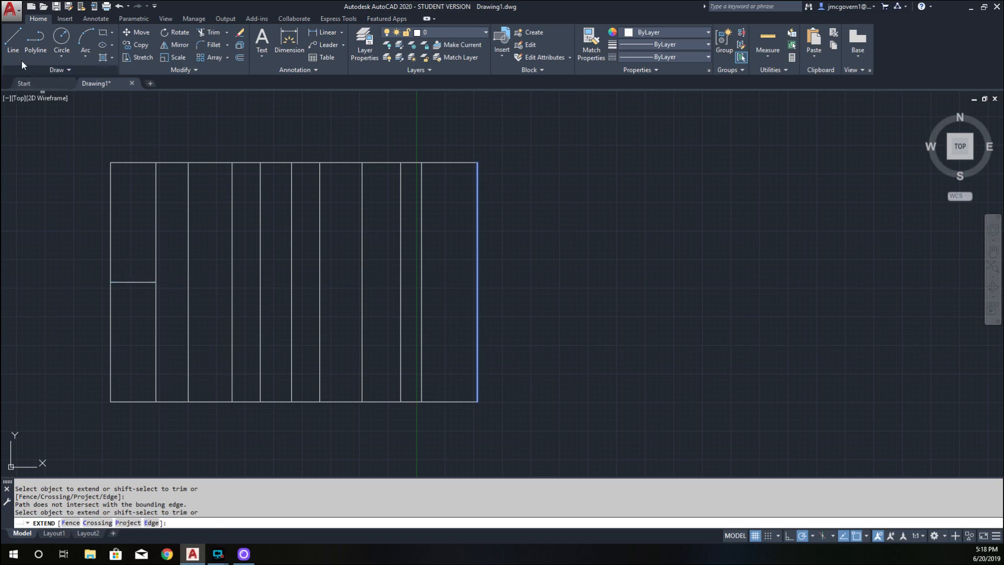
# Draw a separate vertical line outside the rectangle, to the left of its left edge and spanning the horizontal line's height
pyautogui.click(13, 37)
pyautogui.click(64, 204)
pyautogui.press('Escape')
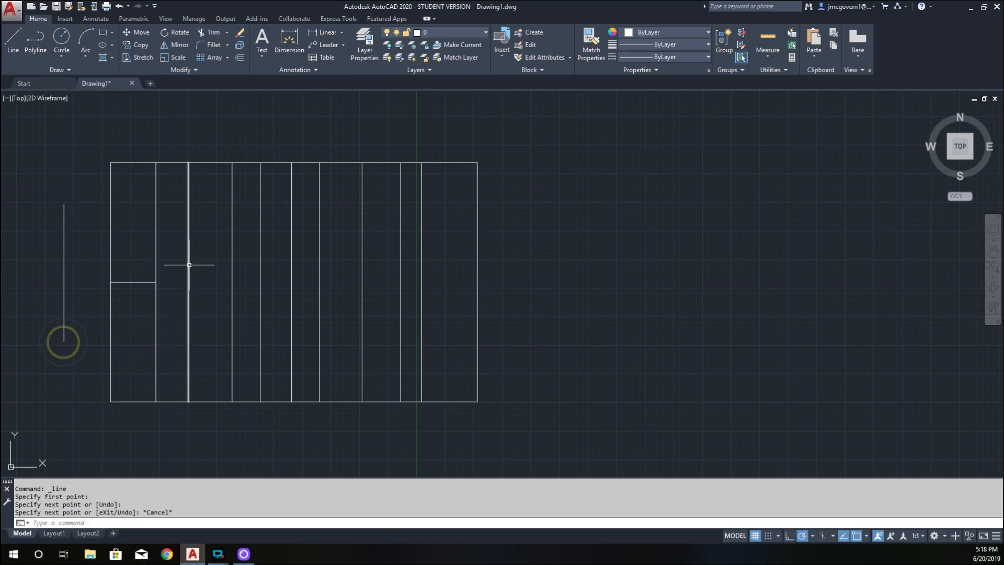
pyautogui.write('ex')
pyautogui.press('Return')
pyautogui.press('Return')
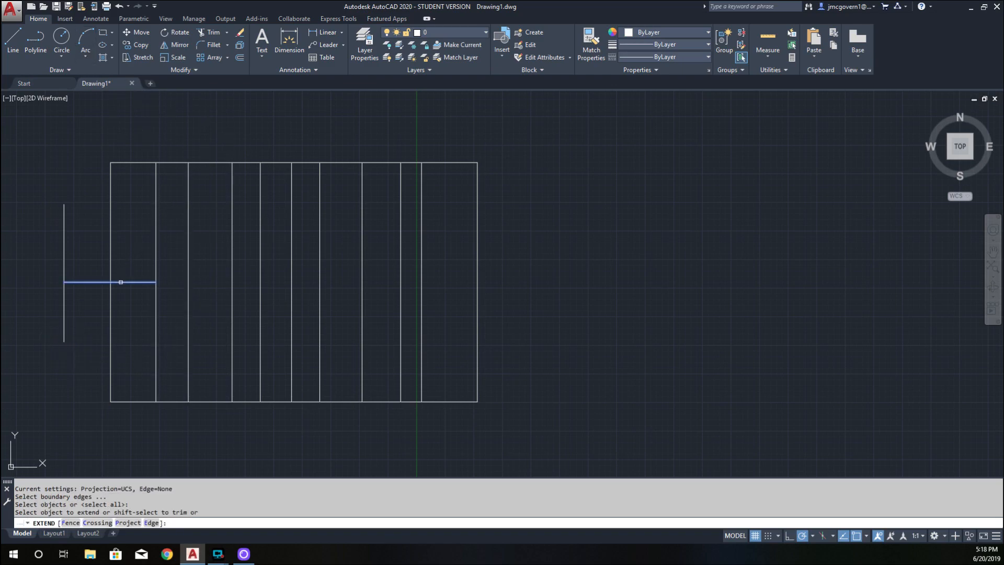
pyautogui.press('Escape')
# Extend the right end of the short horizontal line straight to the rectangle's right edge, using only that edge as the boundary
pyautogui.write('exten')
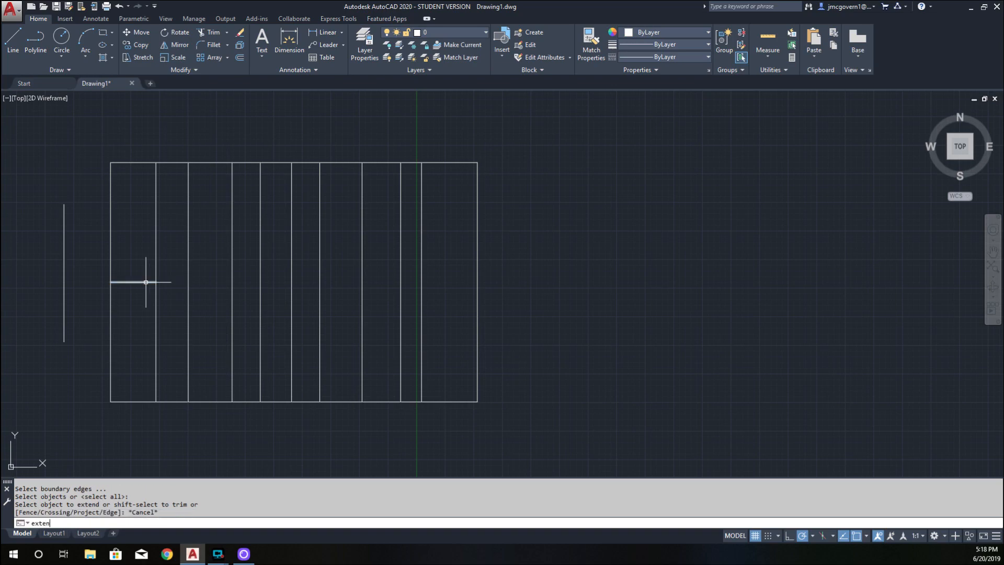
pyautogui.press('Return')
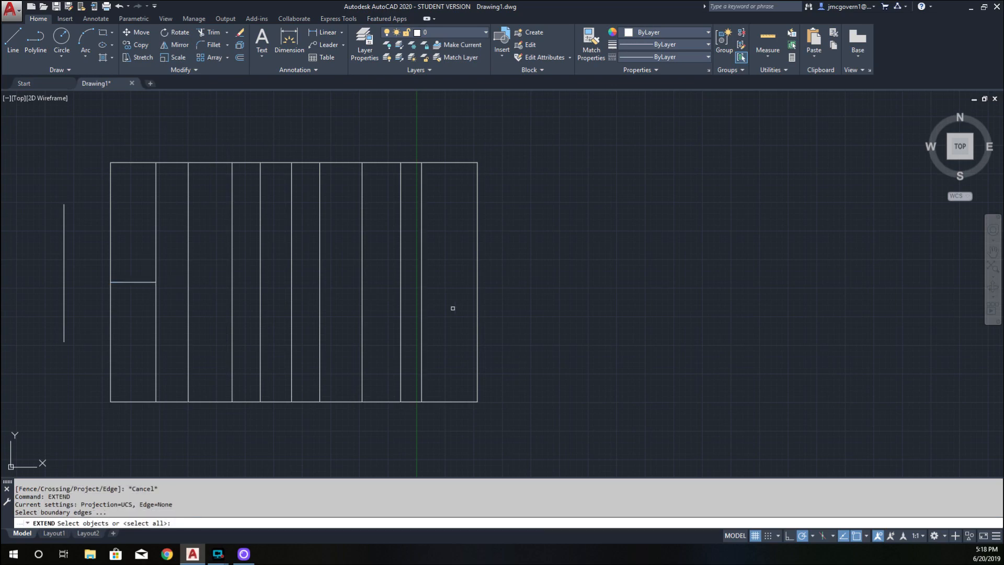
pyautogui.click(477, 294)
pyautogui.press('Return')
pyautogui.click(125, 281)
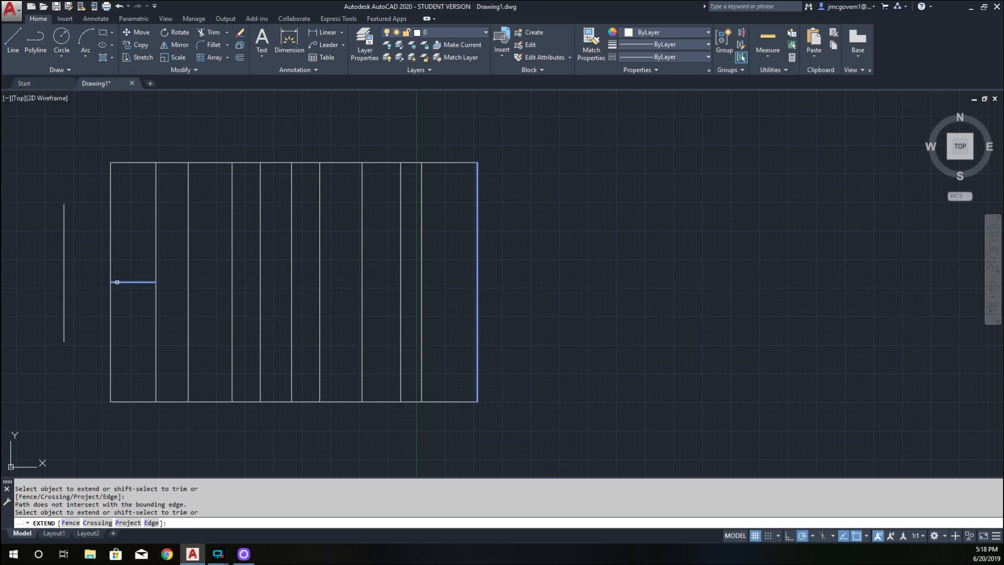
pyautogui.click(149, 281)
pyautogui.press('Escape')
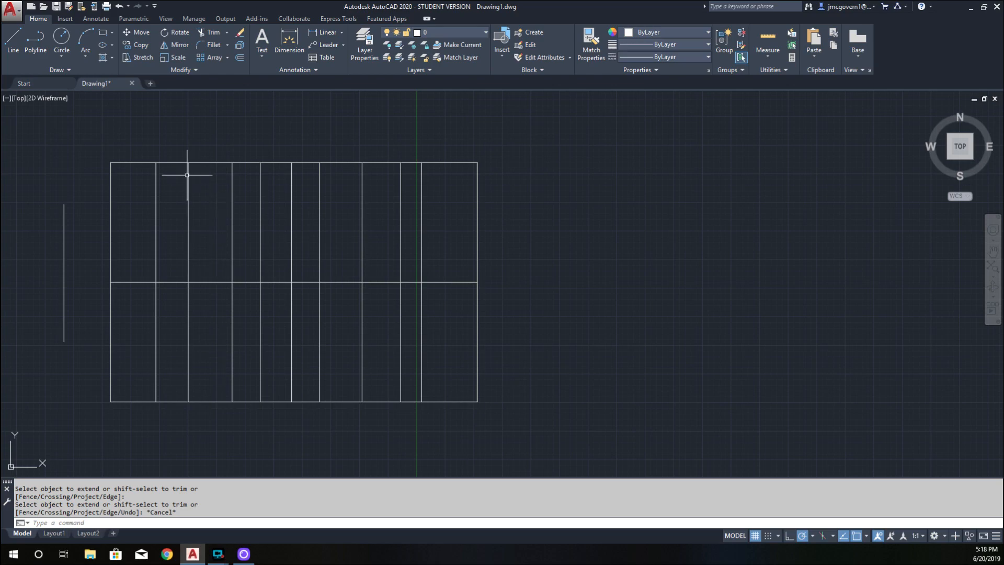
# Erase all the lines in the drawing, including the separate vertical line outside the rectangle
pyautogui.press('Escape')
pyautogui.click(20, 132)
pyautogui.click(517, 426)
pyautogui.press('Delete')
# Draw a rectangle with its first corner at 0,0 and its opposite corner at 10,7
pyautogui.middleClick(518, 424)
pyautogui.middleClick(518, 424)
pyautogui.middleClick(502, 302)
pyautogui.middleClick(501, 303)
pyautogui.moveTo(257, 400); pyautogui.dragTo(536, 253, button='middle')
pyautogui.moveTo(560, 317); pyautogui.dragTo(247, 287, button='middle')
pyautogui.moveTo(295, 261); pyautogui.dragTo(323, 308, button='middle')
pyautogui.scroll(2, 271, 269)
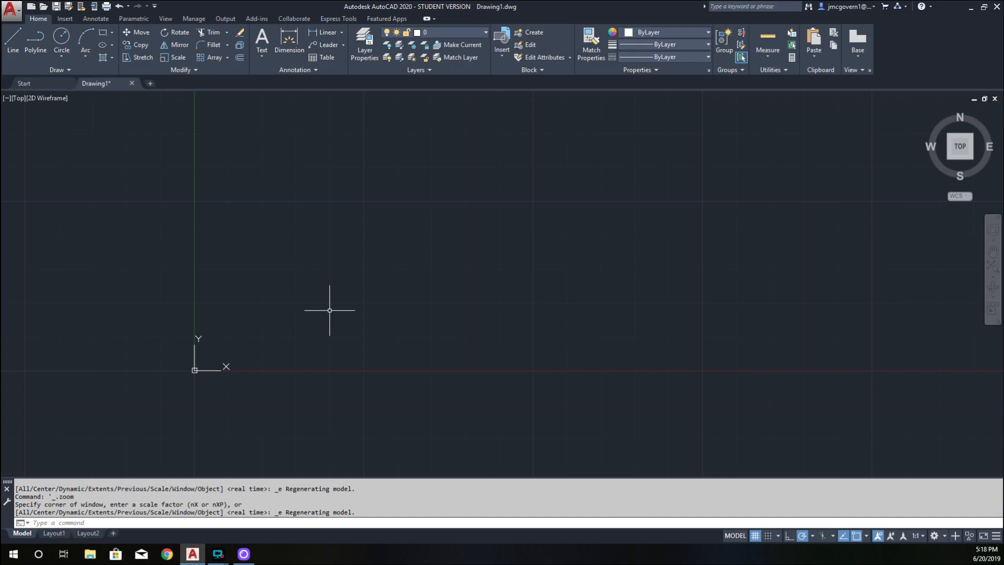
pyautogui.write('rectangle')
pyautogui.press('Return')
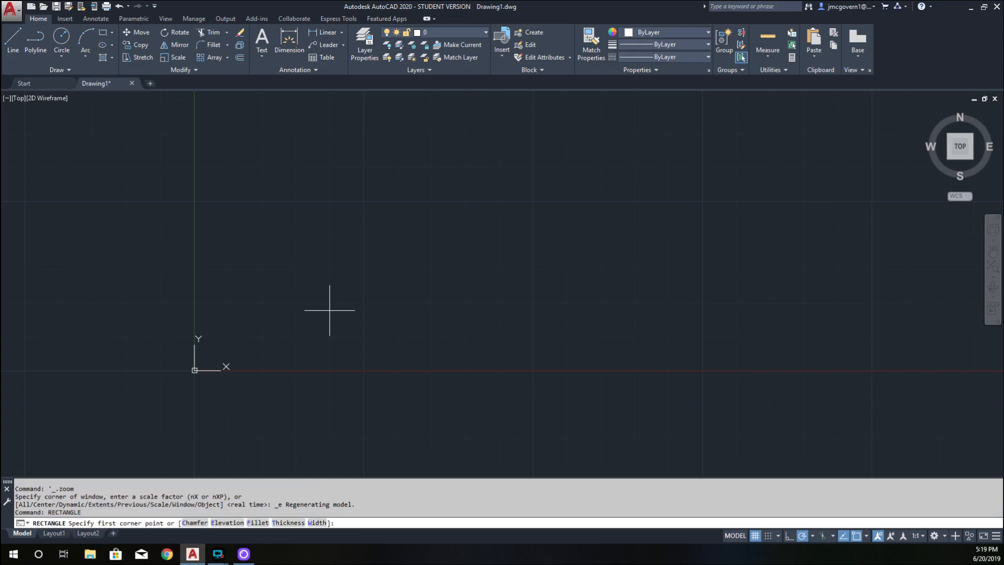
pyautogui.write('0,0')
pyautogui.press('Return')
pyautogui.write('10,7')
pyautogui.press('Return')
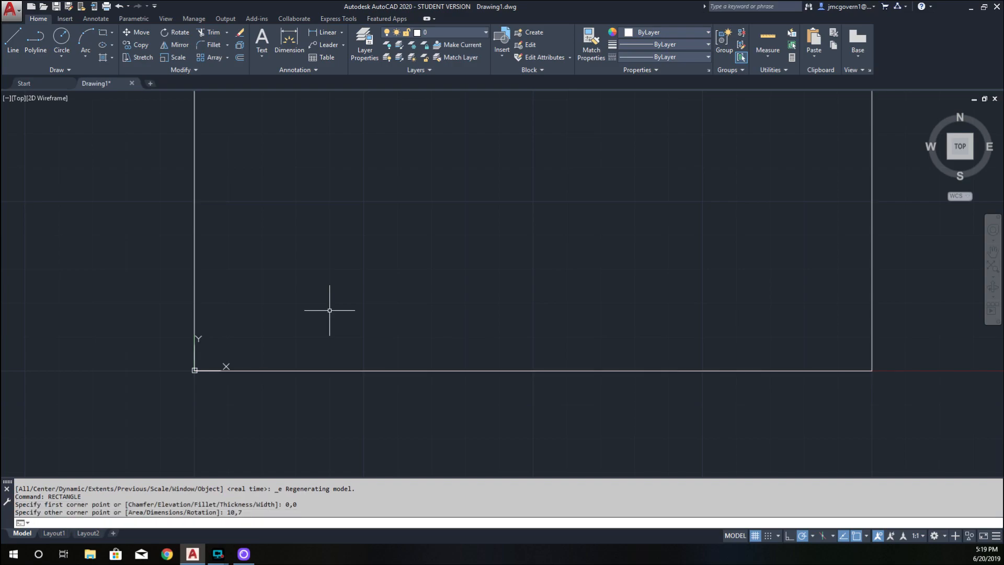
pyautogui.scroll(-4, 325, 291)
pyautogui.click(987, 270)
pyautogui.scroll(-2, 372, 307)
pyautogui.click(9, 15)
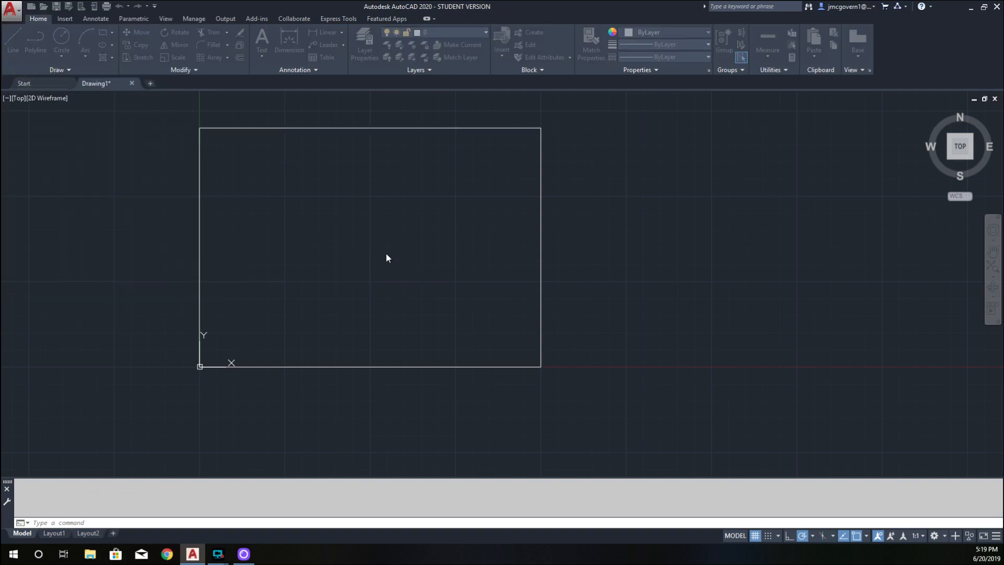
pyautogui.hotkey('ctrl', 'n')
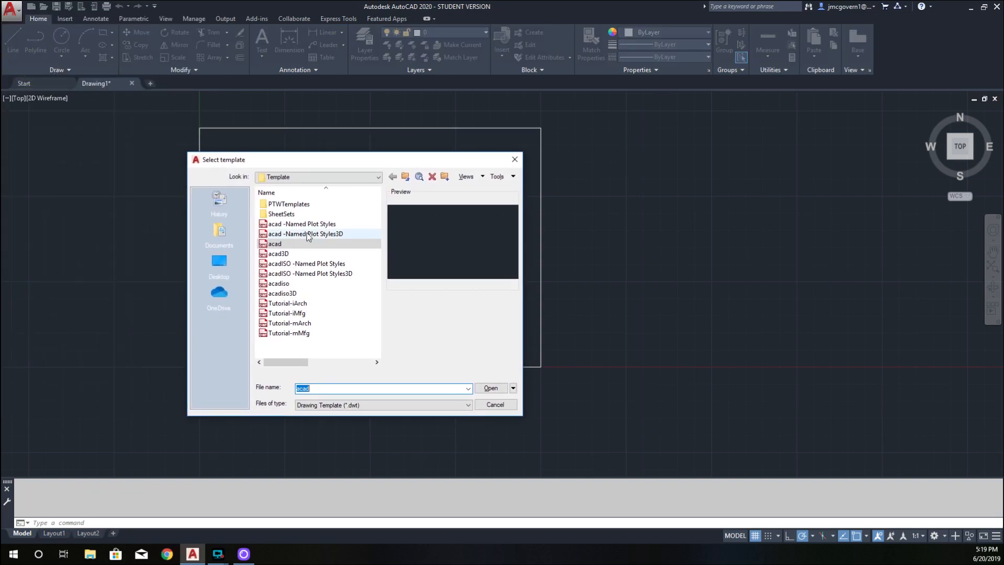
pyautogui.click(495, 404)
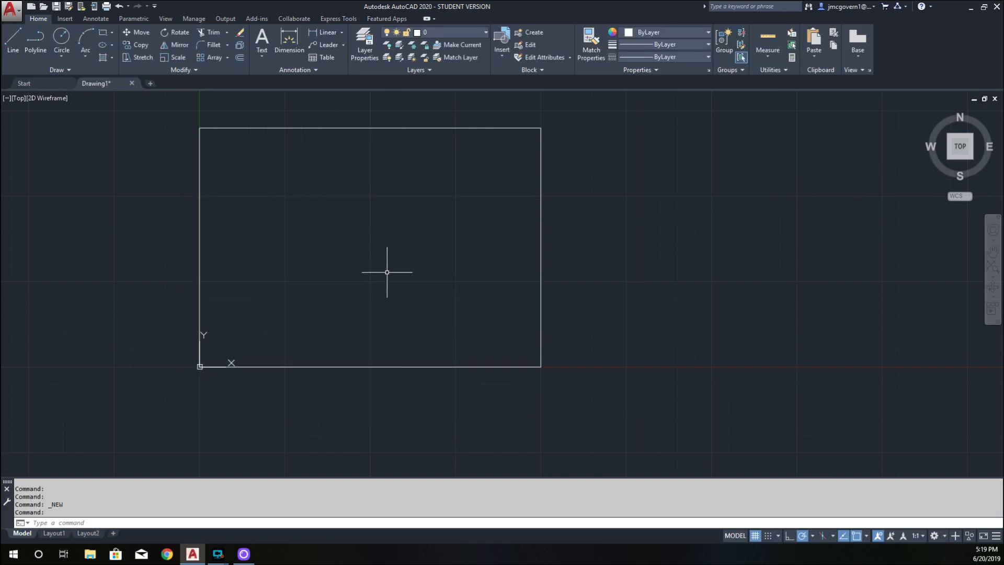
# Draw a closed square of lines inside the rectangle through the points 2,2, 4,2, 4,4 and 2,4
pyautogui.click(12, 44)
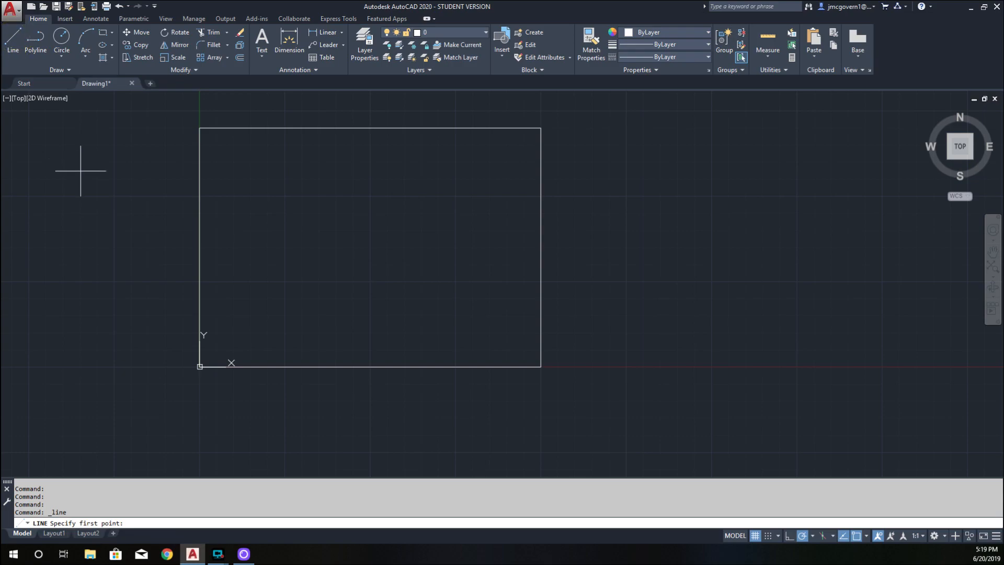
pyautogui.write('2,2')
pyautogui.press('Return')
pyautogui.write('4,2')
pyautogui.press('Return')
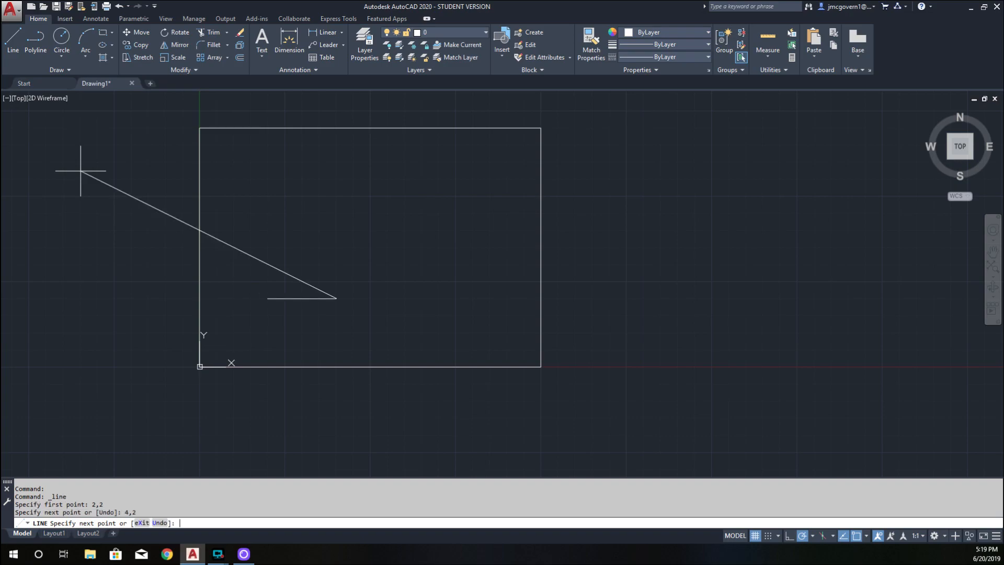
pyautogui.write('4,4')
pyautogui.press('Return')
pyautogui.write('2,4')
pyautogui.press('Return')
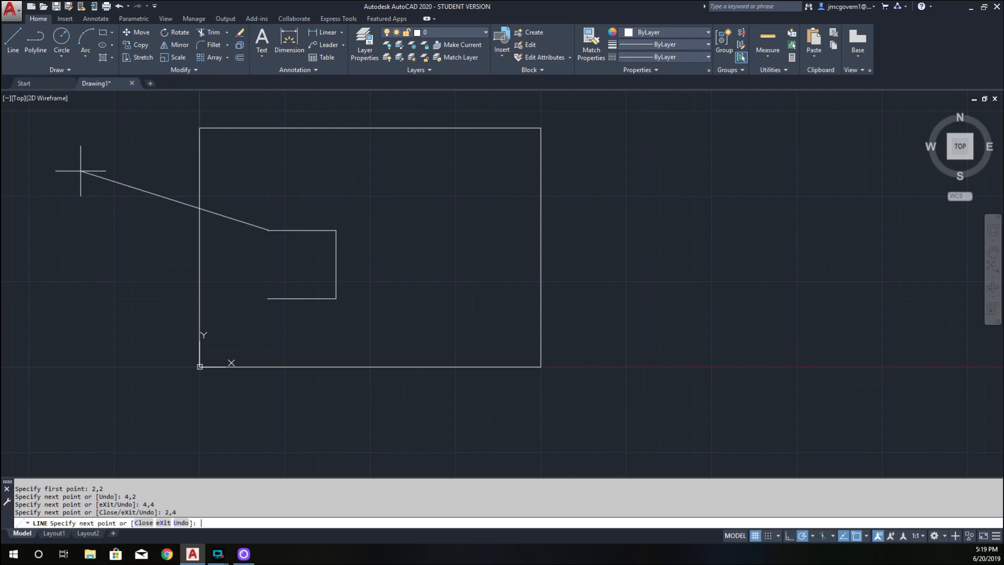
pyautogui.write('c')
pyautogui.press('Return')
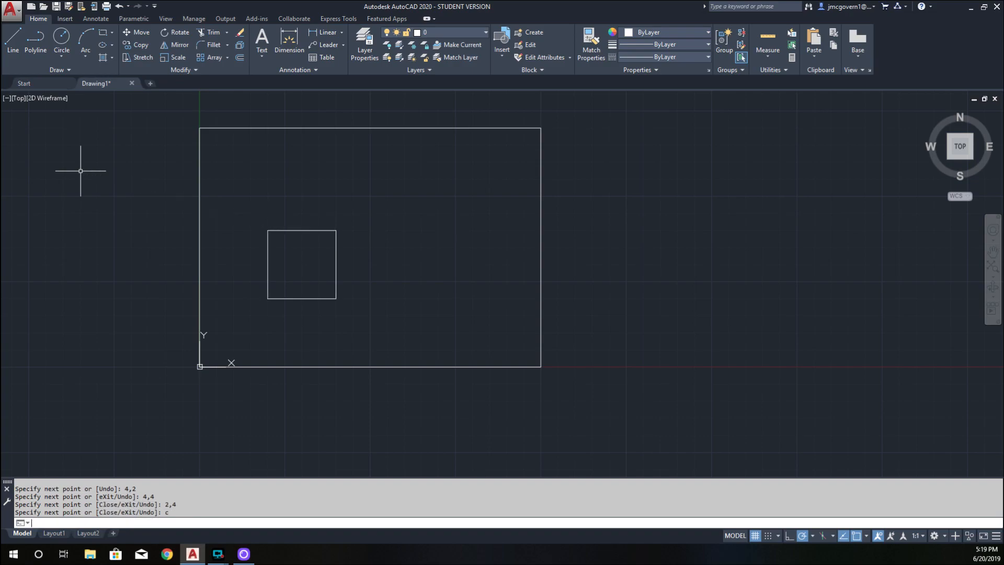
pyautogui.press('Return')
pyautogui.press('Escape')
# Copy the square straight up by @2<90, using its upper right corner as the base point
pyautogui.moveTo(470, 273); pyautogui.dragTo(371, 294, button='middle')
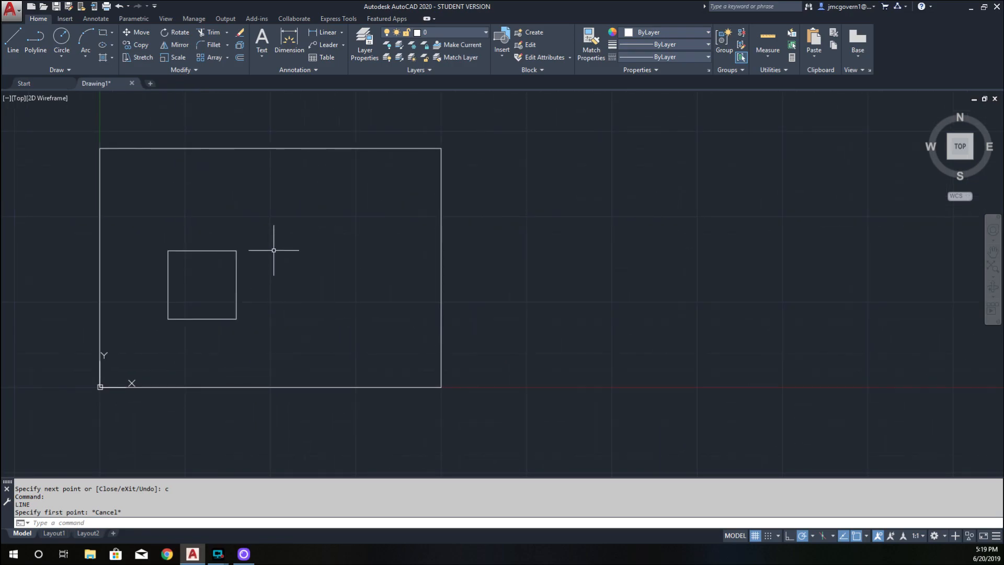
pyautogui.click(265, 237)
pyautogui.click(148, 325)
pyautogui.write('move')
pyautogui.press('BackSpace')
pyautogui.press('BackSpace')
pyautogui.press('BackSpace')
pyautogui.press('BackSpace')
pyautogui.write('copy')
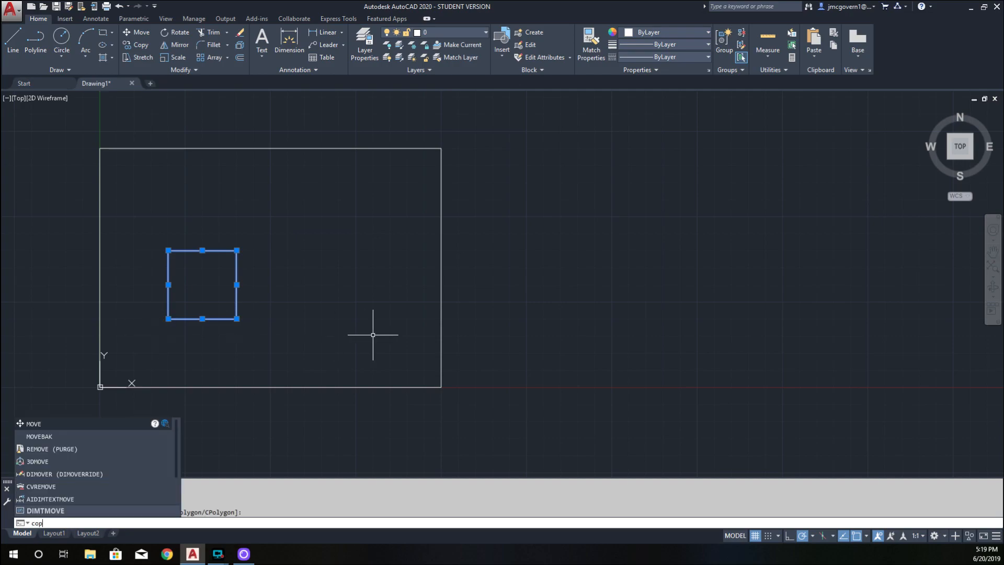
pyautogui.press('Return')
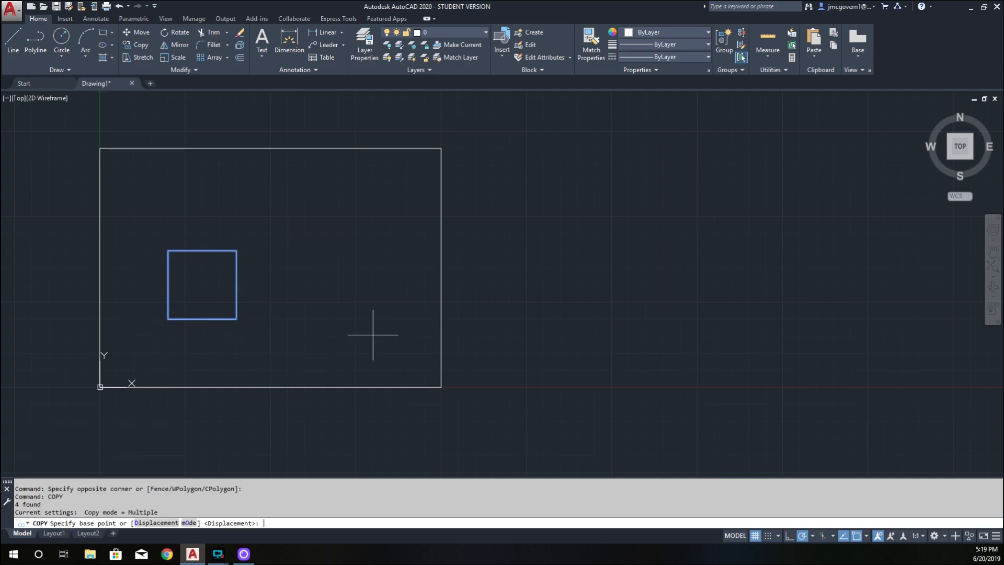
pyautogui.click(237, 251)
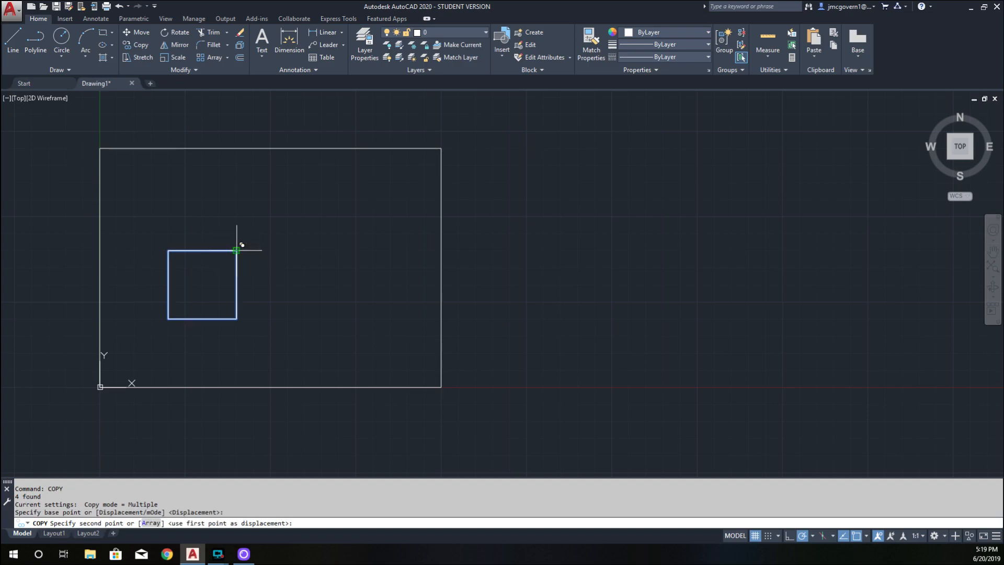
pyautogui.write('@2<90')
pyautogui.press('Return')
pyautogui.press('Escape')
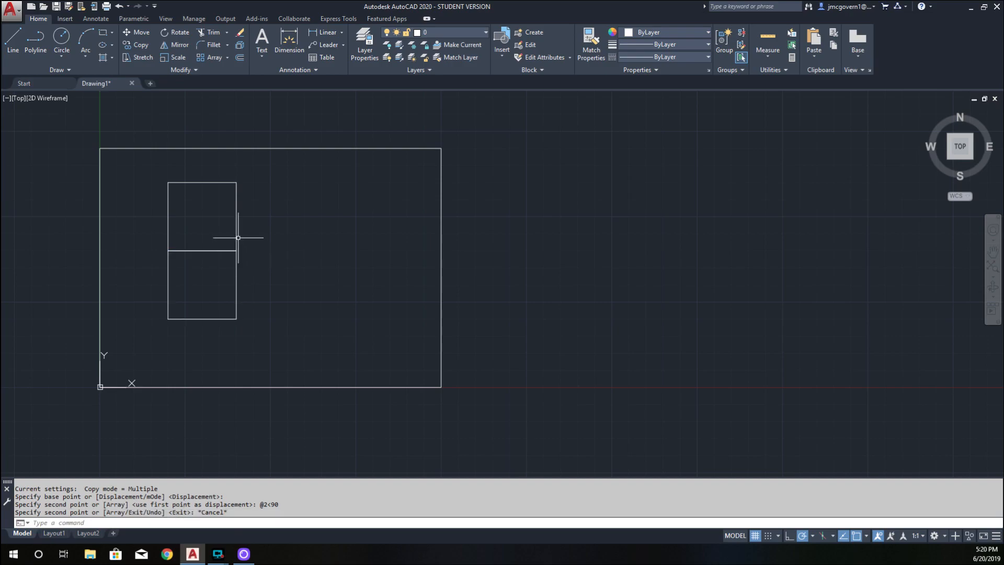
# Move everything enclosed by a window around the upper square 3 units to the right, and undo the move
pyautogui.click(155, 173)
pyautogui.click(252, 246)
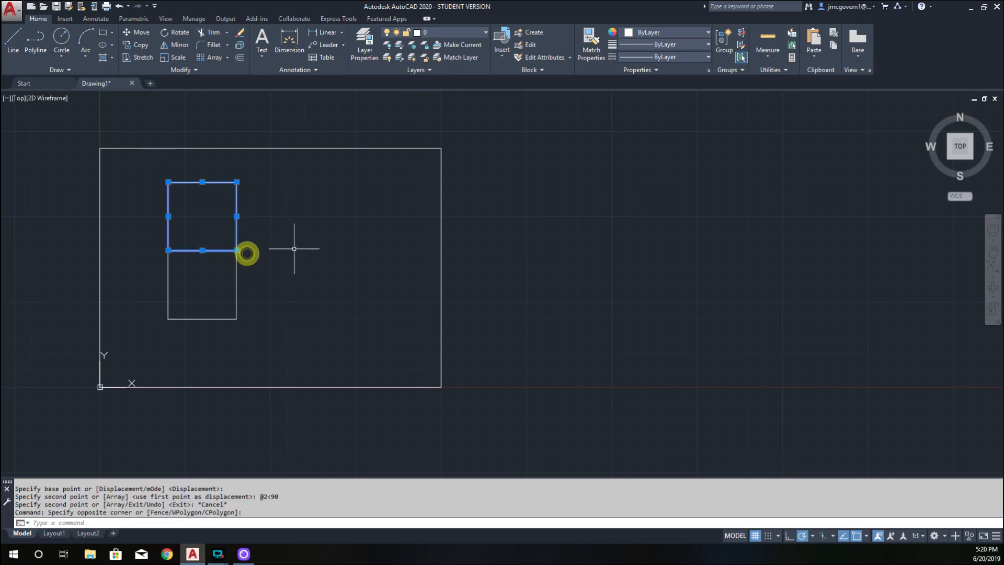
pyautogui.write('move')
pyautogui.press('Return')
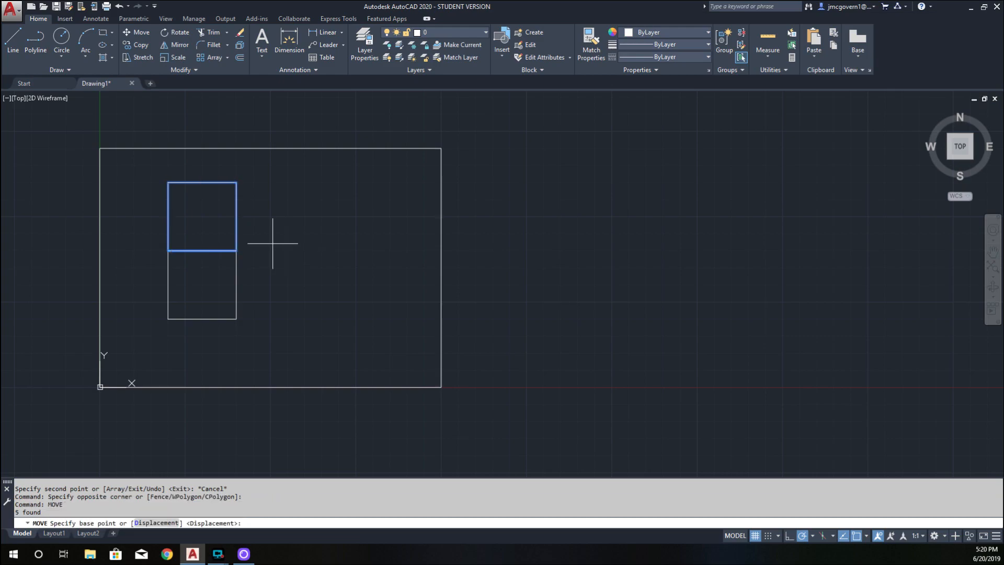
pyautogui.click(236, 216)
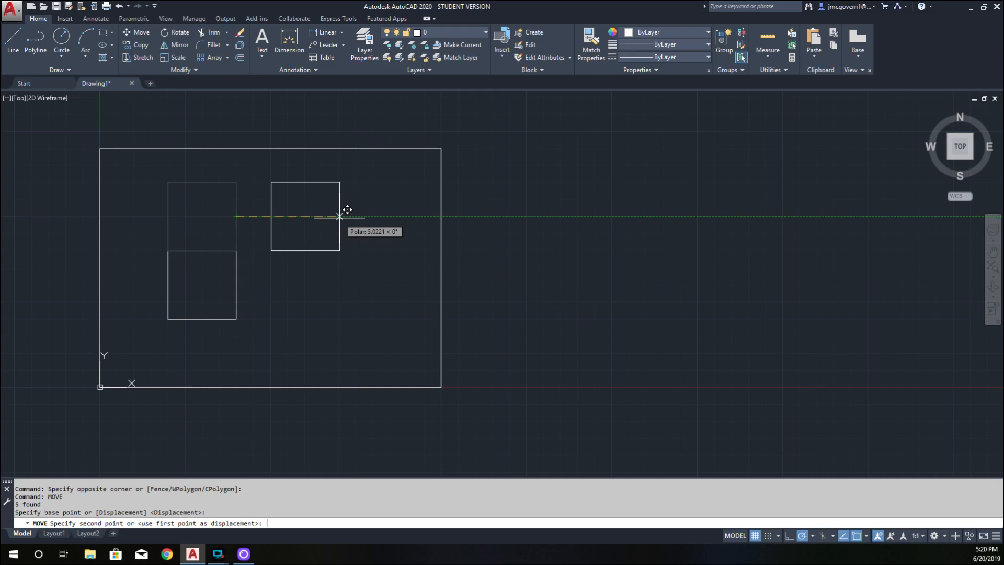
pyautogui.write('3')
pyautogui.press('Return')
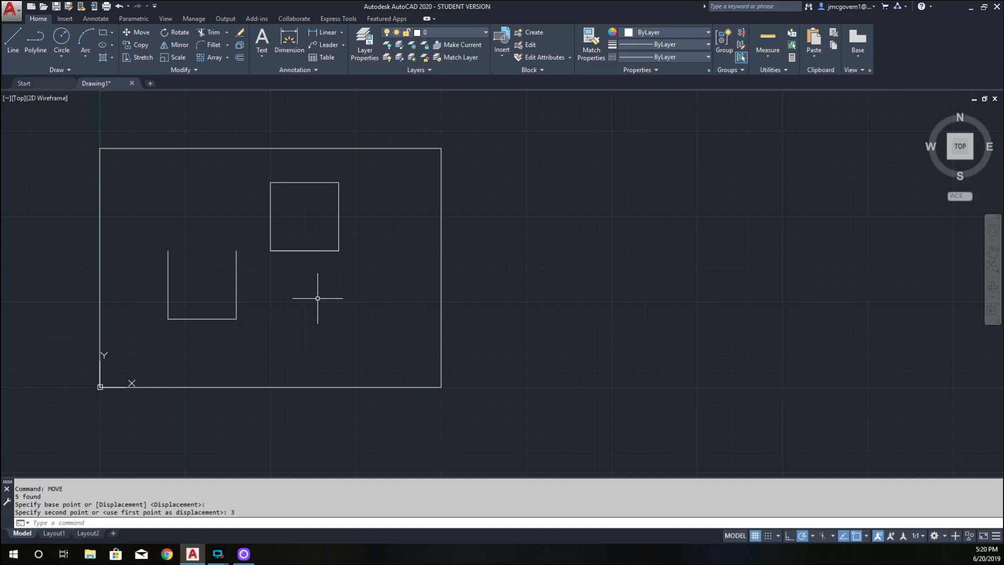
pyautogui.hotkey('ctrl', 'z')
# Erase the two overlapping lines between the squares one after the other, and undo both erasures
pyautogui.click(151, 177)
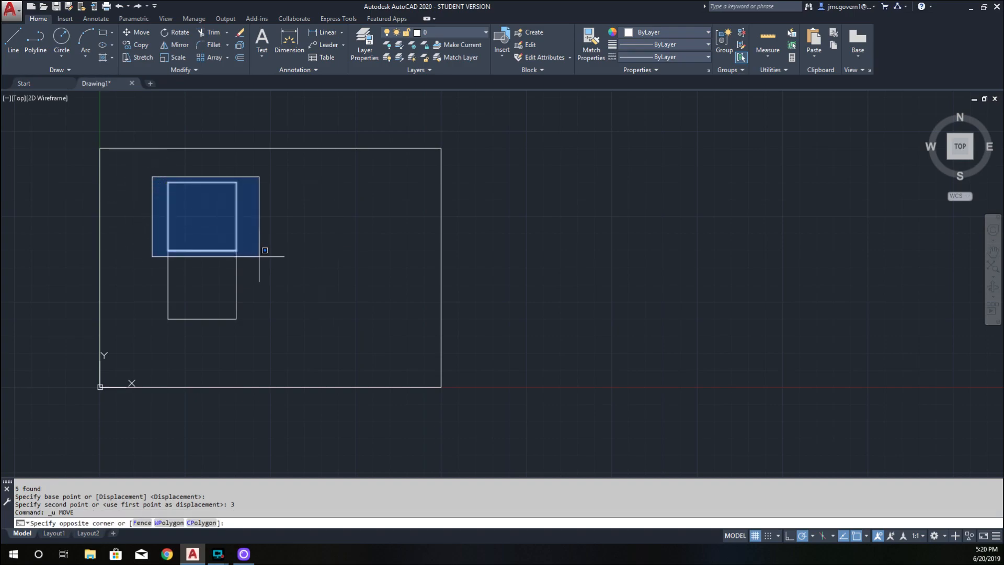
pyautogui.click(155, 225)
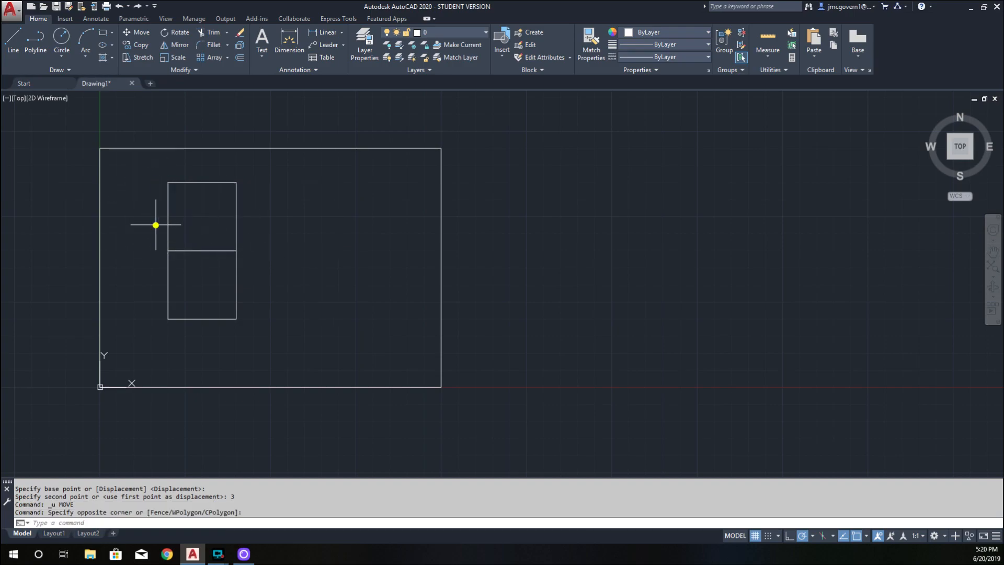
pyautogui.click(211, 251)
pyautogui.press('Delete')
pyautogui.click(211, 250)
pyautogui.press('Delete')
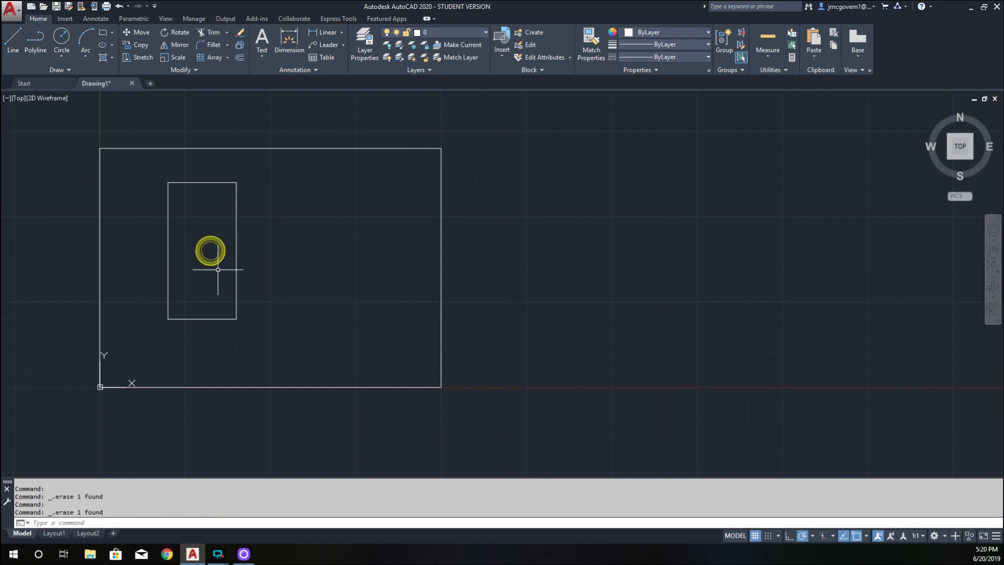
pyautogui.hotkey('ctrl', 'z')
pyautogui.hotkey('ctrl', 'z')
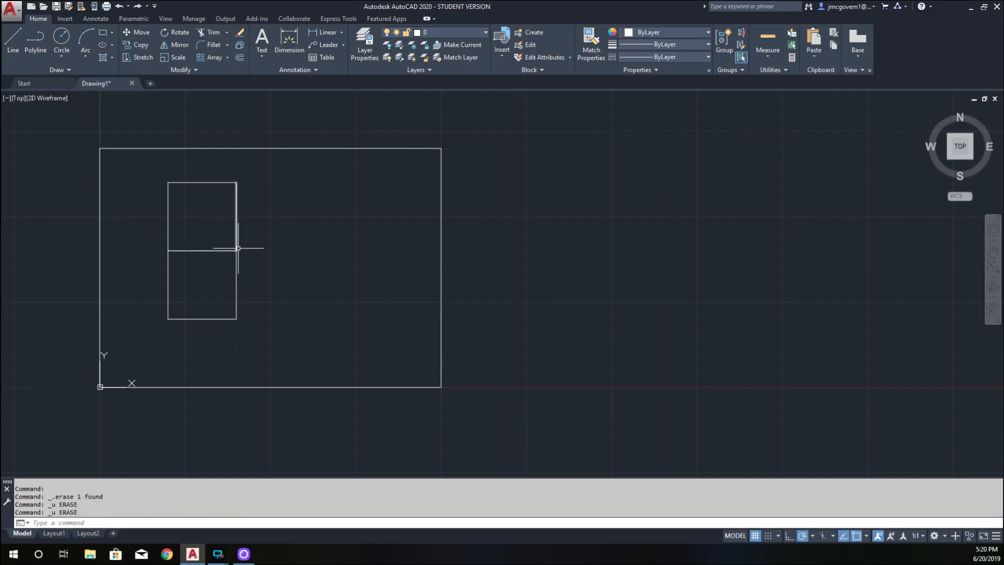
# Erase only one of the overlapping lines between the two squares, and undo the erasure
pyautogui.click(209, 251)
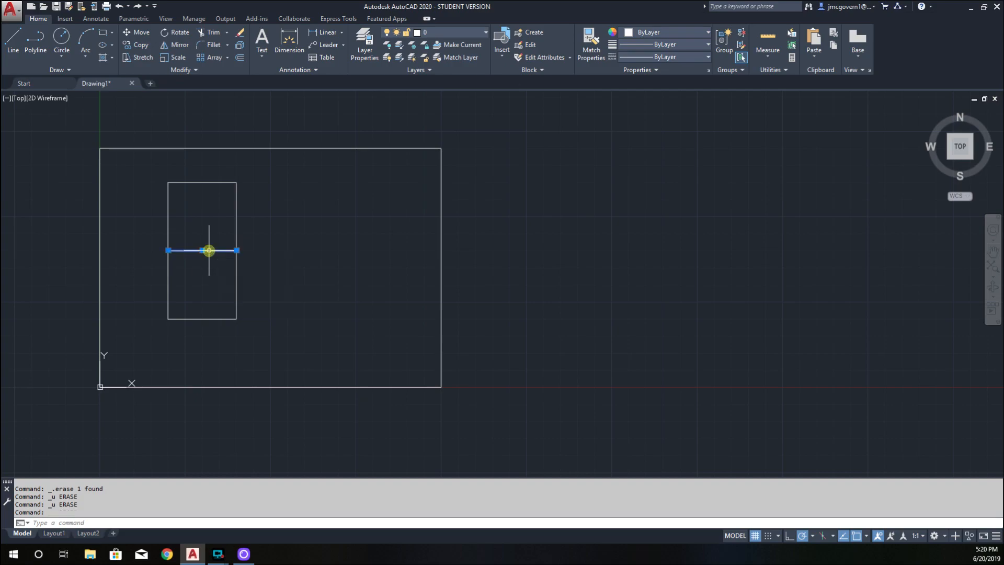
pyautogui.press('Delete')
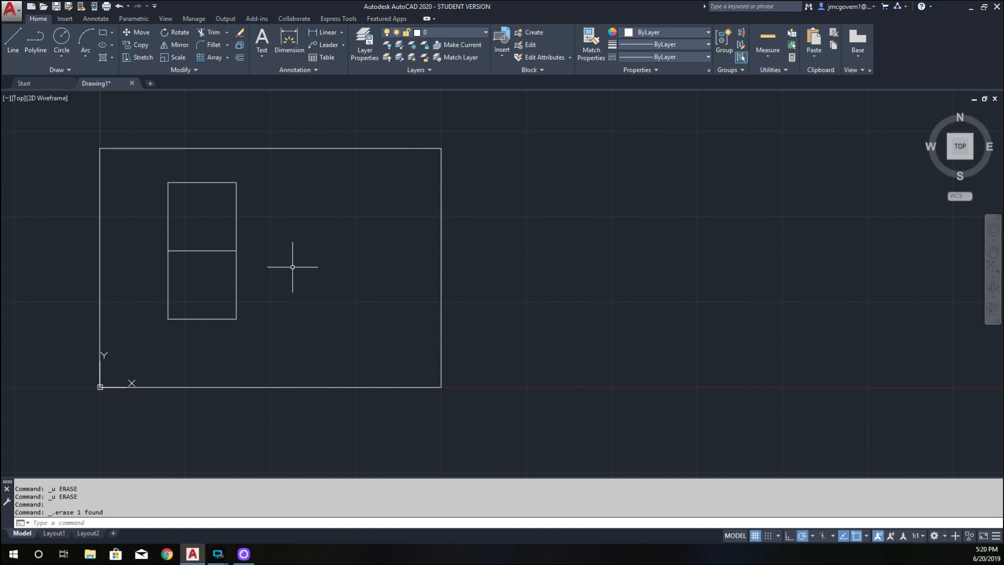
pyautogui.hotkey('ctrl', 'z')
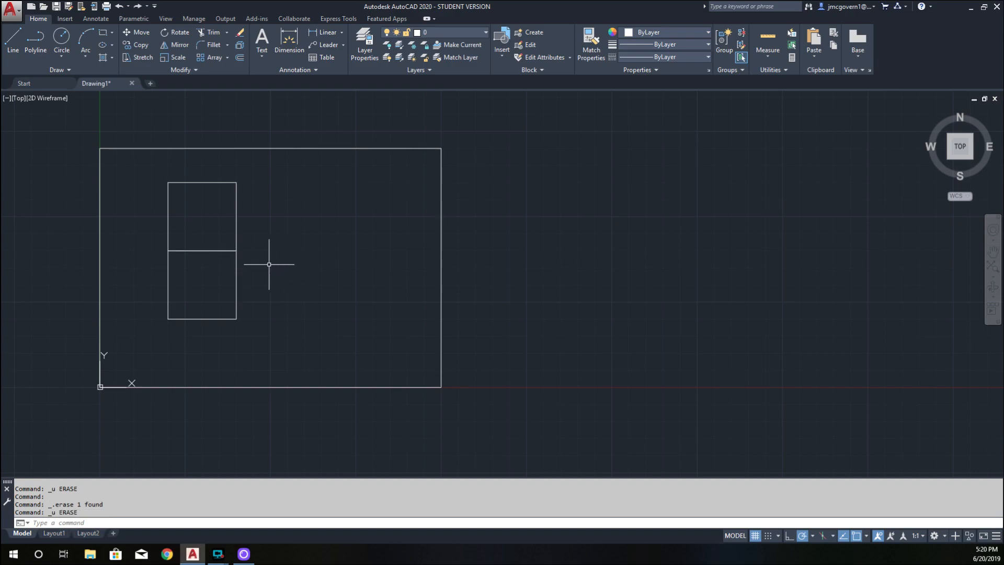
# Draw a short line over the left edge from the upper square's upper left corner, and test a window selection around that square
pyautogui.click(159, 176)
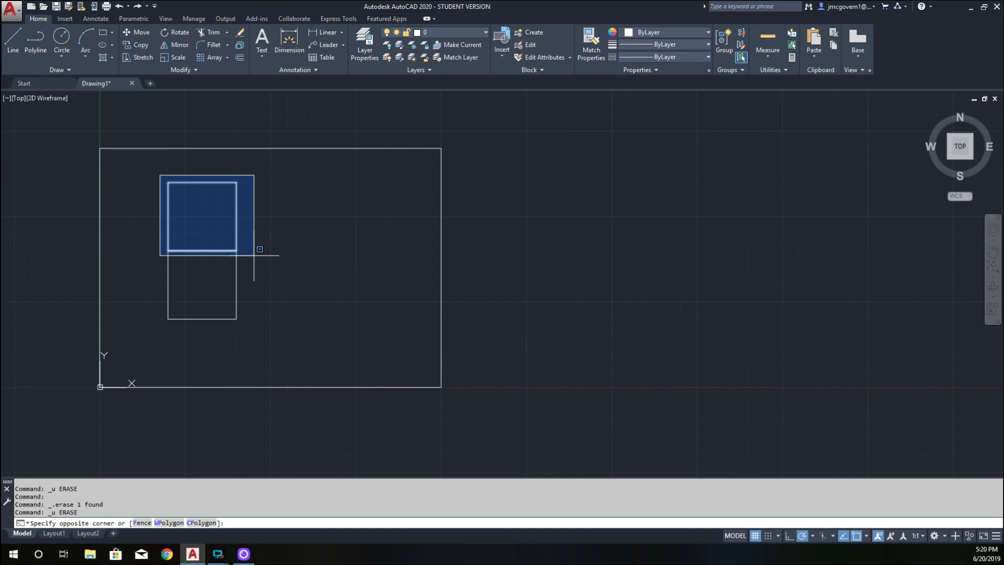
pyautogui.press('Escape')
pyautogui.click(13, 39)
pyautogui.click(168, 182)
pyautogui.click(169, 203)
pyautogui.press('Escape')
pyautogui.click(153, 167)
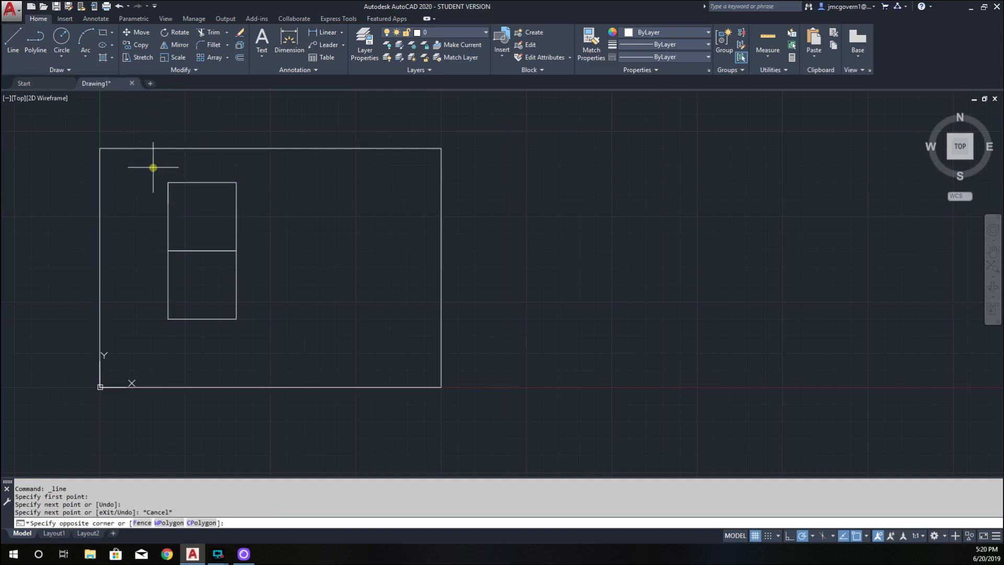
pyautogui.click(242, 252)
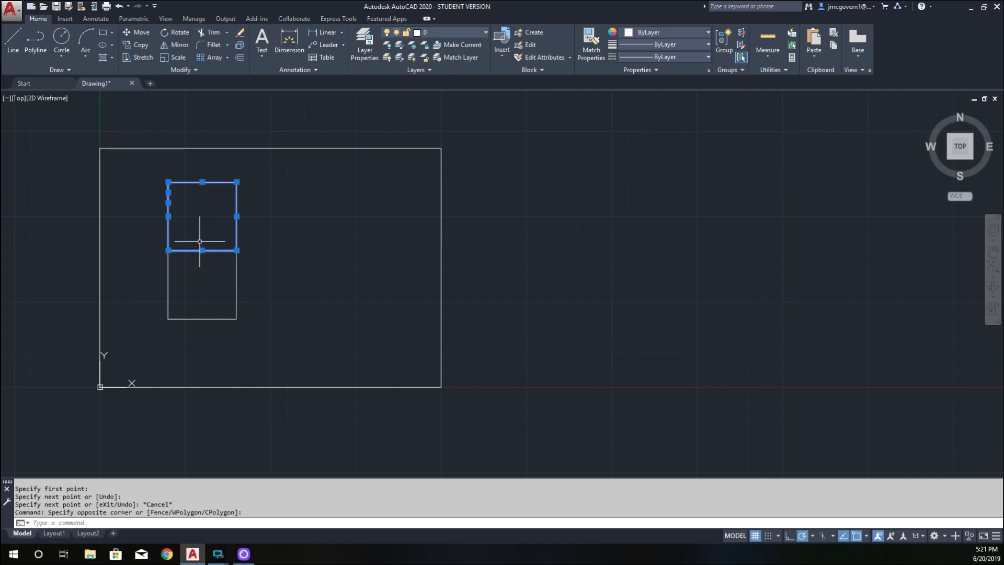
pyautogui.press('Escape')
# Erase the short line overlapping the upper square's left edge, selecting it with a small window around it
pyautogui.click(160, 175)
pyautogui.click(179, 202)
pyautogui.click(164, 172)
pyautogui.click(179, 209)
pyautogui.press('Delete')
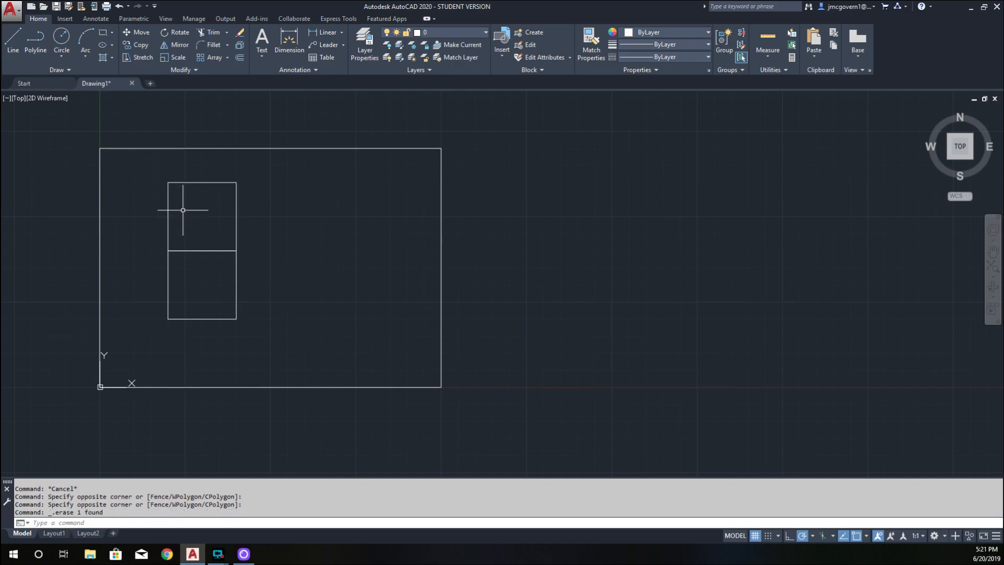
# Select the four edges of the upper square and move them 3 units horizontally to the right
pyautogui.click(152, 176)
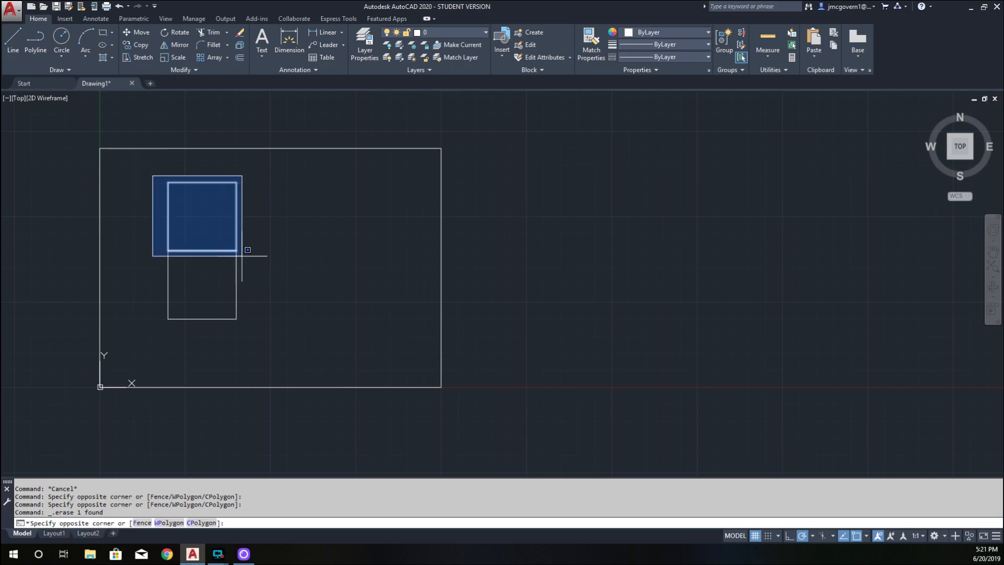
pyautogui.click(153, 211)
pyautogui.click(169, 203)
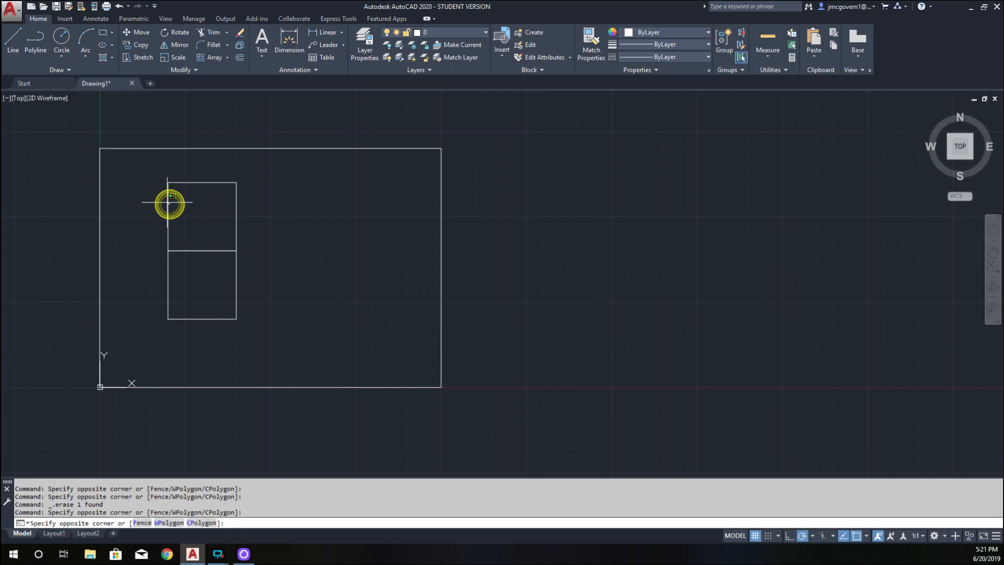
pyautogui.click(165, 202)
pyautogui.click(186, 183)
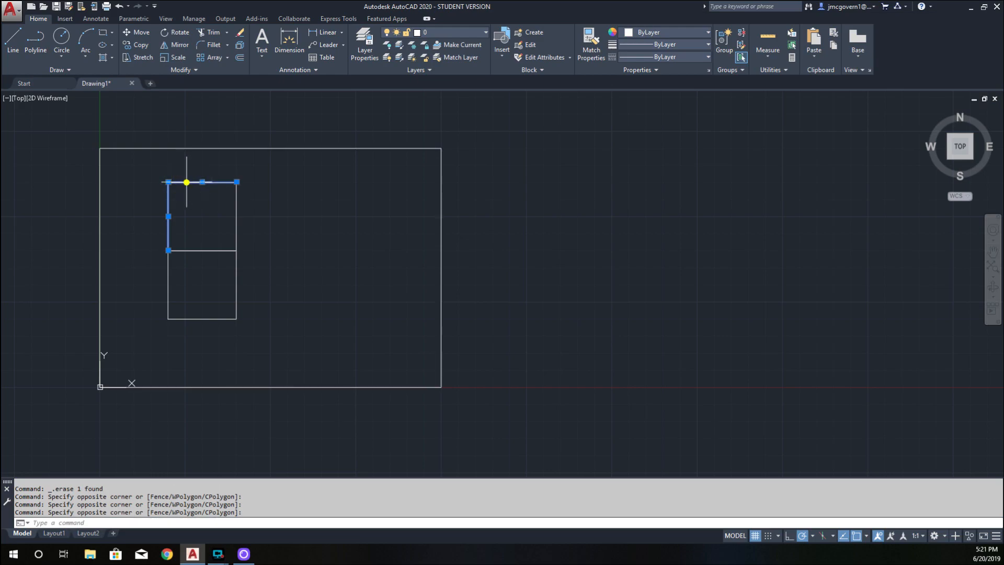
pyautogui.click(237, 210)
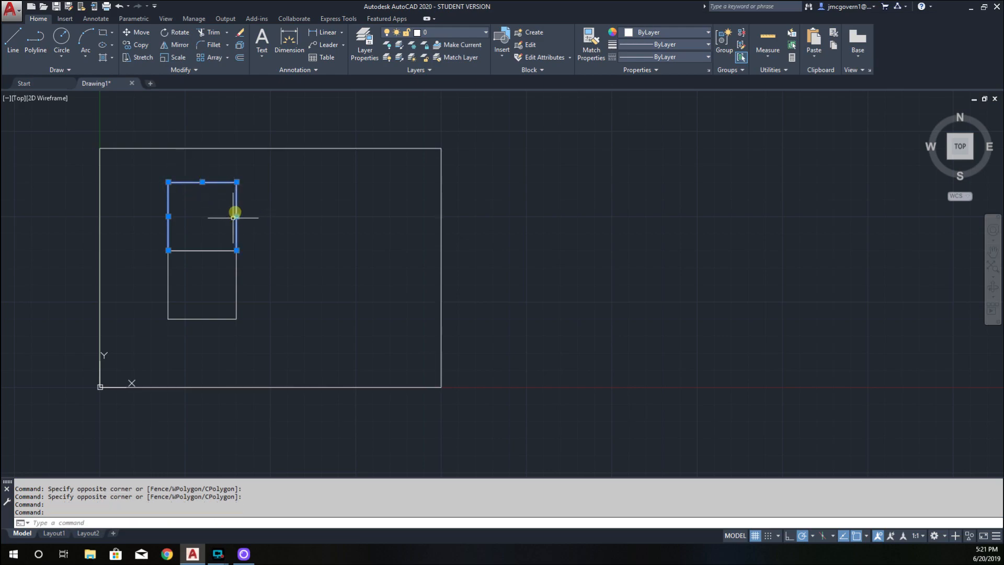
pyautogui.click(216, 249)
pyautogui.write('m')
pyautogui.press('Return')
pyautogui.click(244, 209)
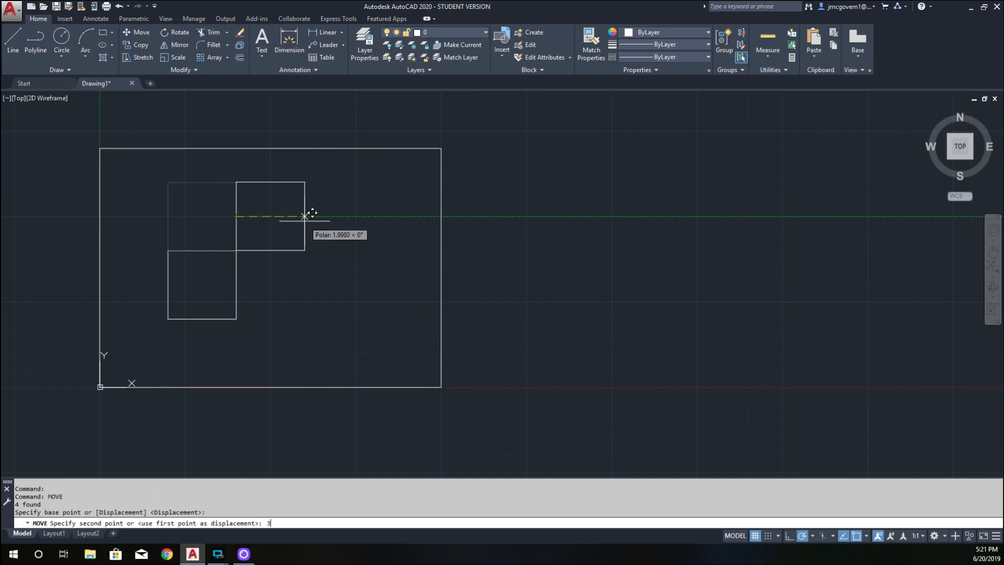
pyautogui.write('3')
pyautogui.press('Return')
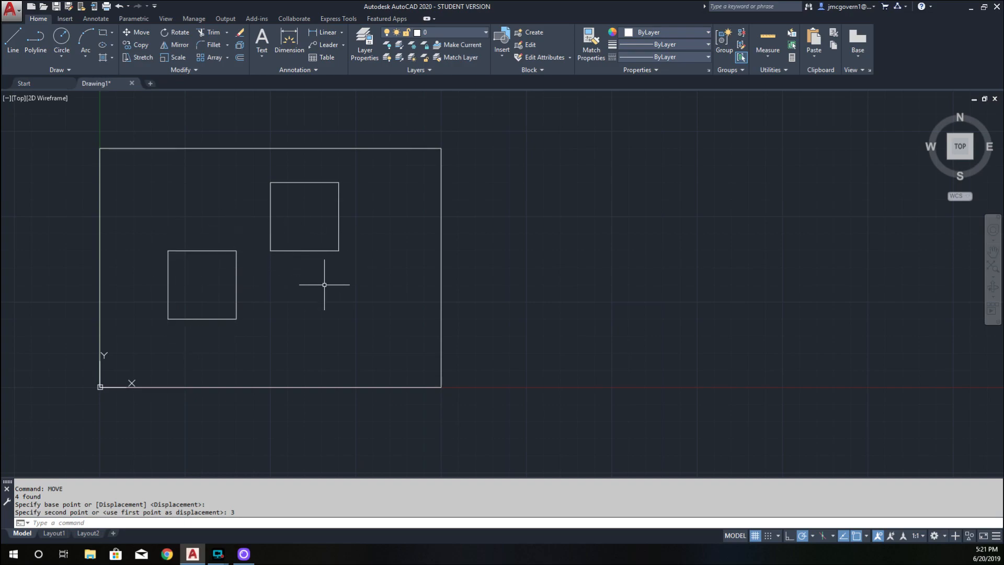
# Start a rotated square at 8,2 with two sides drawn to @1<45 and @1<135
pyautogui.click(17, 41)
pyautogui.click(13, 42)
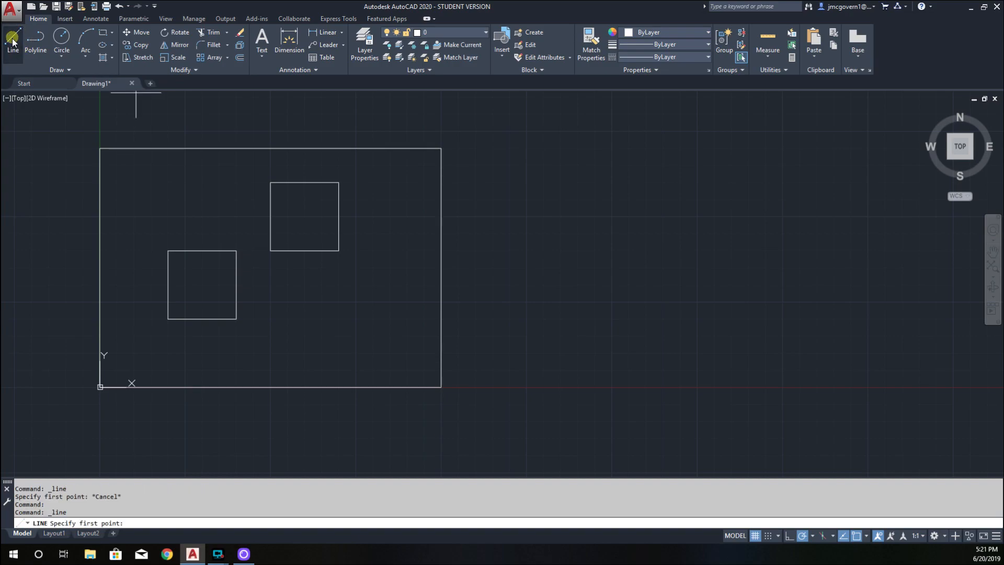
pyautogui.write('8,2')
pyautogui.press('Return')
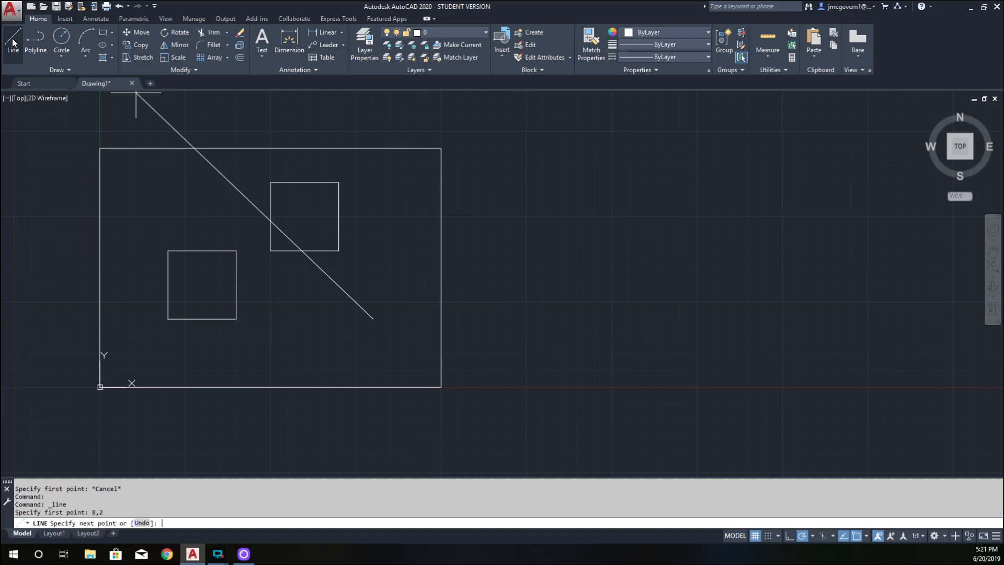
pyautogui.write('@1')
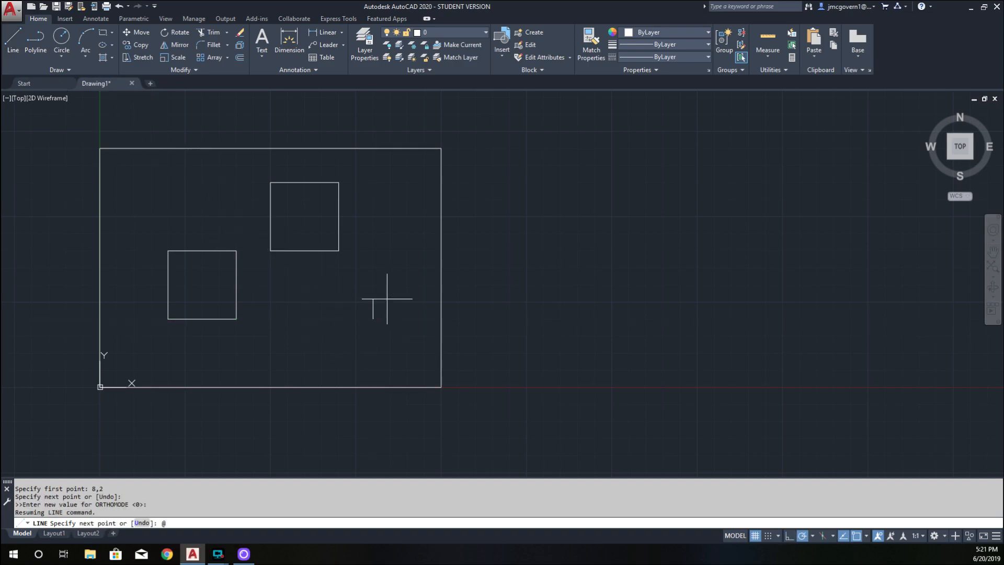
pyautogui.write('<45')
pyautogui.press('Return')
pyautogui.write('@1<135')
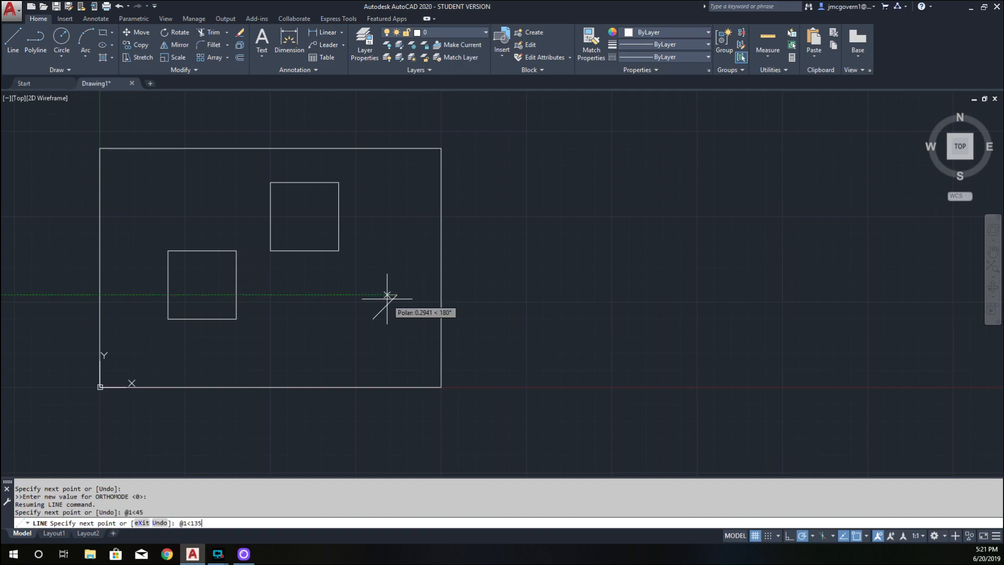
pyautogui.press('Return')
# Draw the rotated square's third side to @1<225 and close the shape
pyautogui.write('@1<')
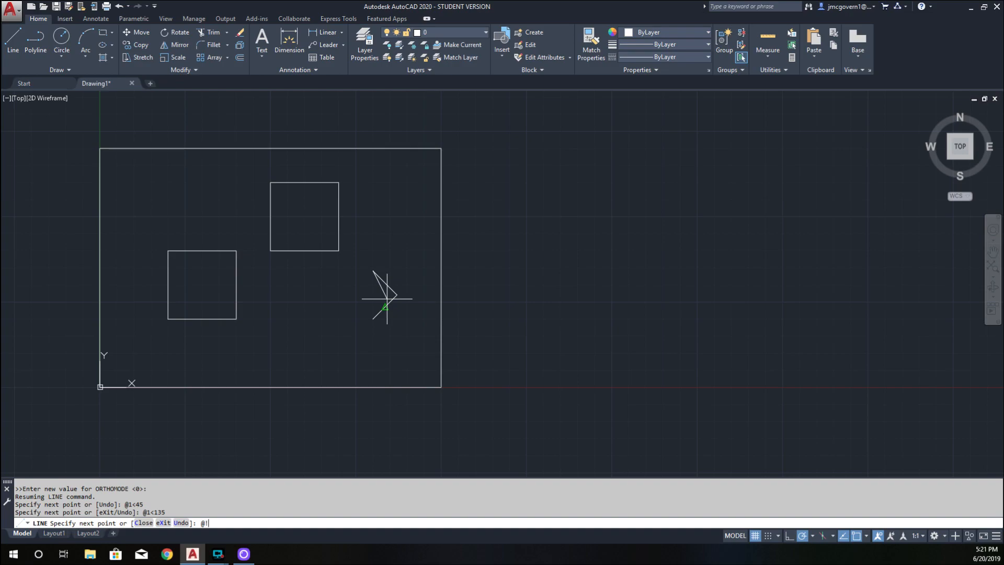
pyautogui.write('225')
pyautogui.press('Return')
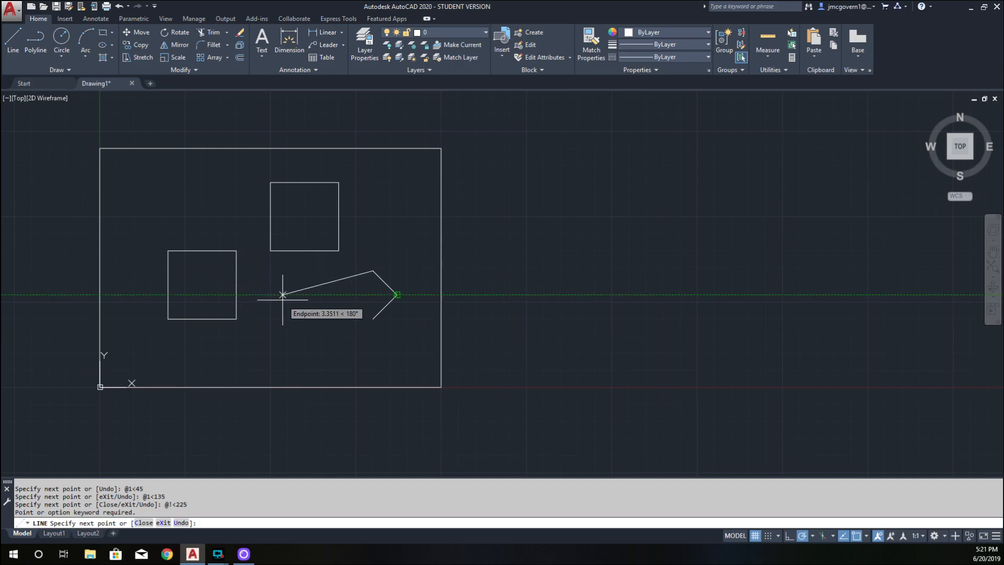
pyautogui.write('@1<225')
pyautogui.press('Return')
pyautogui.write('c')
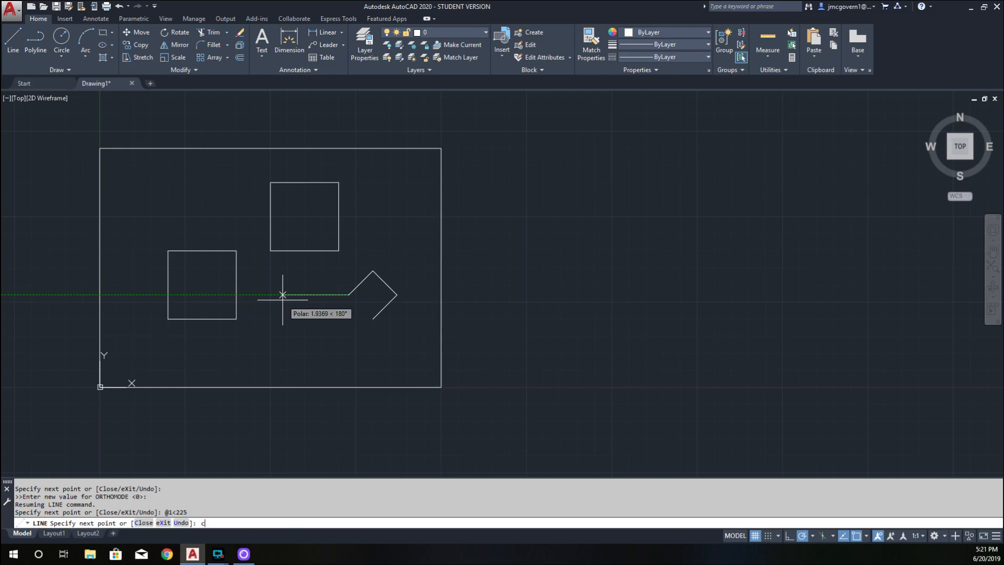
pyautogui.press('Return')
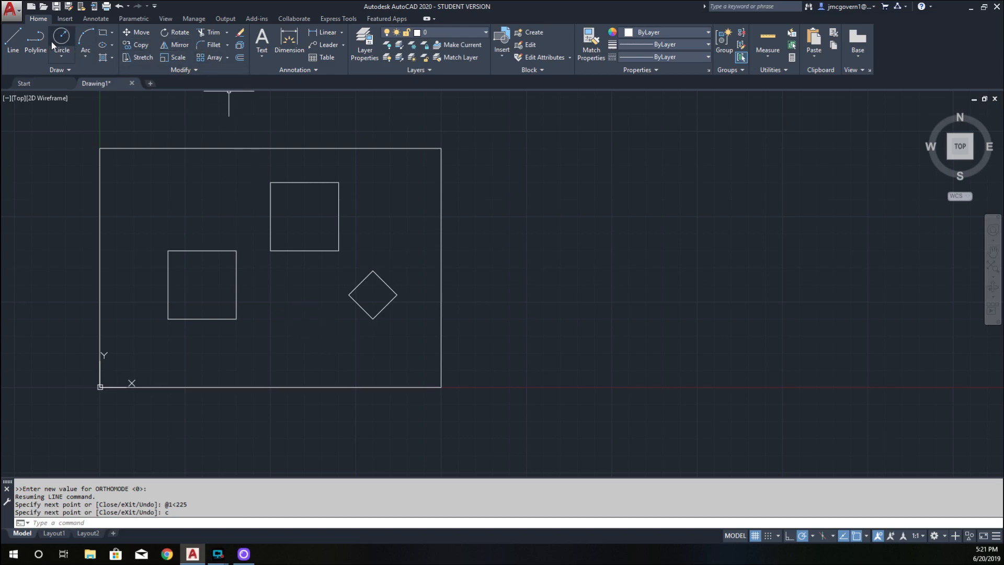
# Draw a line from the lower square's upper left corner to the upper square's upper right corner
pyautogui.click(13, 39)
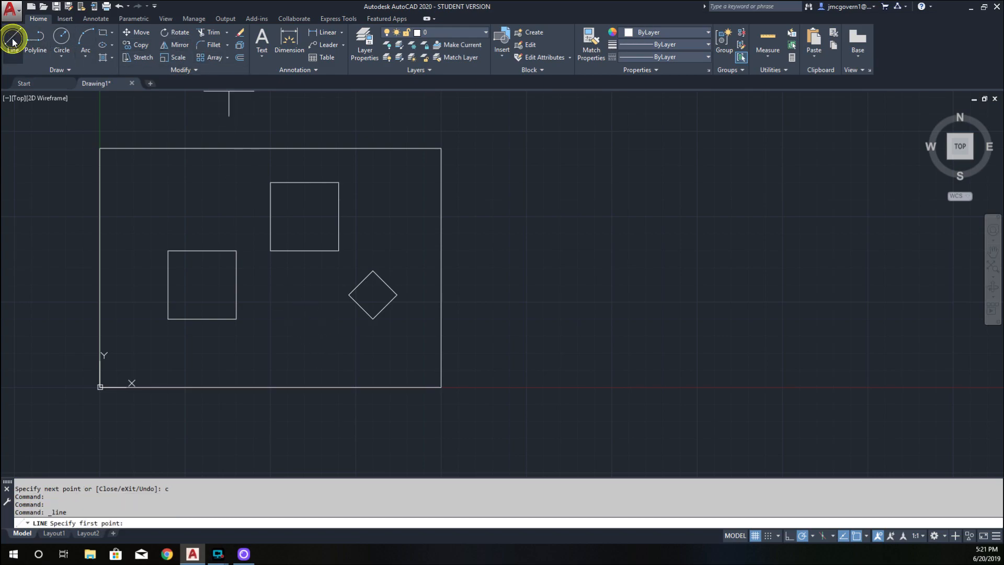
pyautogui.click(167, 250)
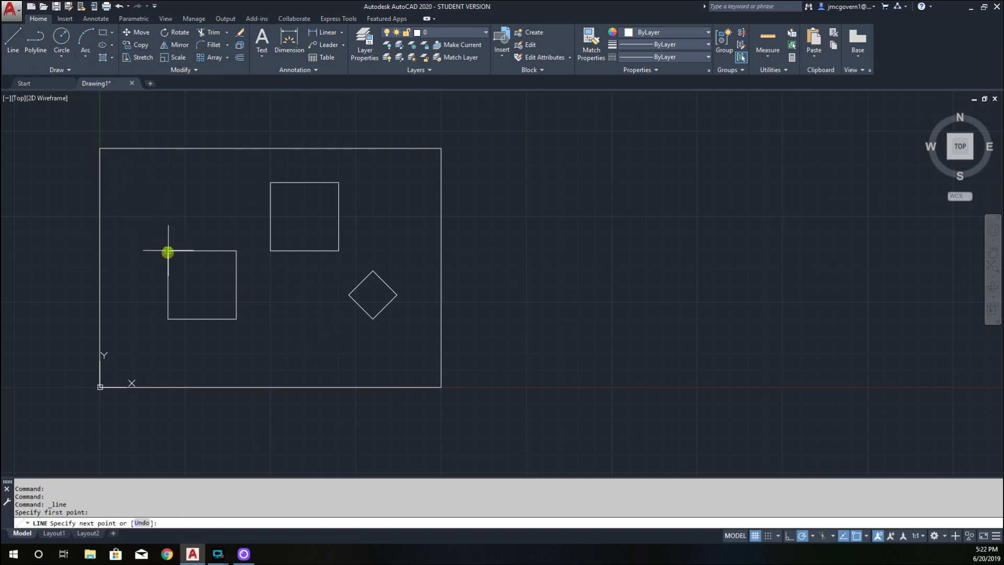
pyautogui.click(339, 182)
pyautogui.press('Escape')
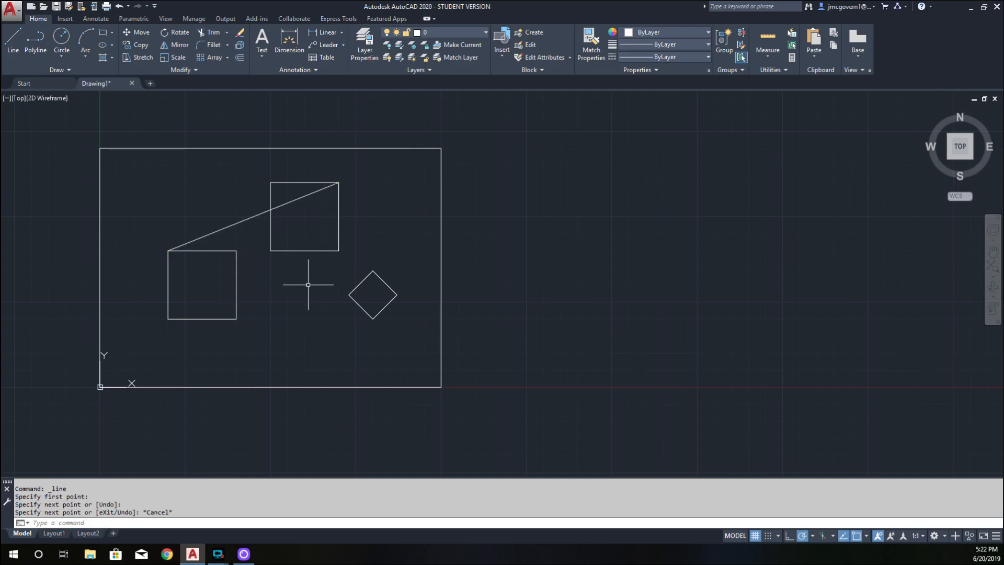
# Trim off the part of the diagonal line inside the upper square, using all objects as cutting edges
pyautogui.write('trim')
pyautogui.press('Return')
pyautogui.press('Return')
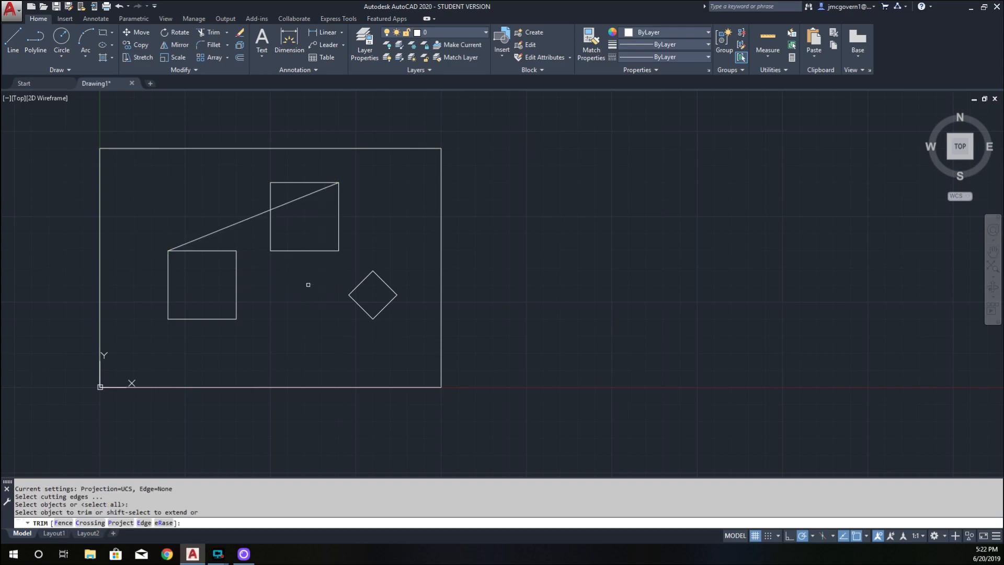
pyautogui.click(291, 201)
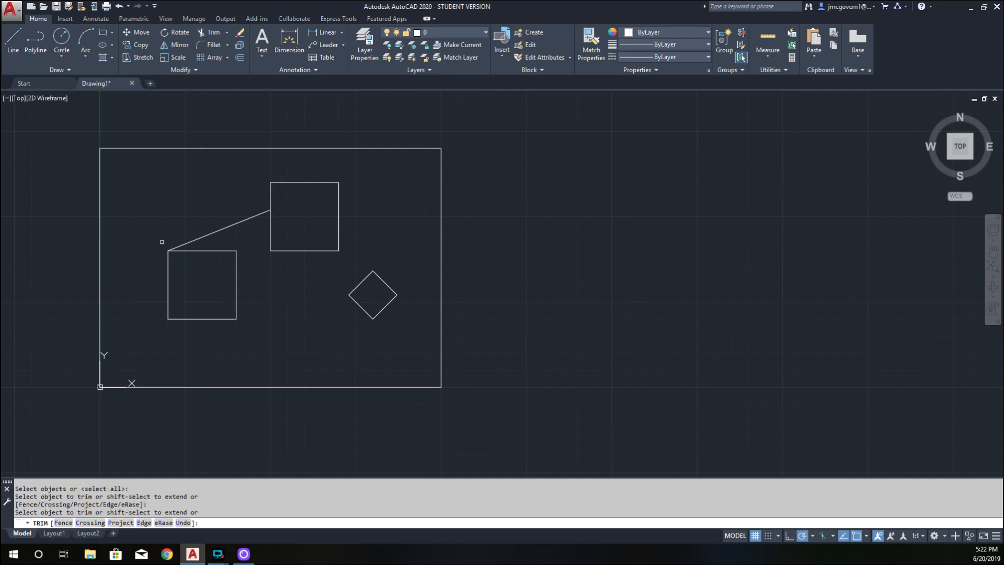
# Draw two lines from the lower square's upper right and lower right corners to the upper square's upper right corner
pyautogui.click(13, 37)
pyautogui.click(236, 250)
pyautogui.click(339, 182)
pyautogui.press('Escape')
pyautogui.press('Return')
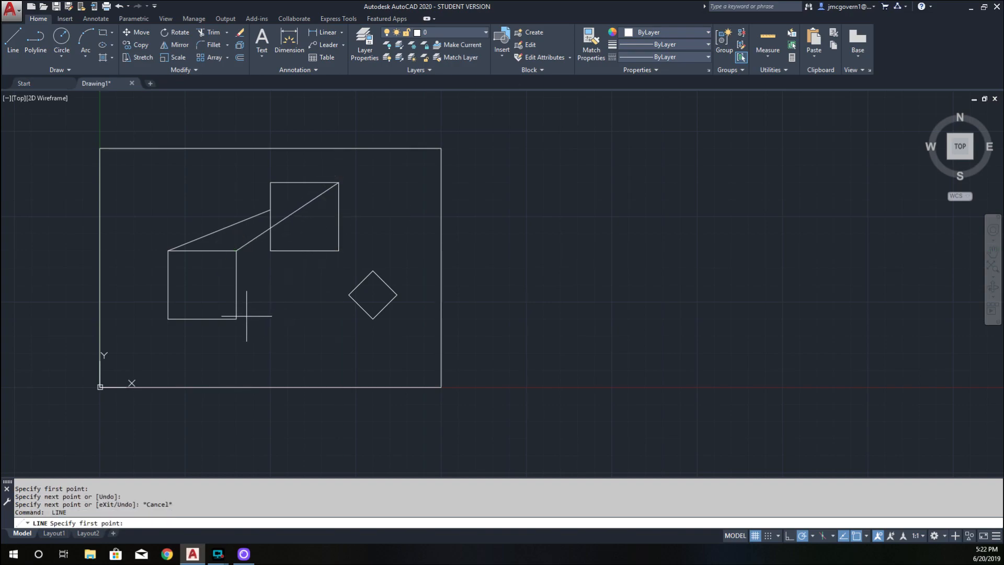
pyautogui.click(237, 319)
pyautogui.click(339, 182)
pyautogui.press('Escape')
# Trim away the portions of the two new diagonal lines that lie inside the upper square
pyautogui.write('trim')
pyautogui.press('Return')
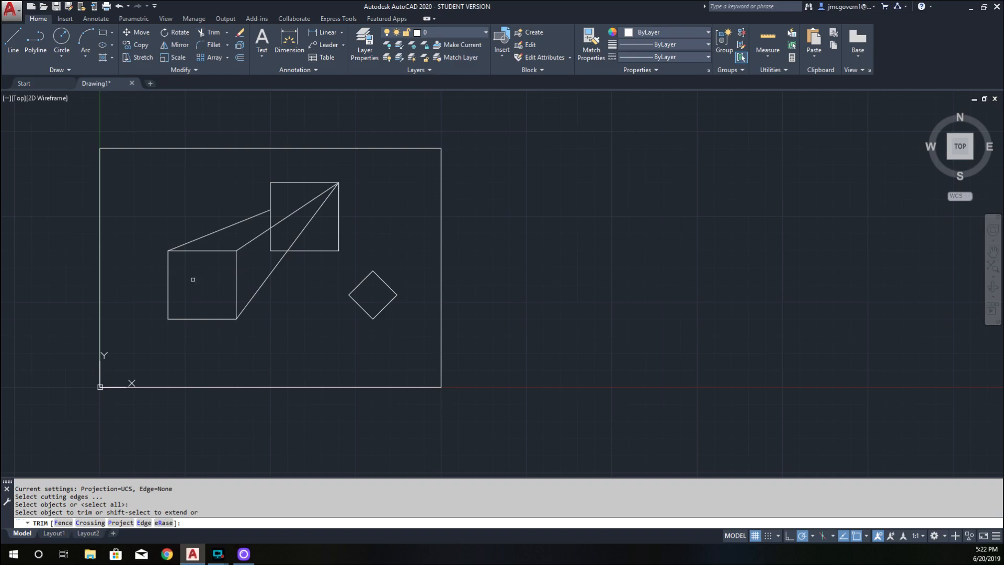
pyautogui.click(309, 199)
pyautogui.click(320, 206)
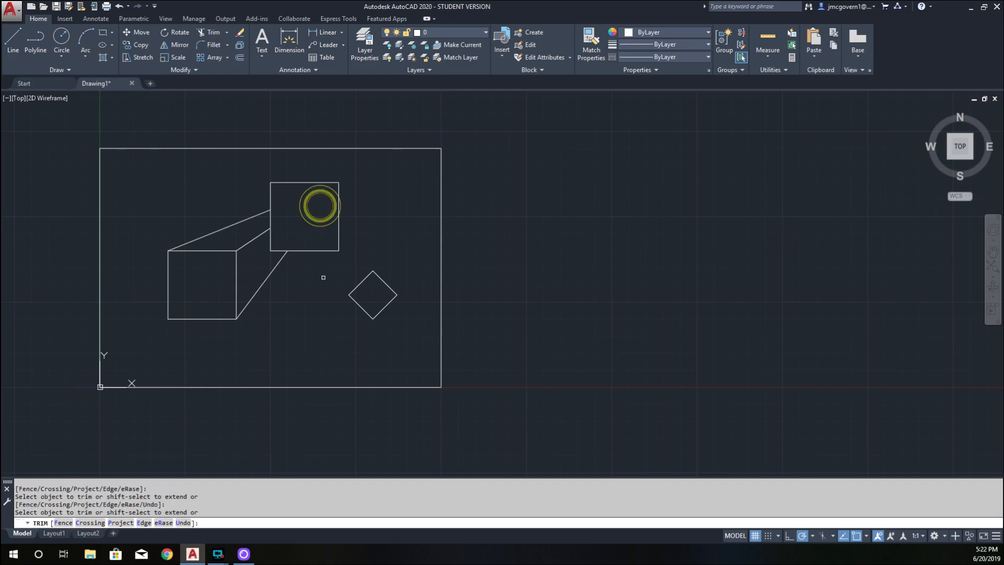
pyautogui.press('Escape')
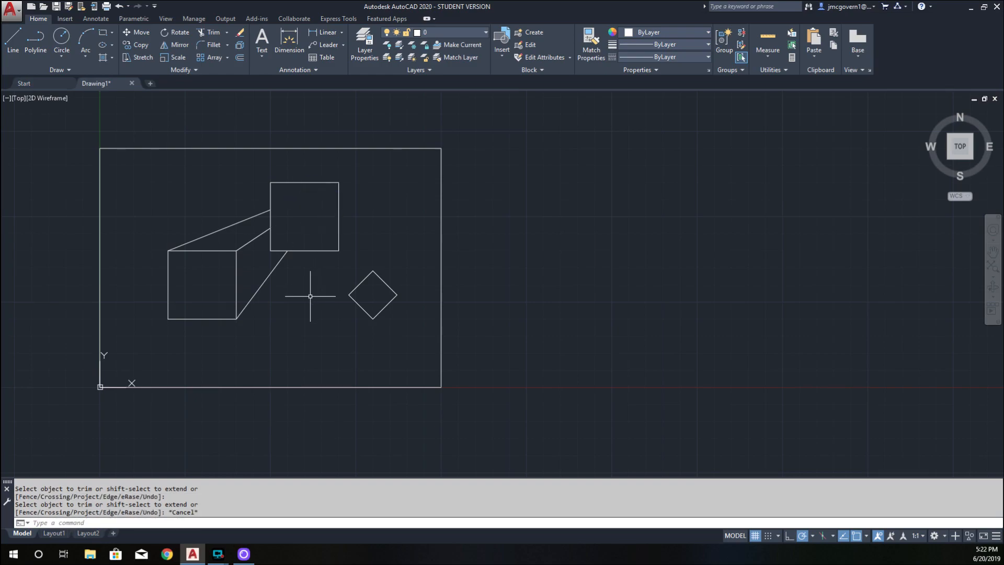